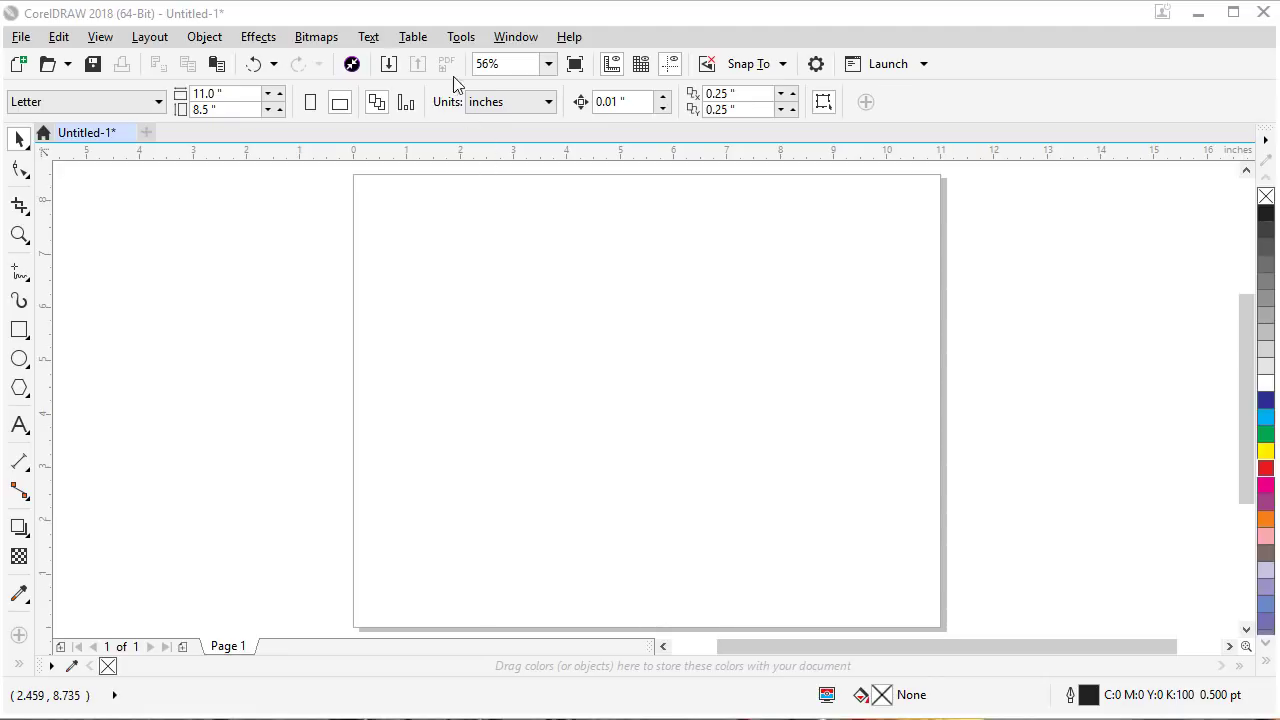
# - Open the Command Bars page of the workspace customization options
pyautogui.click(459, 37)
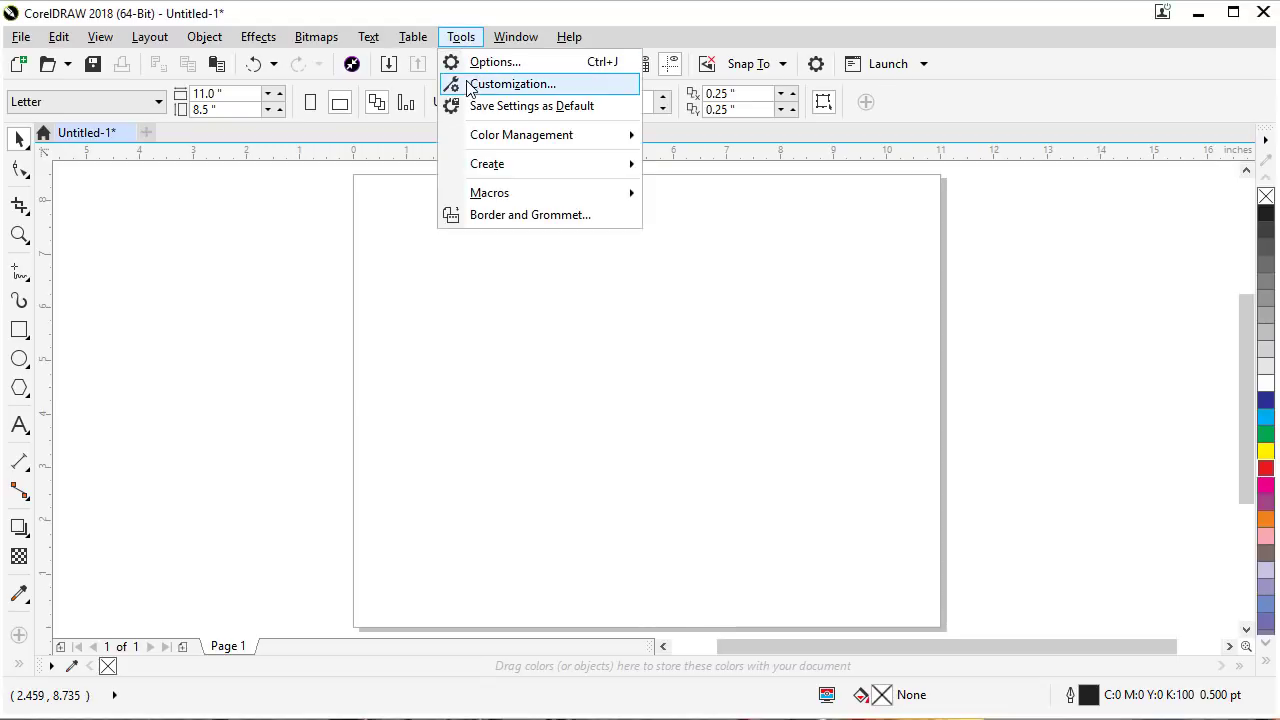
pyautogui.click(510, 84)
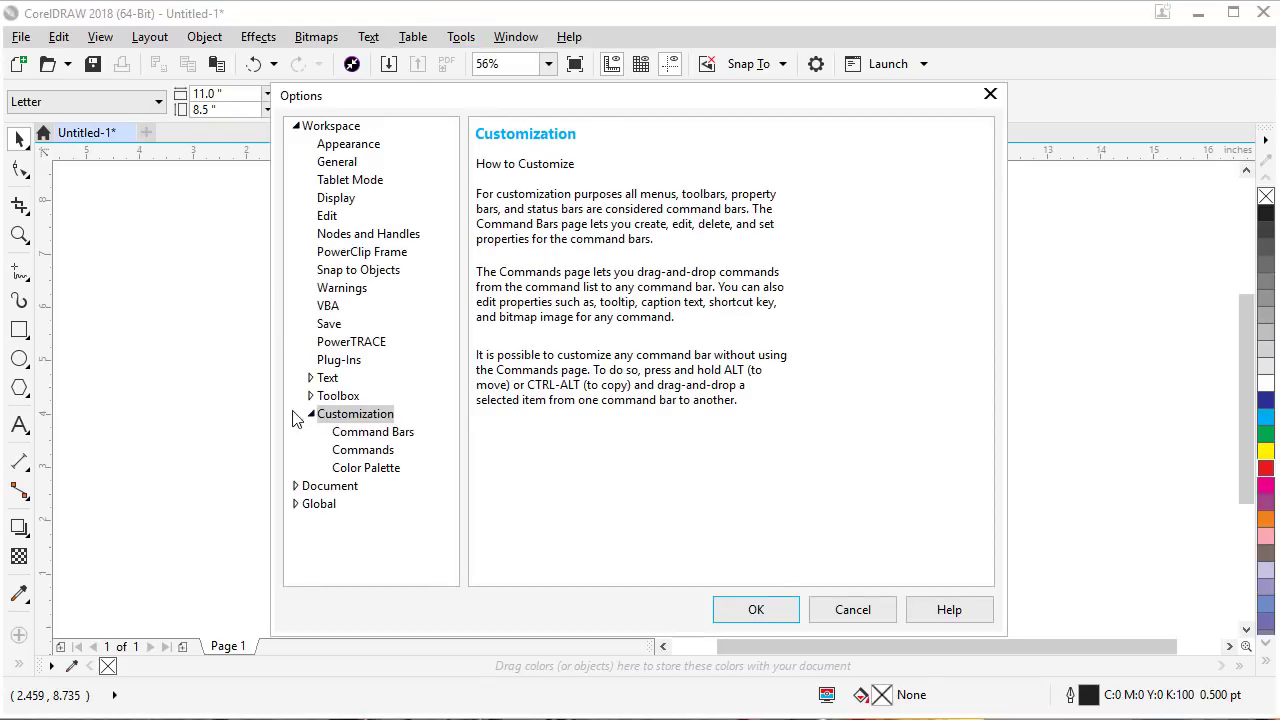
pyautogui.click(370, 438)
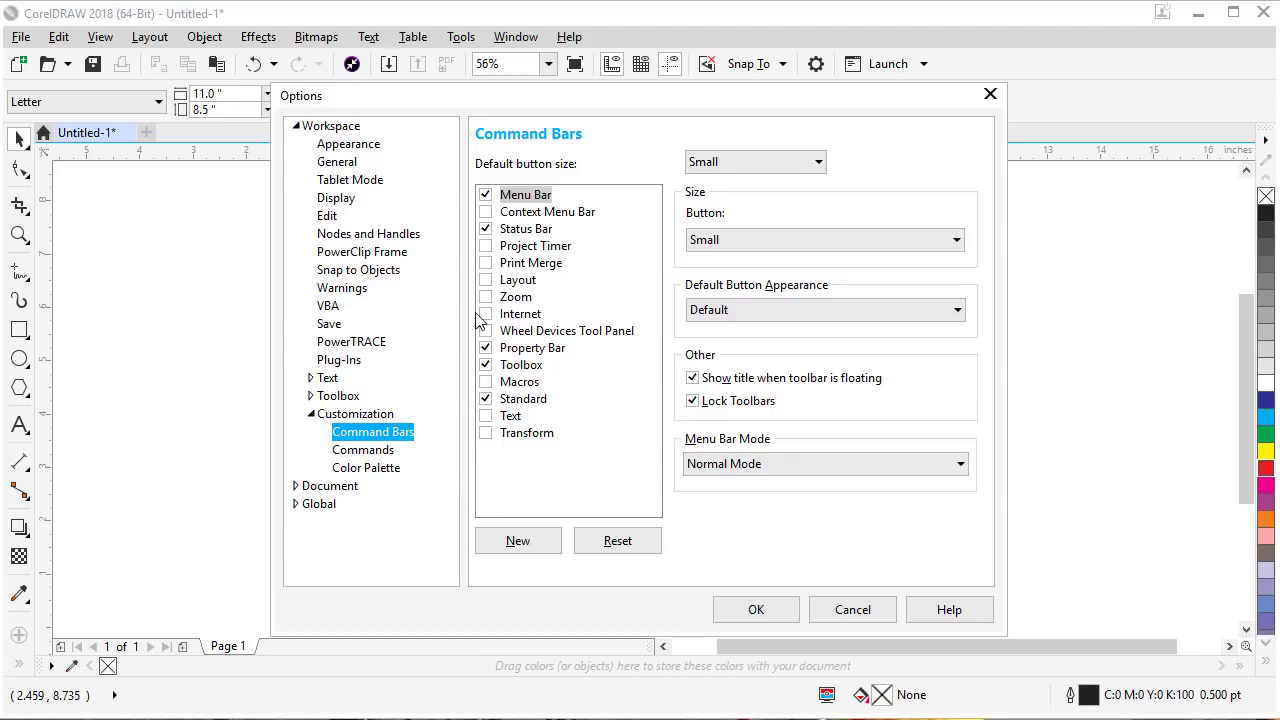
# - Hide and restore the Menu Bar and the Standard bar, and view the list of available commands
pyautogui.click(486, 195)
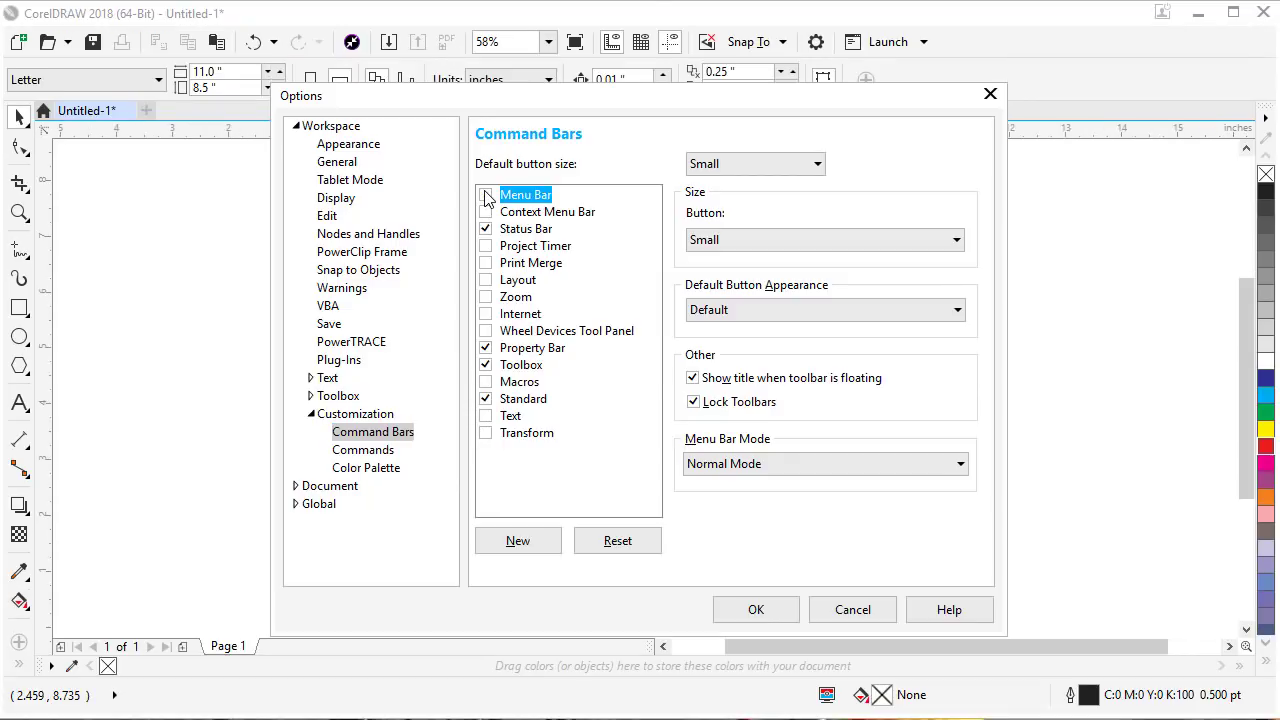
pyautogui.click(486, 195)
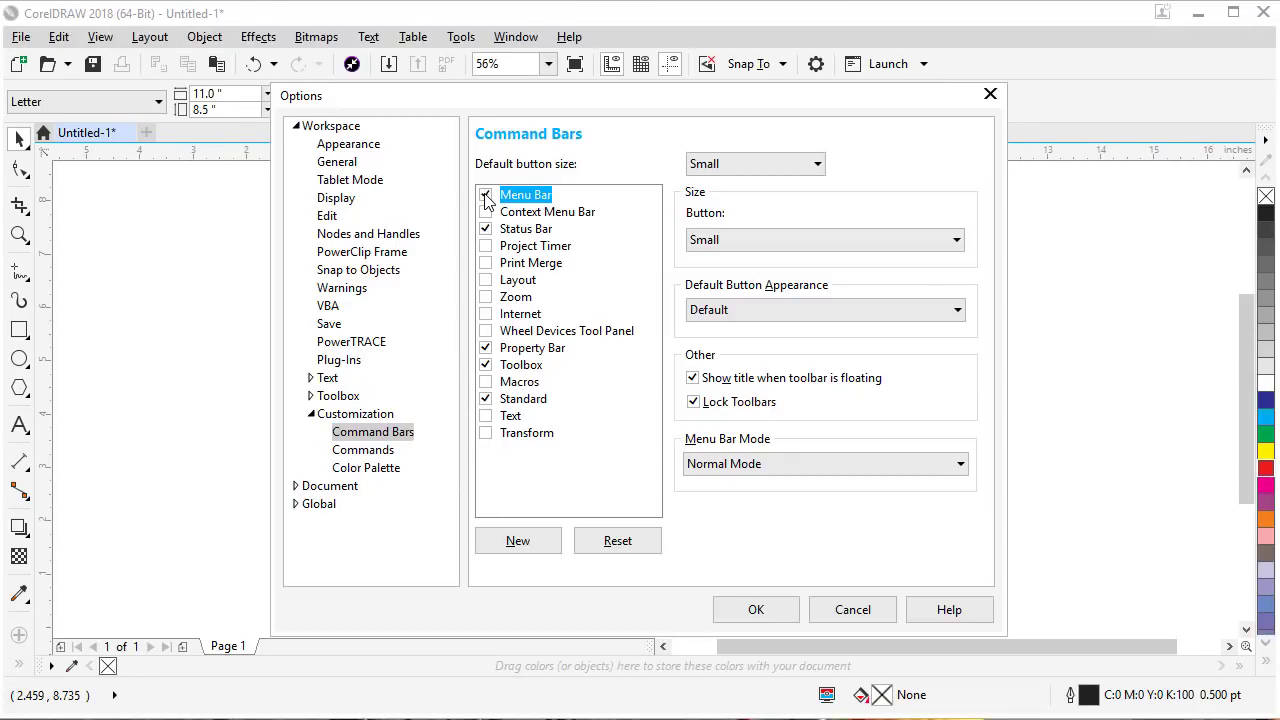
pyautogui.click(489, 401)
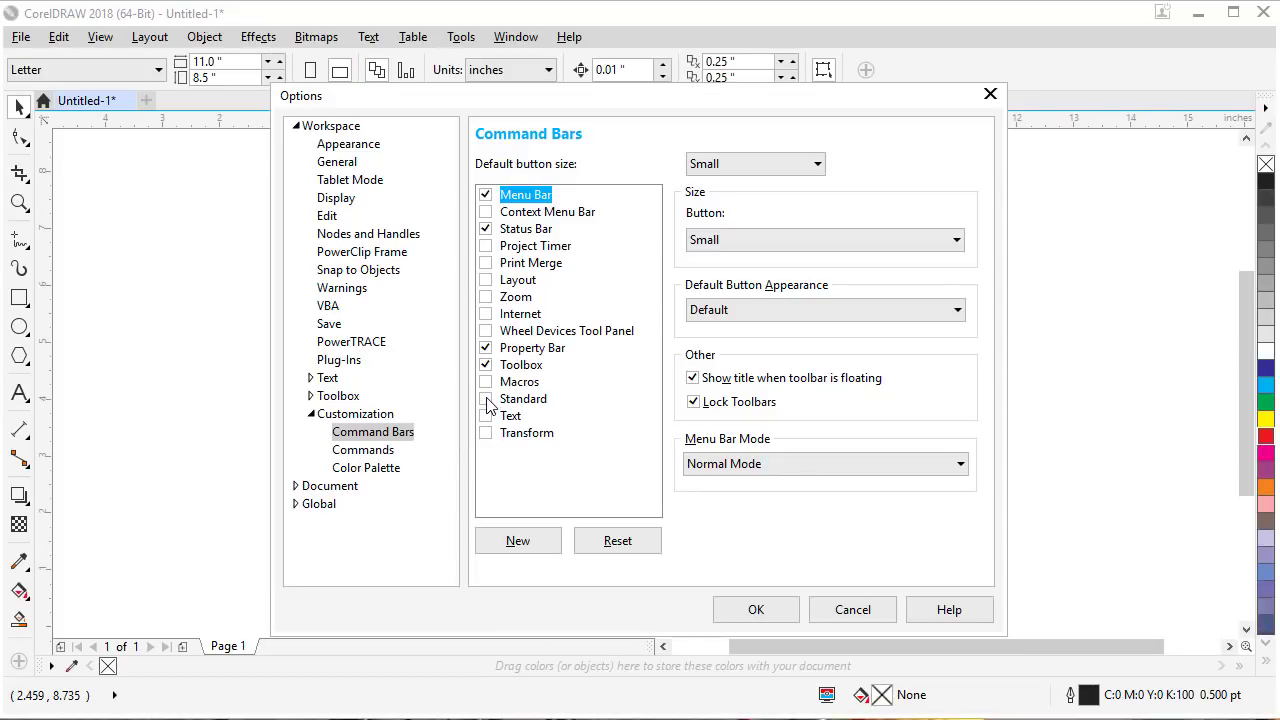
pyautogui.click(488, 400)
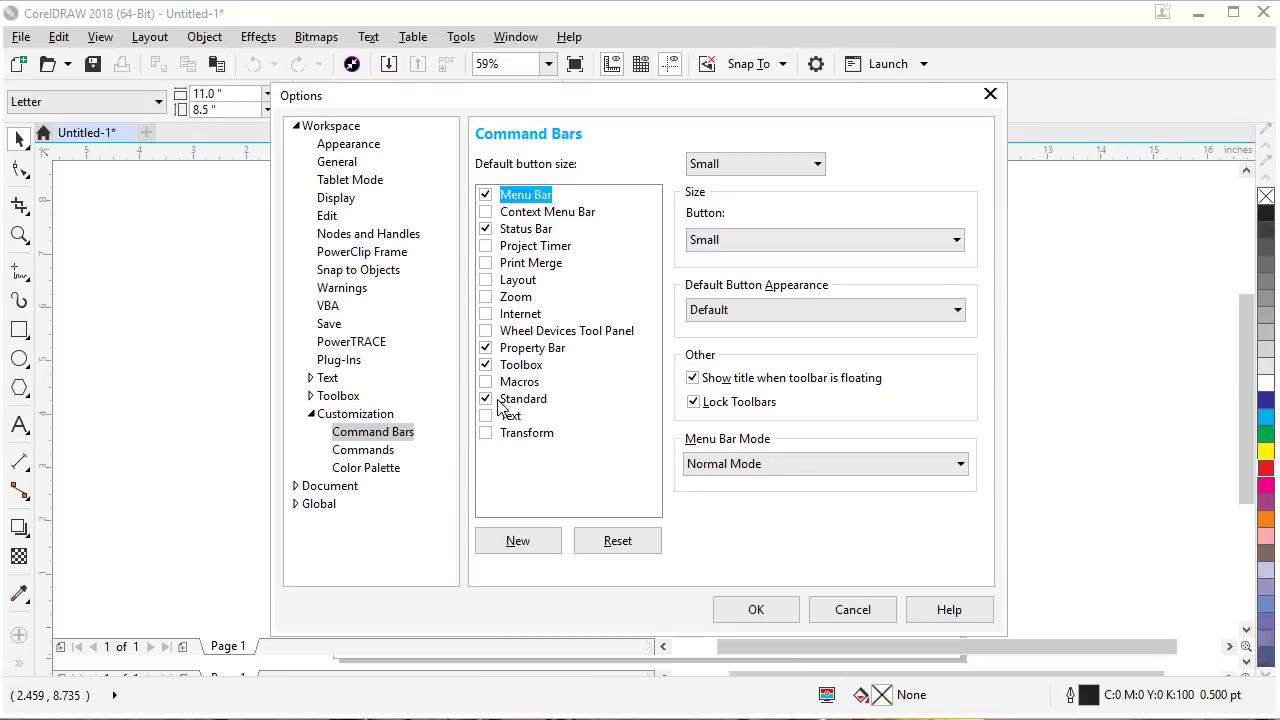
pyautogui.click(364, 452)
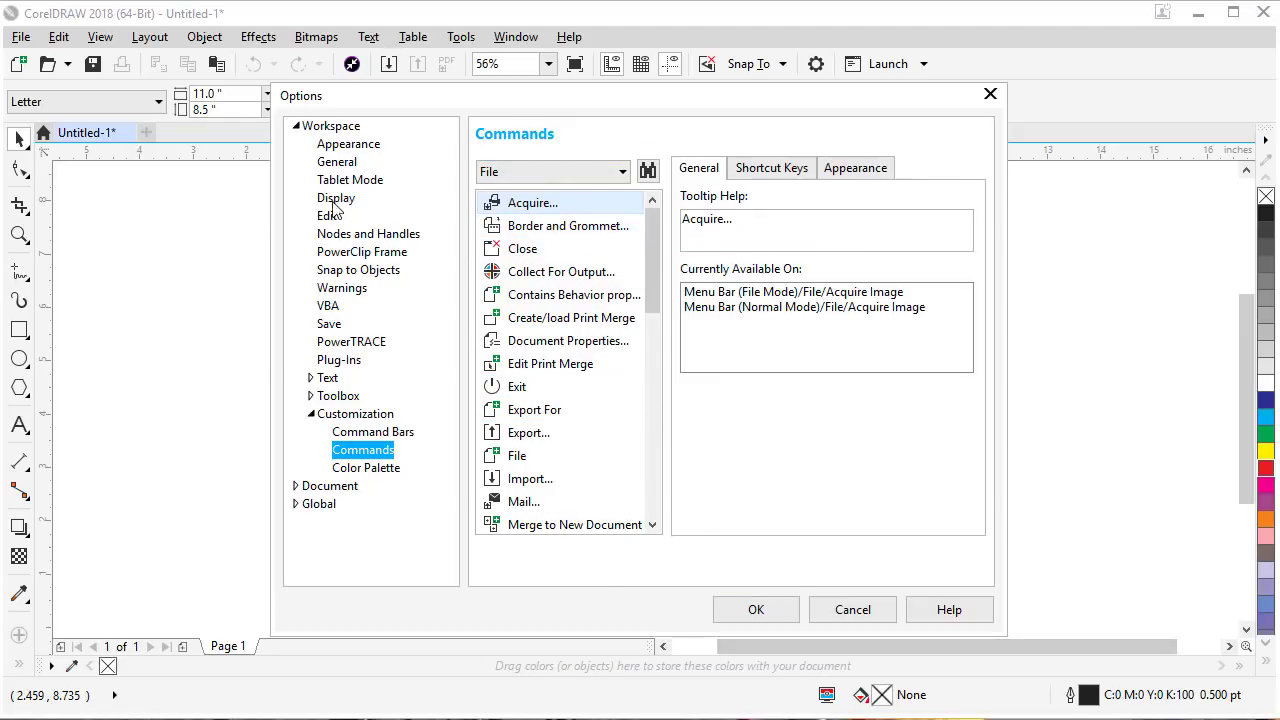
# - Create a workspace named SpeedEditing based on Default, with the description SpeedEditing, and set it as the current workspace
pyautogui.click(329, 130)
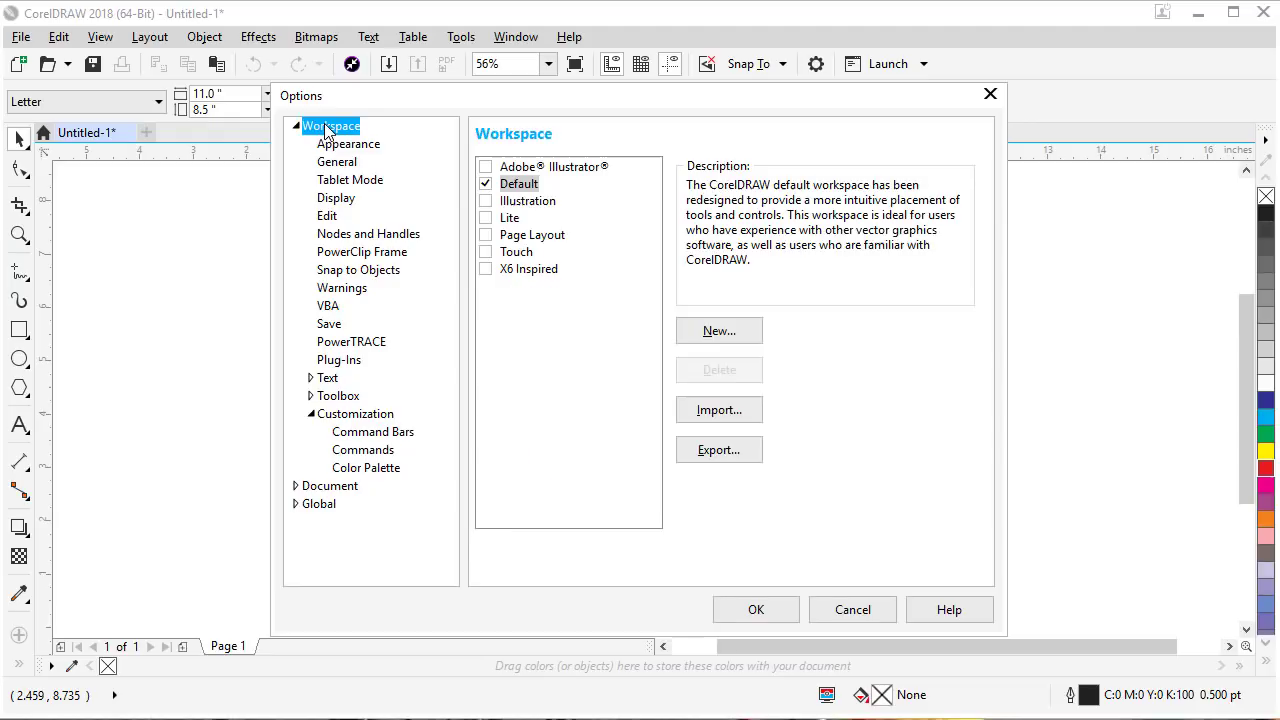
pyautogui.click(728, 332)
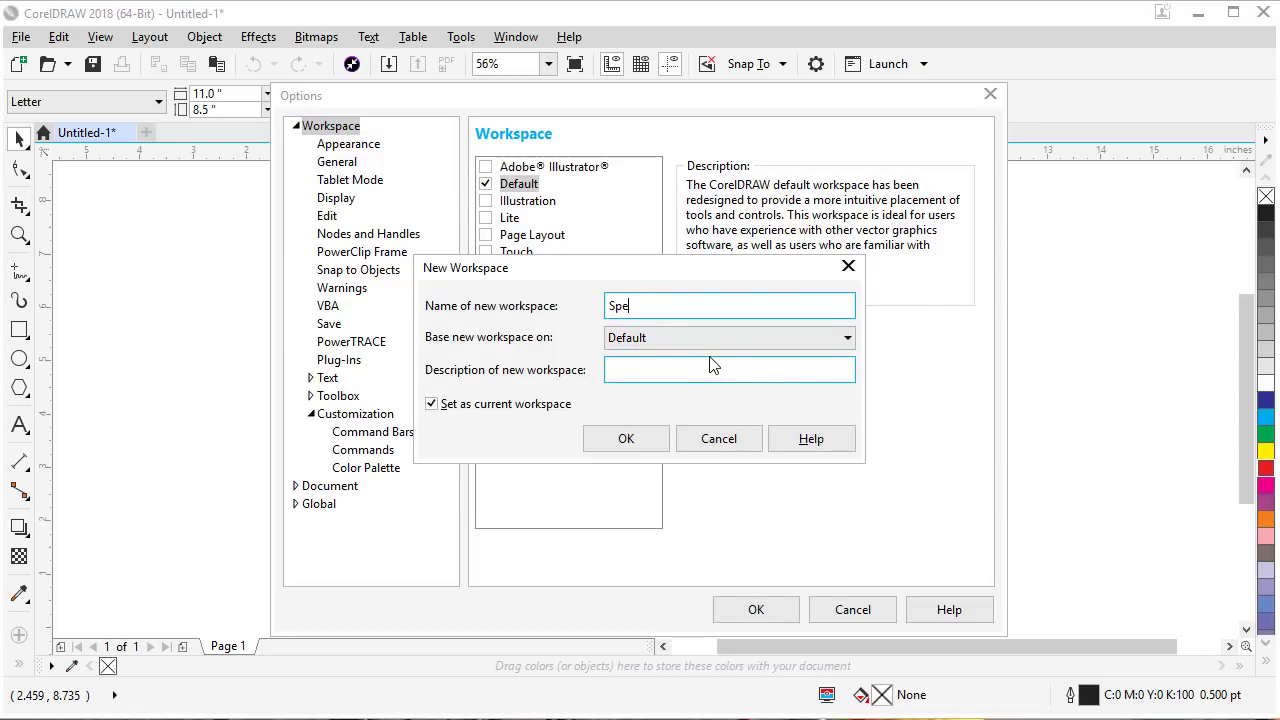
pyautogui.write('SpeedEditing')
pyautogui.press('Tab')
pyautogui.press('Tab')
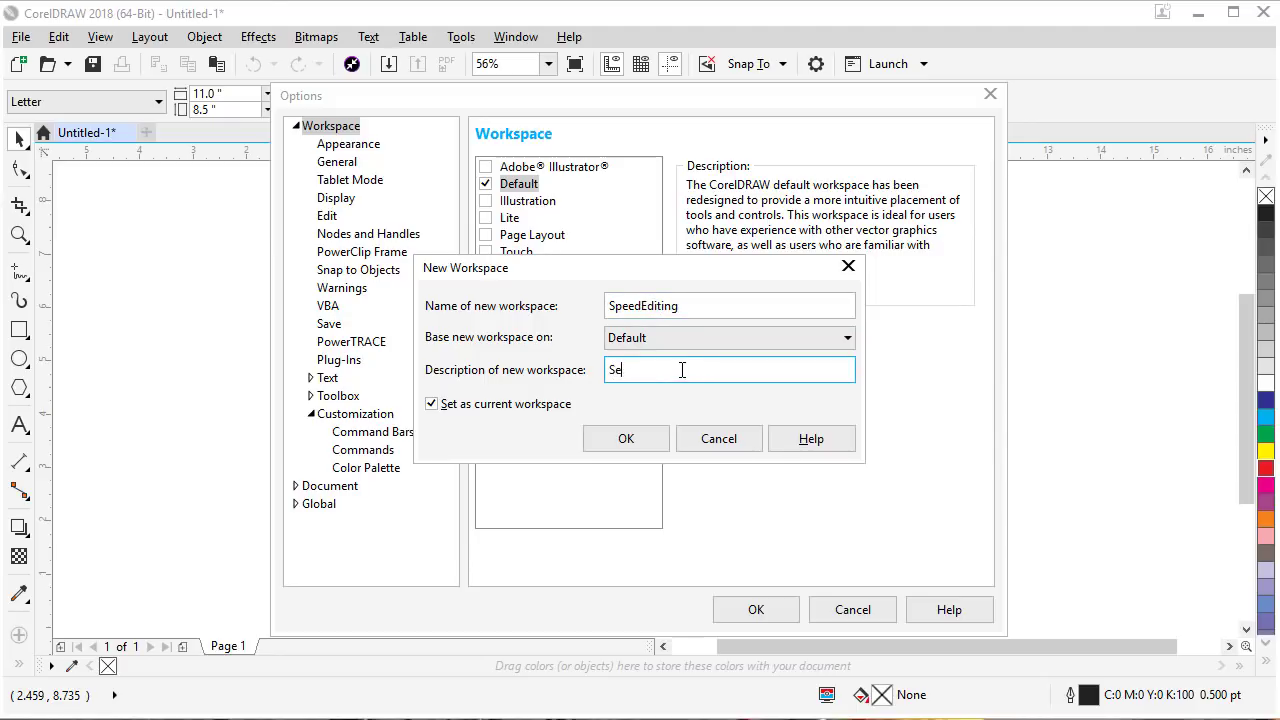
pyautogui.write('SpeedEditing')
pyautogui.click(617, 440)
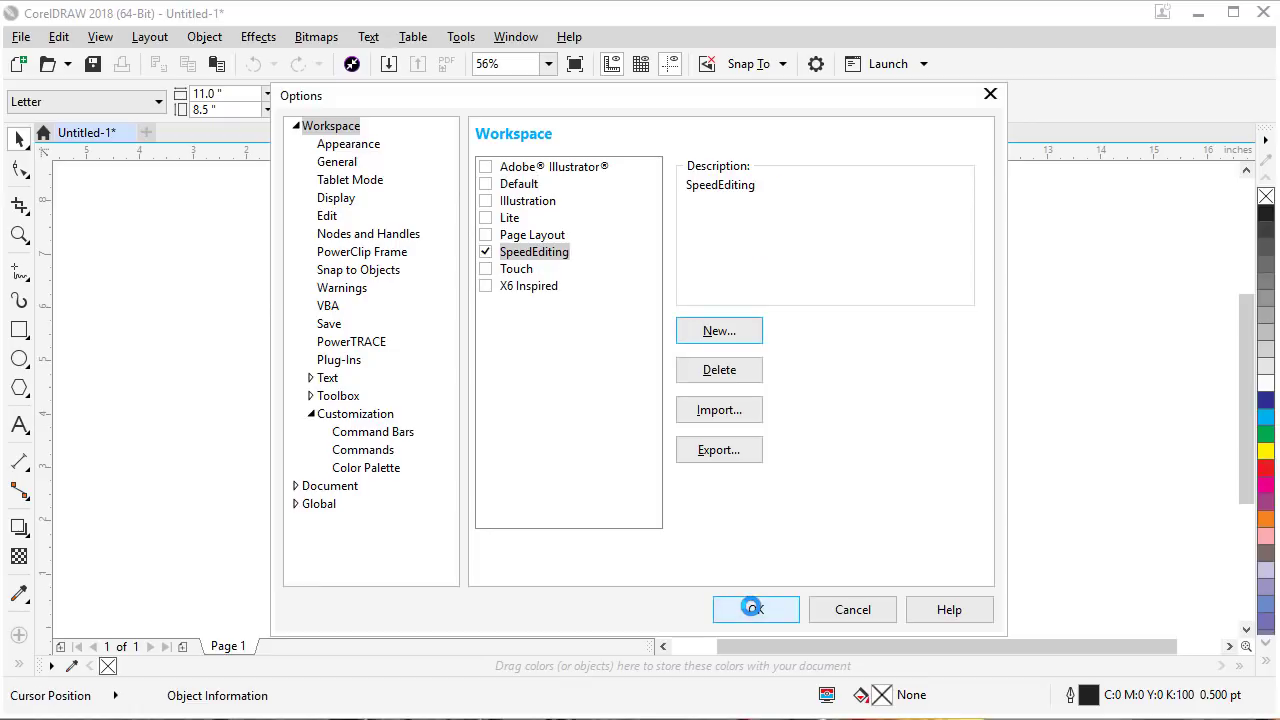
pyautogui.click(754, 610)
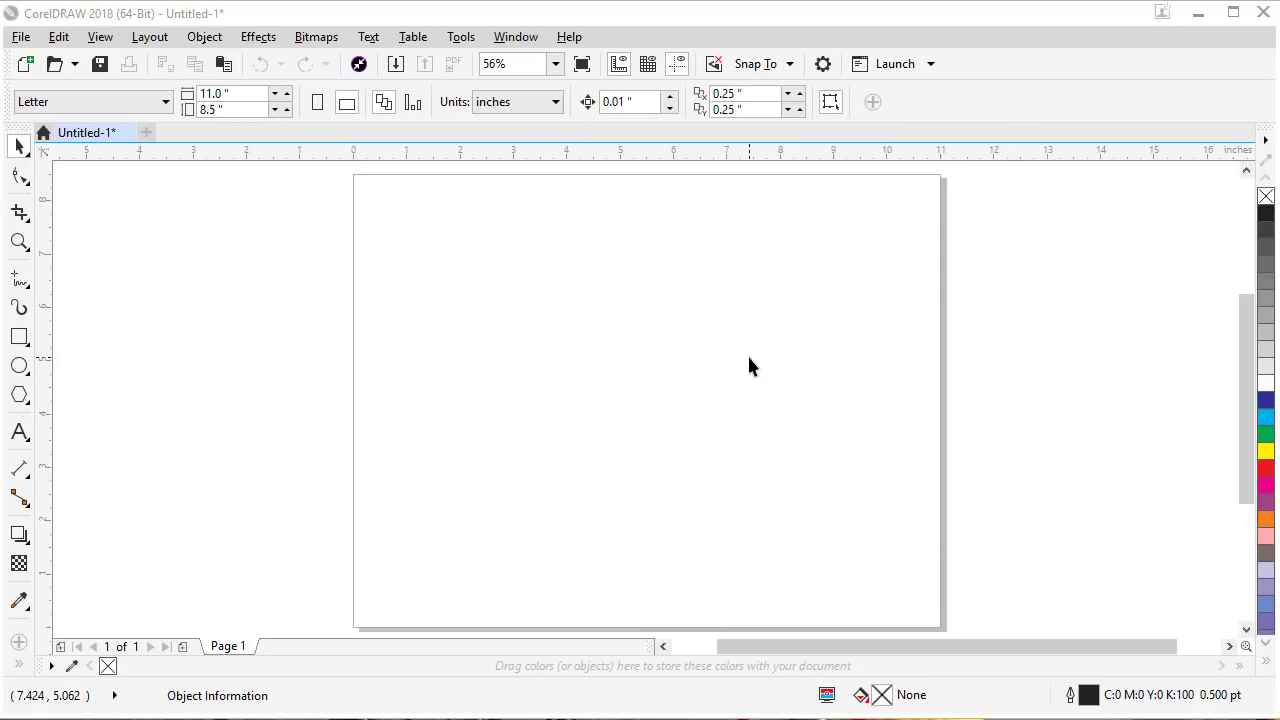
# - Add a new command bar named SpeedTools in the customization options
pyautogui.click(461, 38)
pyautogui.click(495, 86)
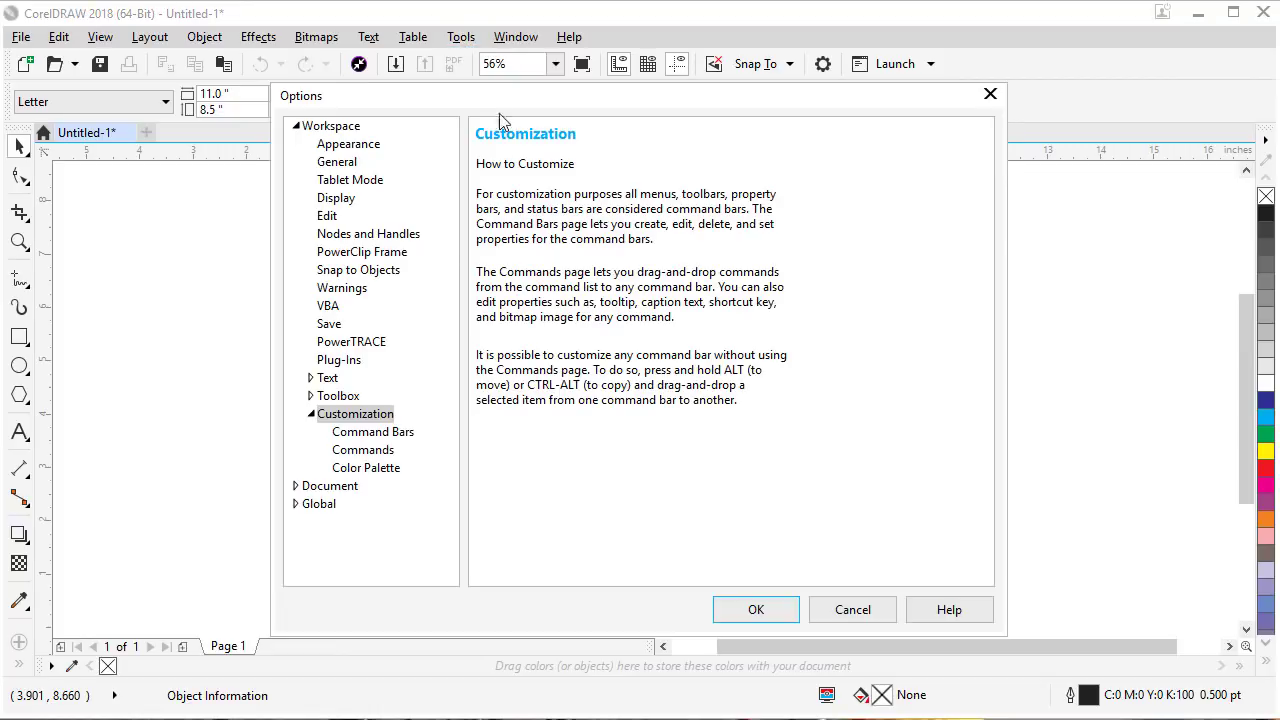
pyautogui.click(362, 438)
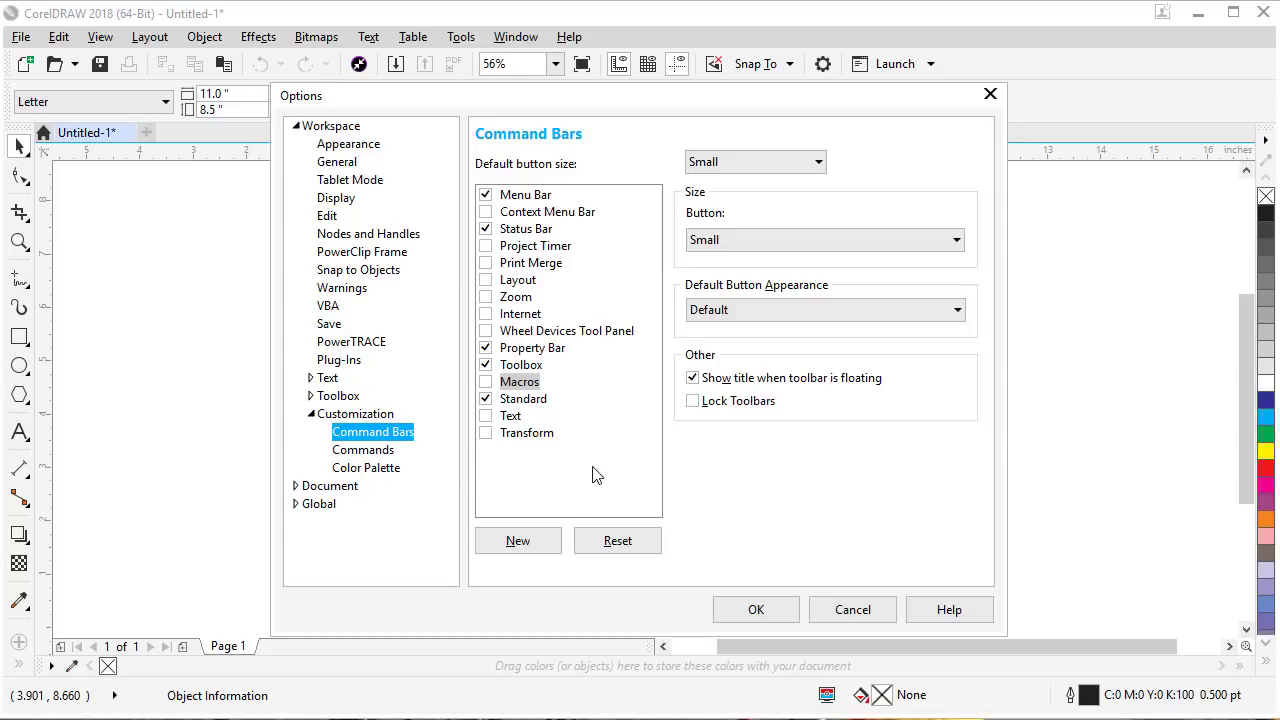
pyautogui.click(525, 538)
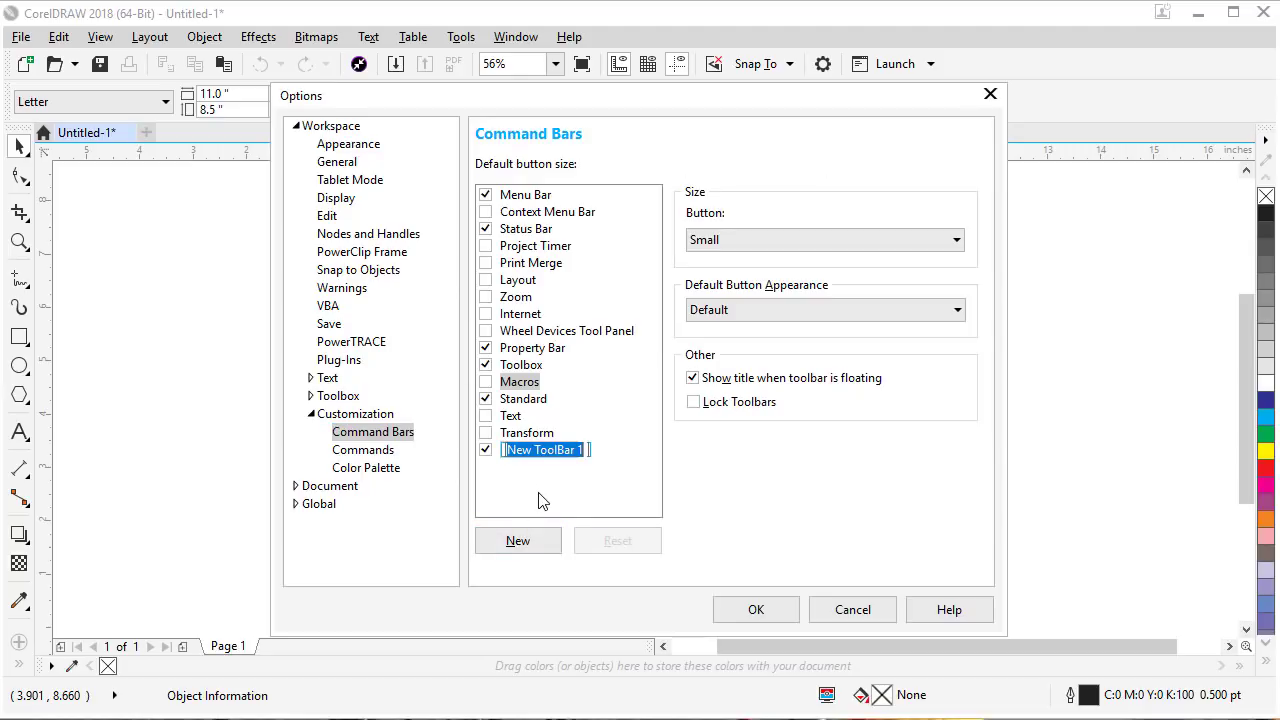
pyautogui.write('SpeedTools')
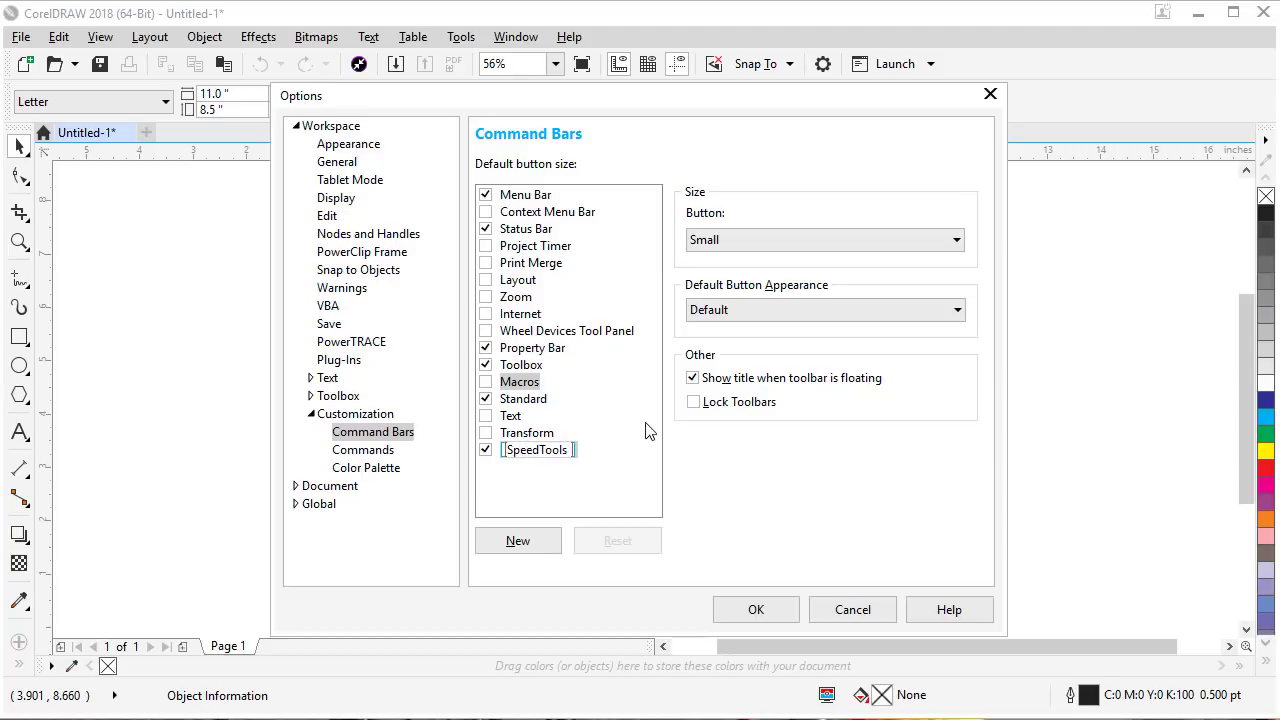
pyautogui.click(627, 452)
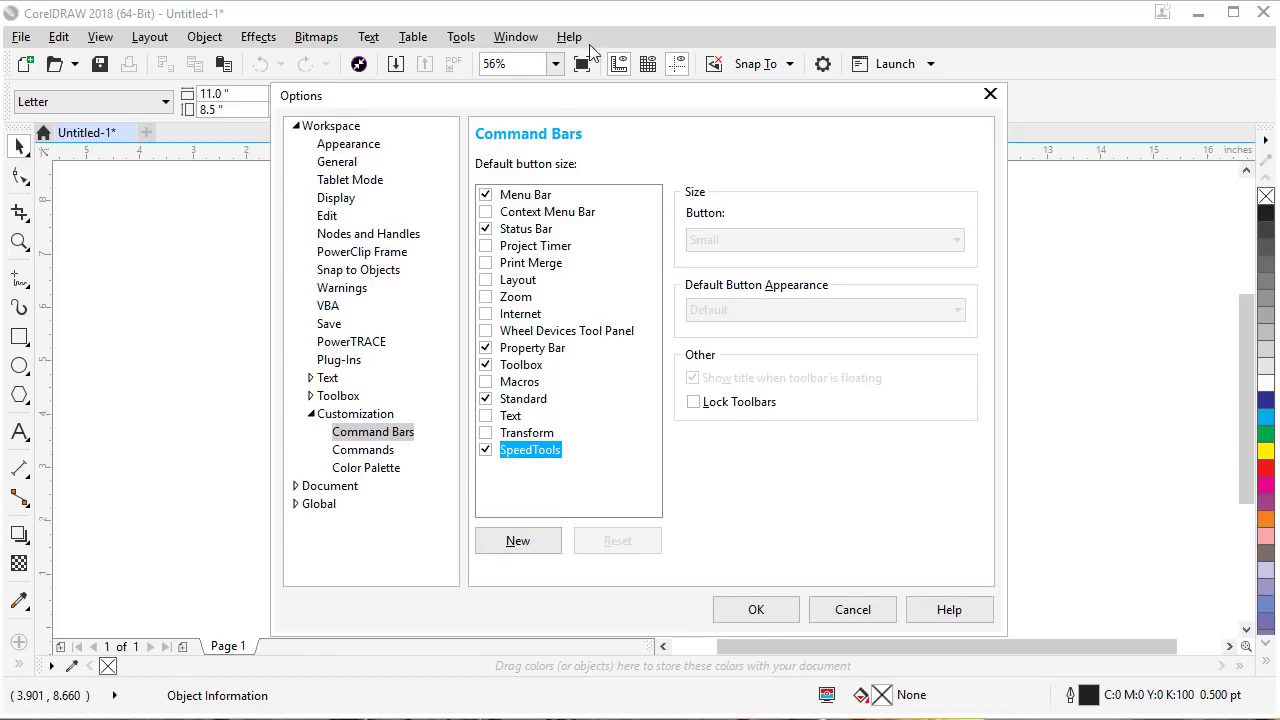
# - Apply the customization options and move the floating SpeedTools toolbar off the page, beside its upper left corner
pyautogui.moveTo(545, 107); pyautogui.dragTo(734, 113)
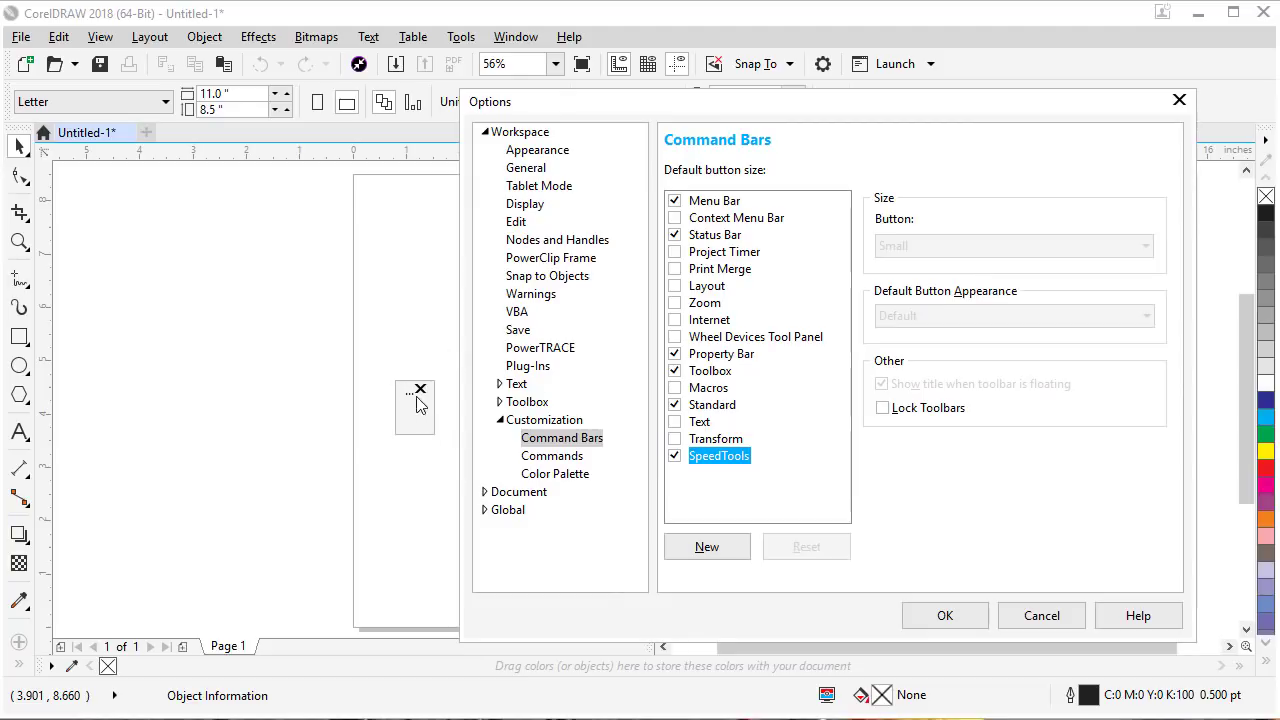
pyautogui.click(945, 616)
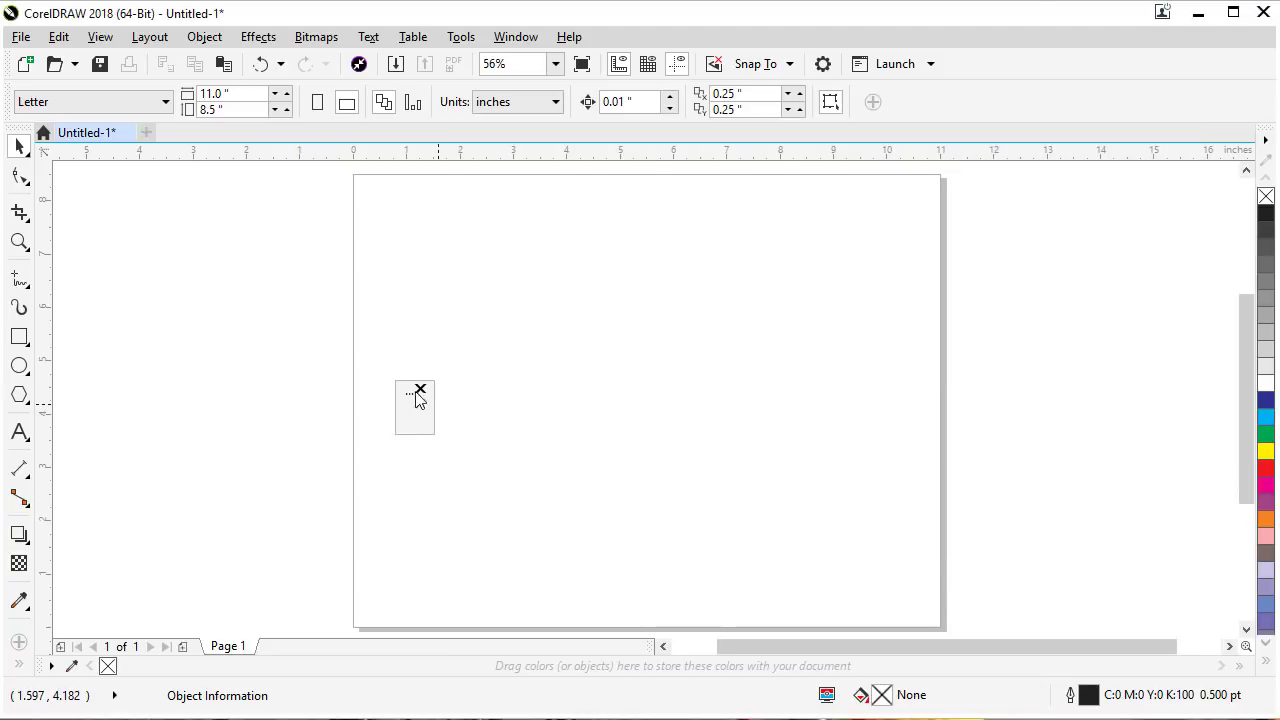
pyautogui.moveTo(407, 397); pyautogui.dragTo(198, 188)
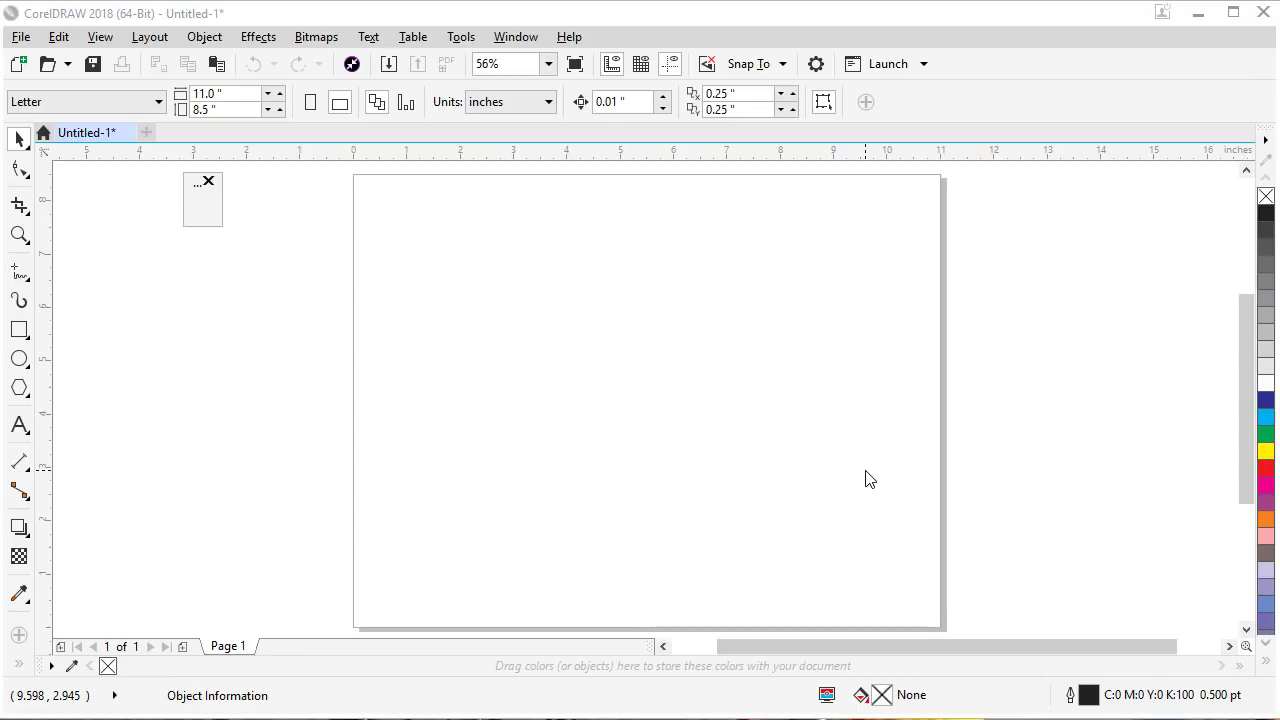
# - Add the Enhanced command from the View category of the customization commands to the SpeedTools toolbar
pyautogui.click(461, 38)
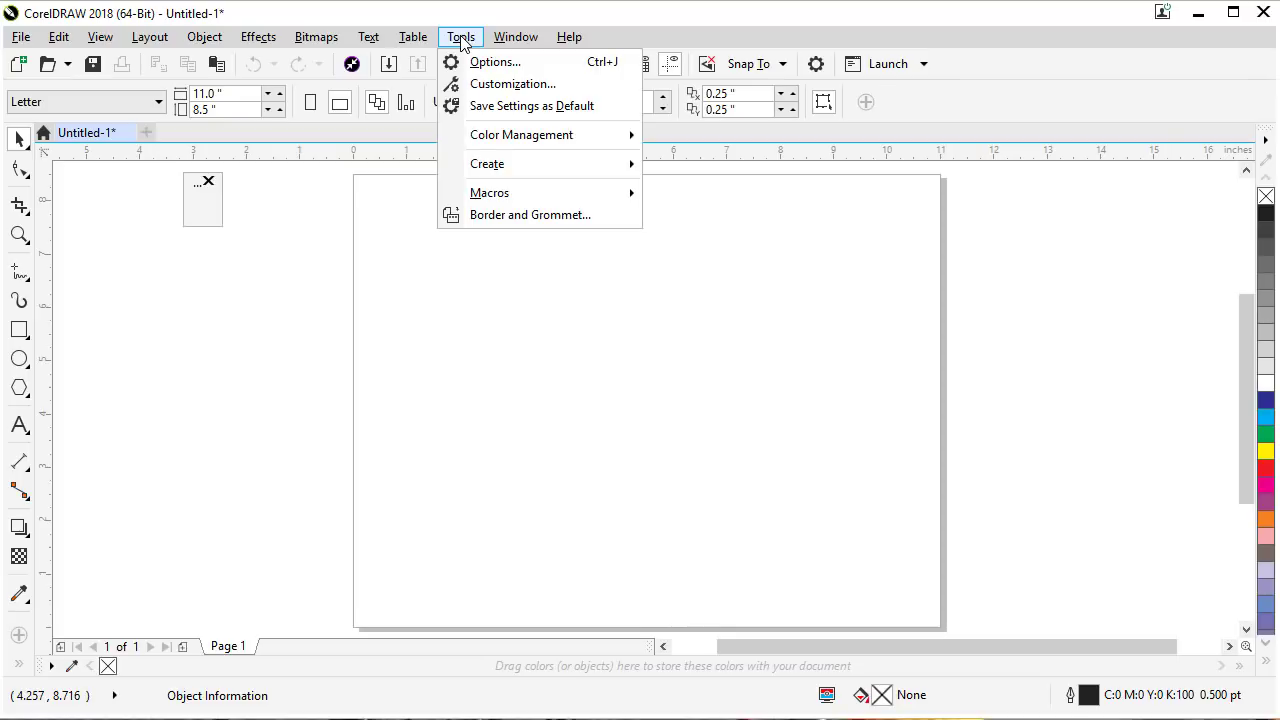
pyautogui.click(480, 84)
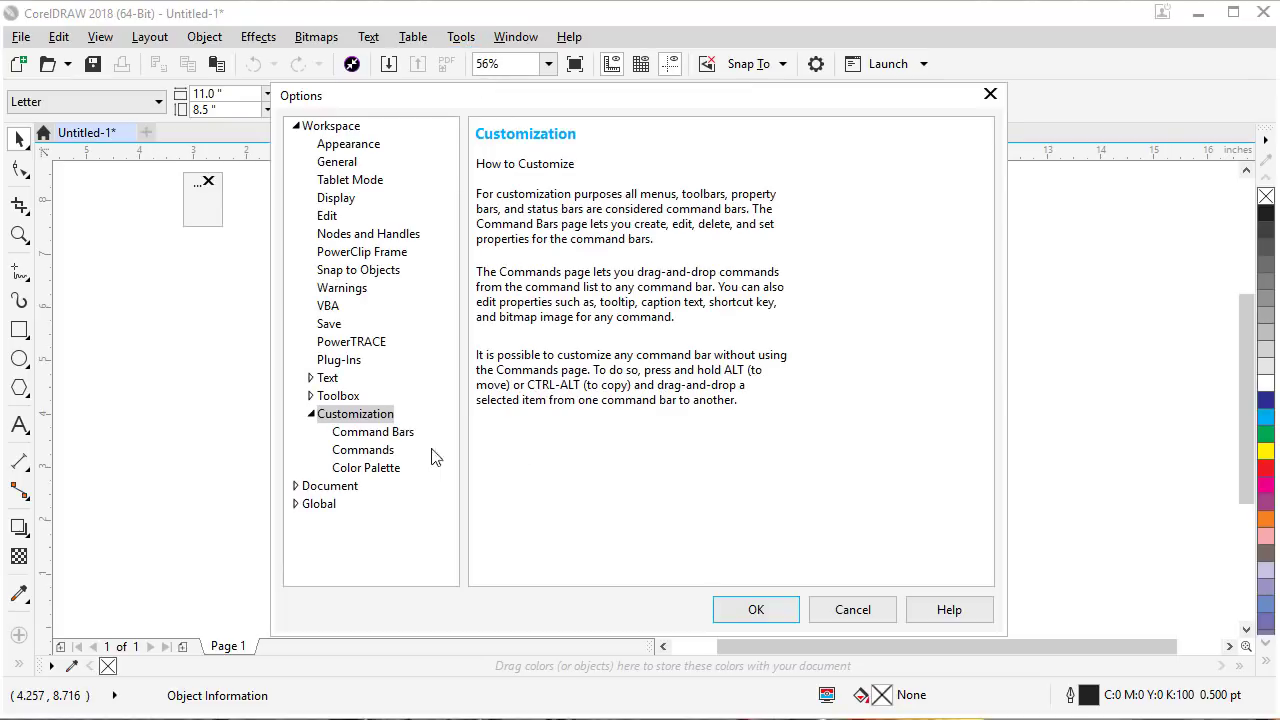
pyautogui.click(372, 452)
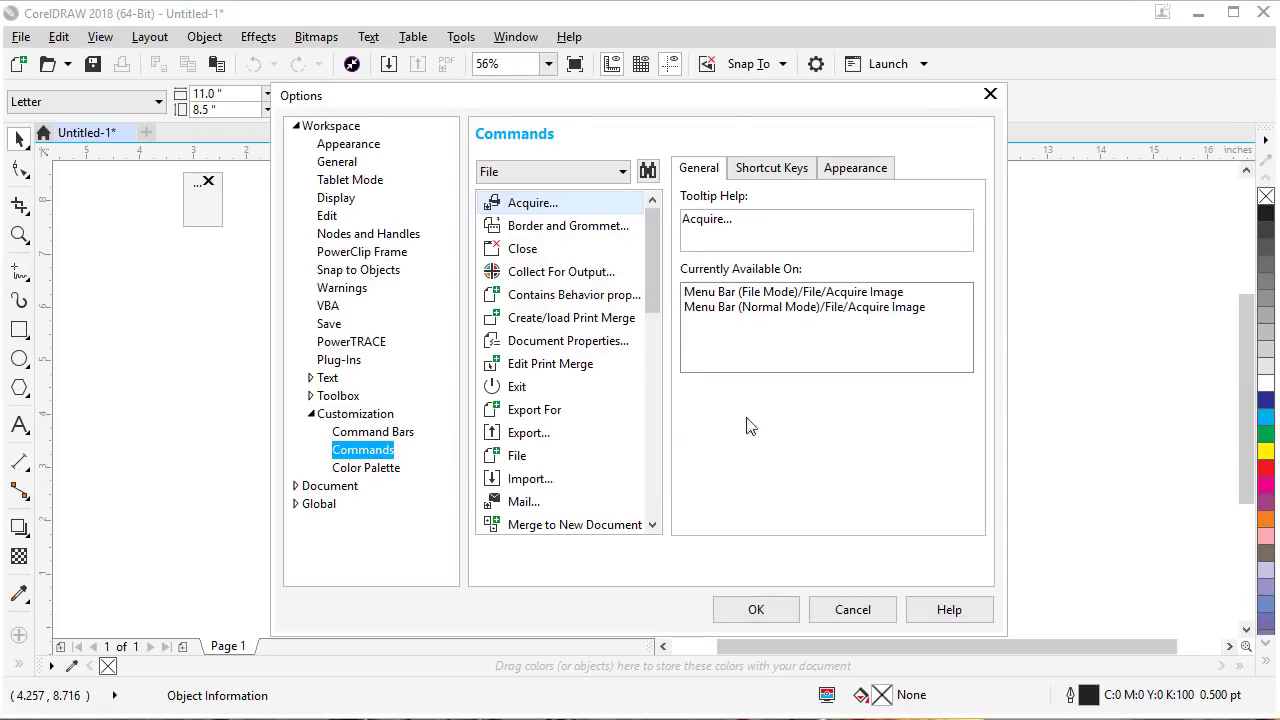
pyautogui.click(625, 173)
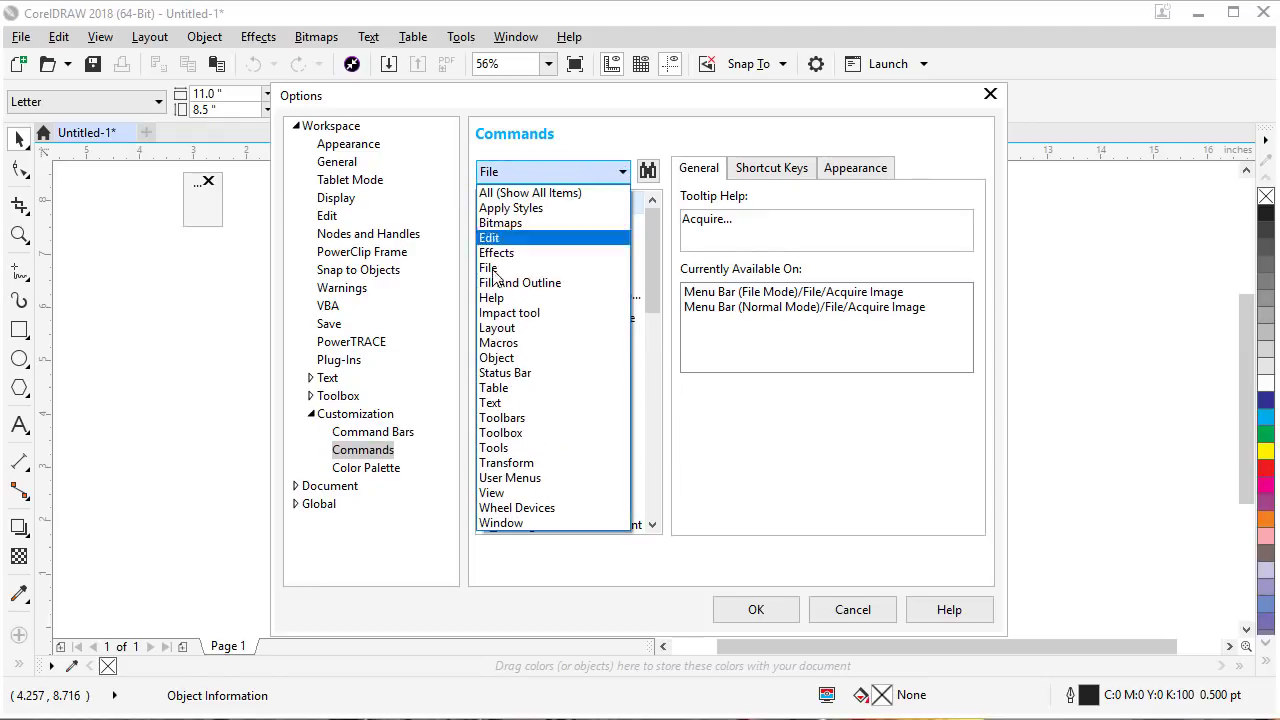
pyautogui.click(518, 175)
pyautogui.click(521, 173)
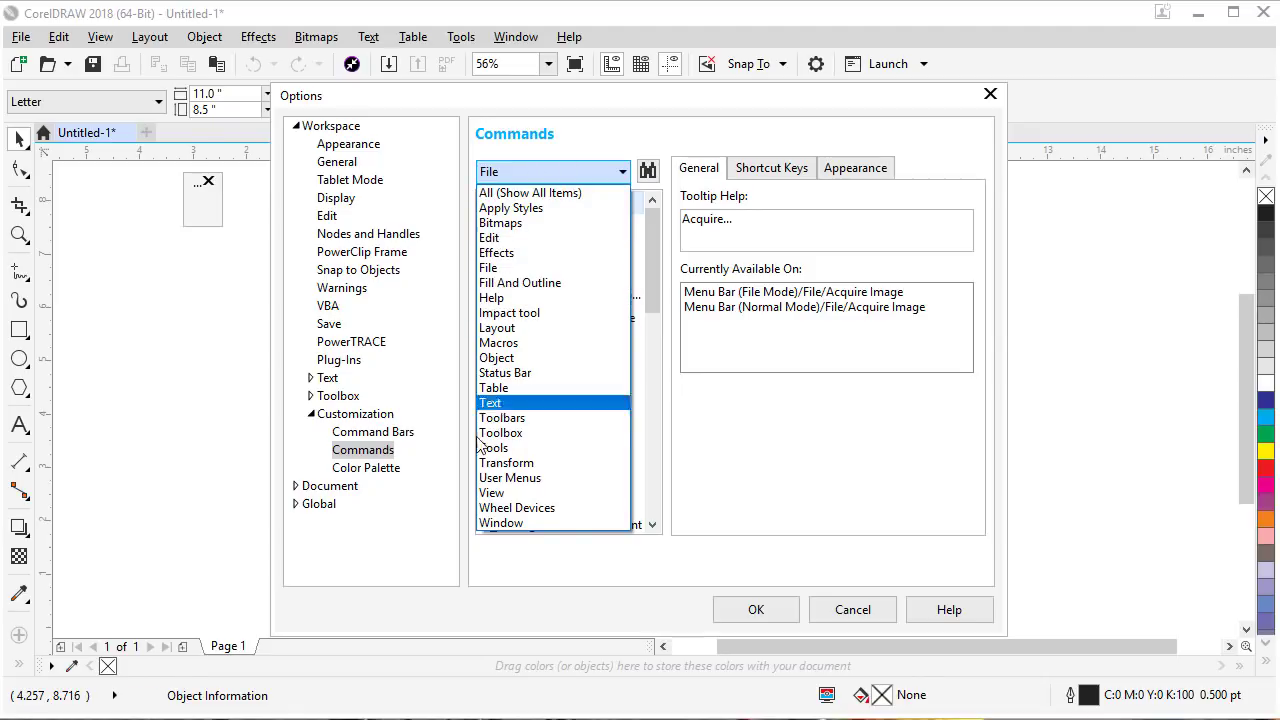
pyautogui.click(488, 494)
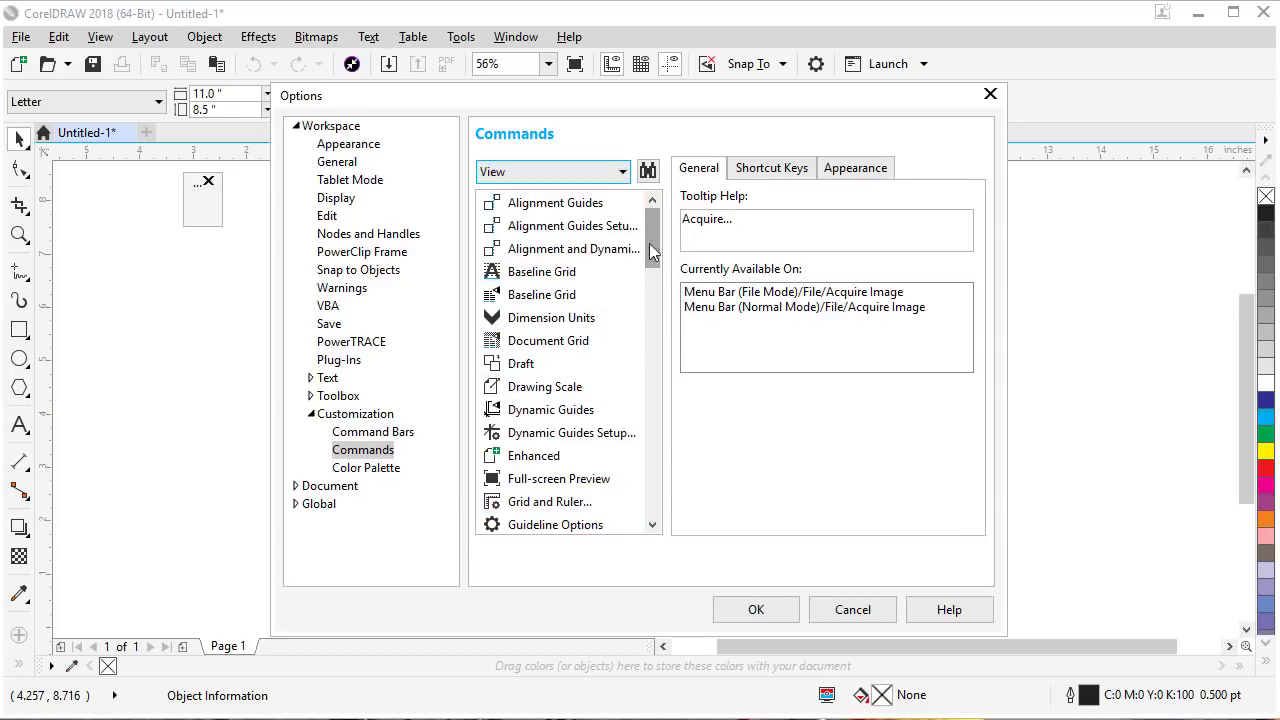
pyautogui.click(527, 458)
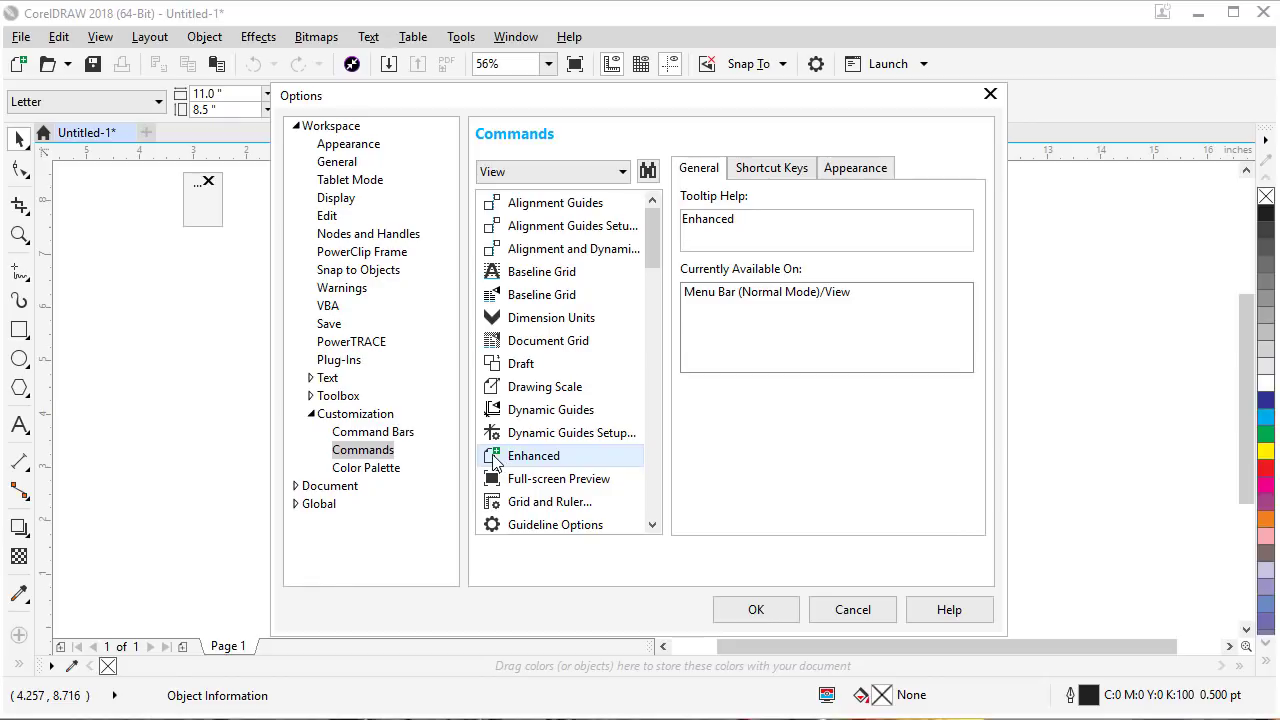
pyautogui.moveTo(496, 462); pyautogui.dragTo(205, 215)
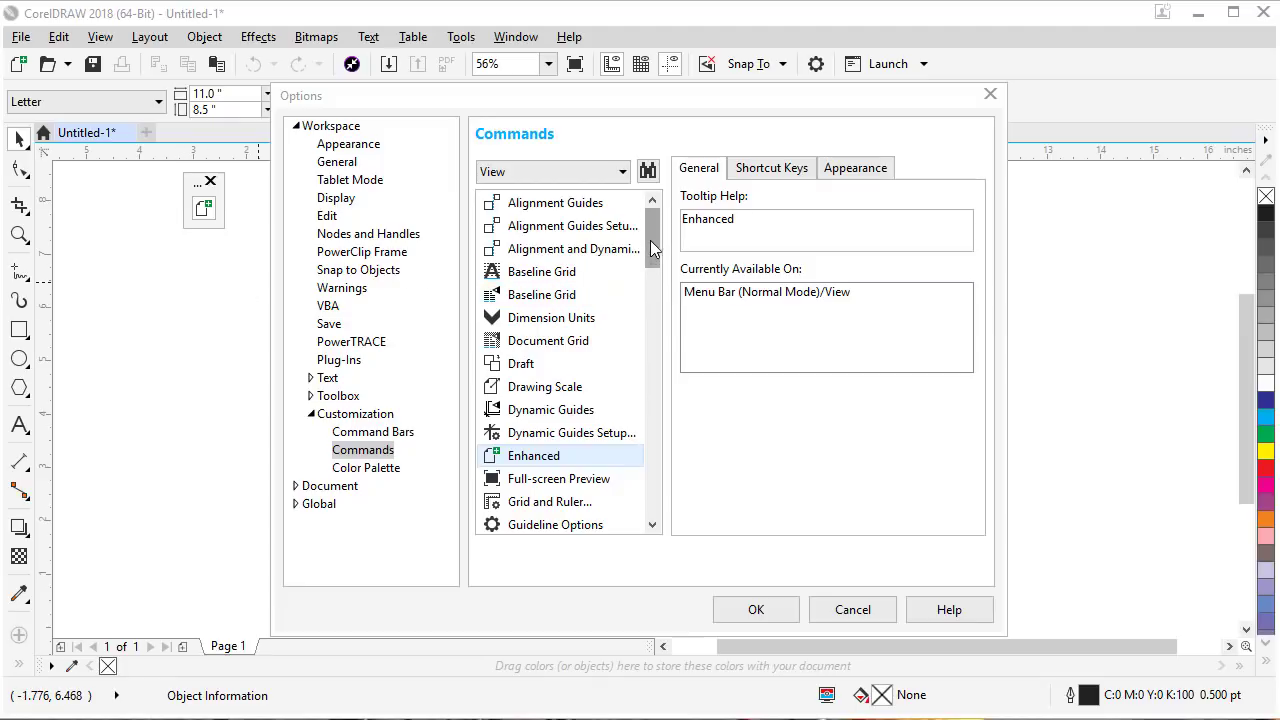
# - Add the Wireframe command from the View category to the SpeedTools toolbar, after the Enhanced command
pyautogui.scroll(-5, 650, 230)
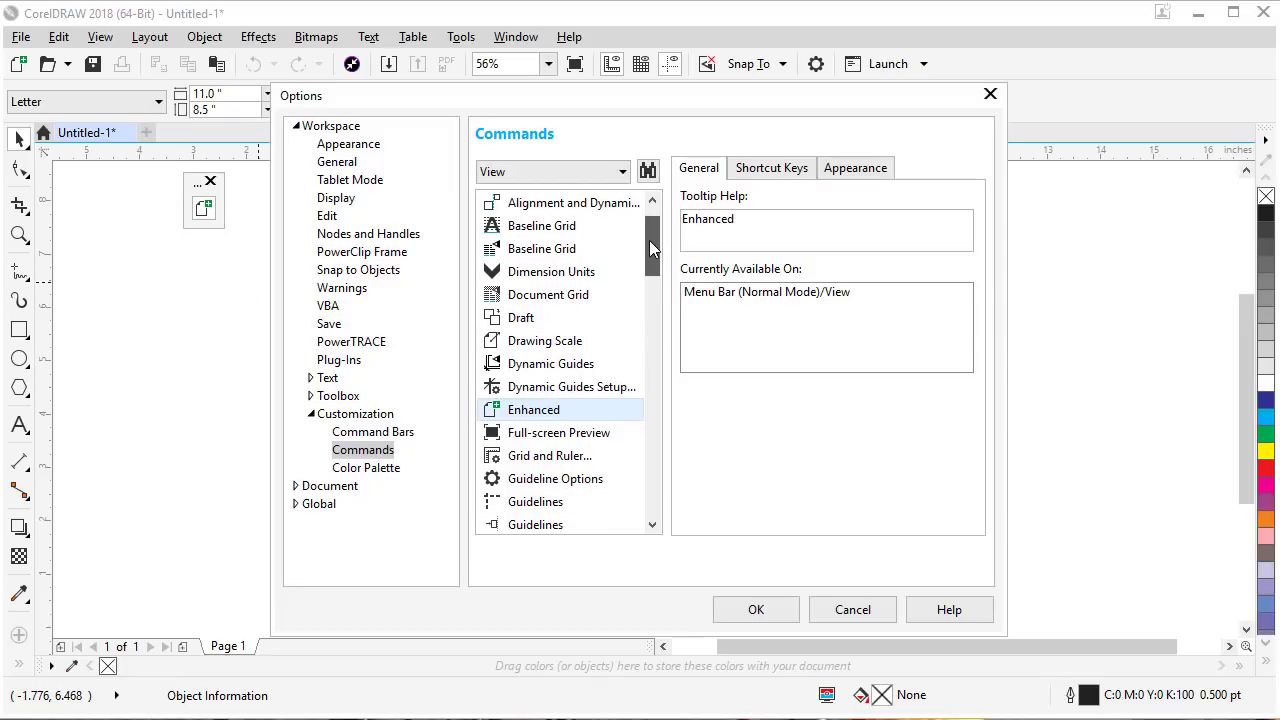
pyautogui.moveTo(649, 315); pyautogui.dragTo(645, 452)
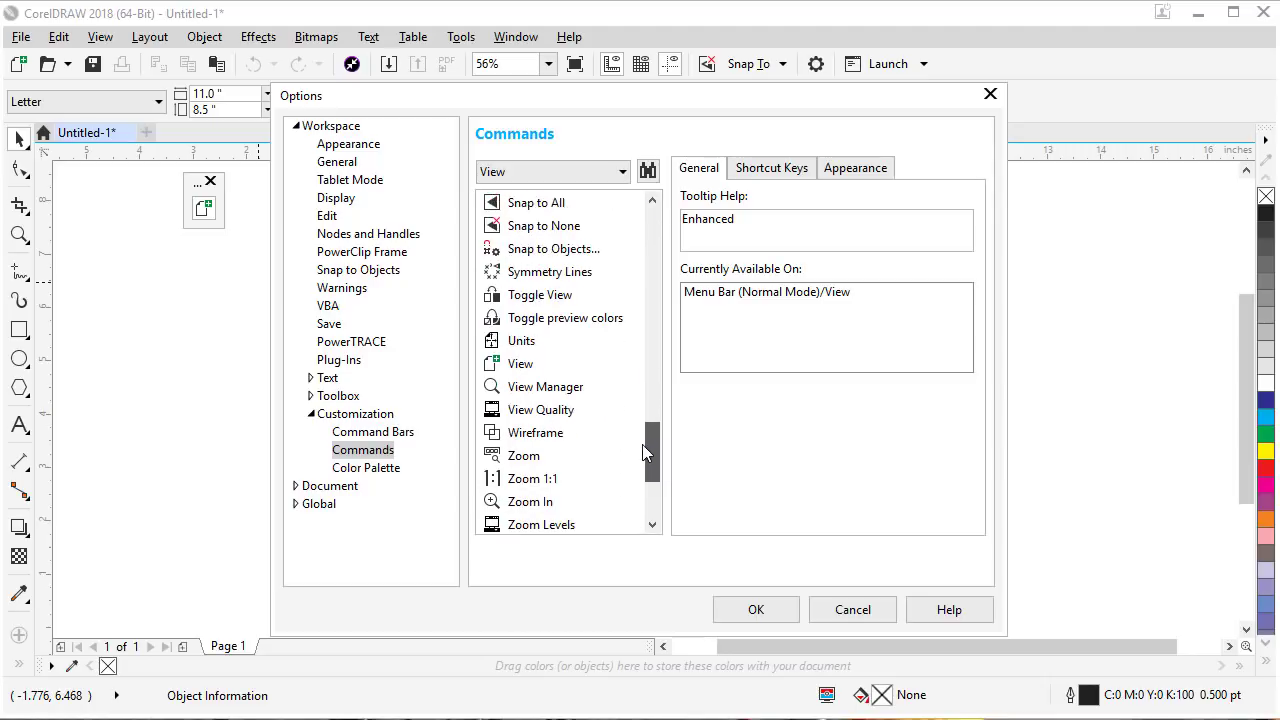
pyautogui.click(522, 438)
pyautogui.moveTo(522, 438); pyautogui.dragTo(216, 218)
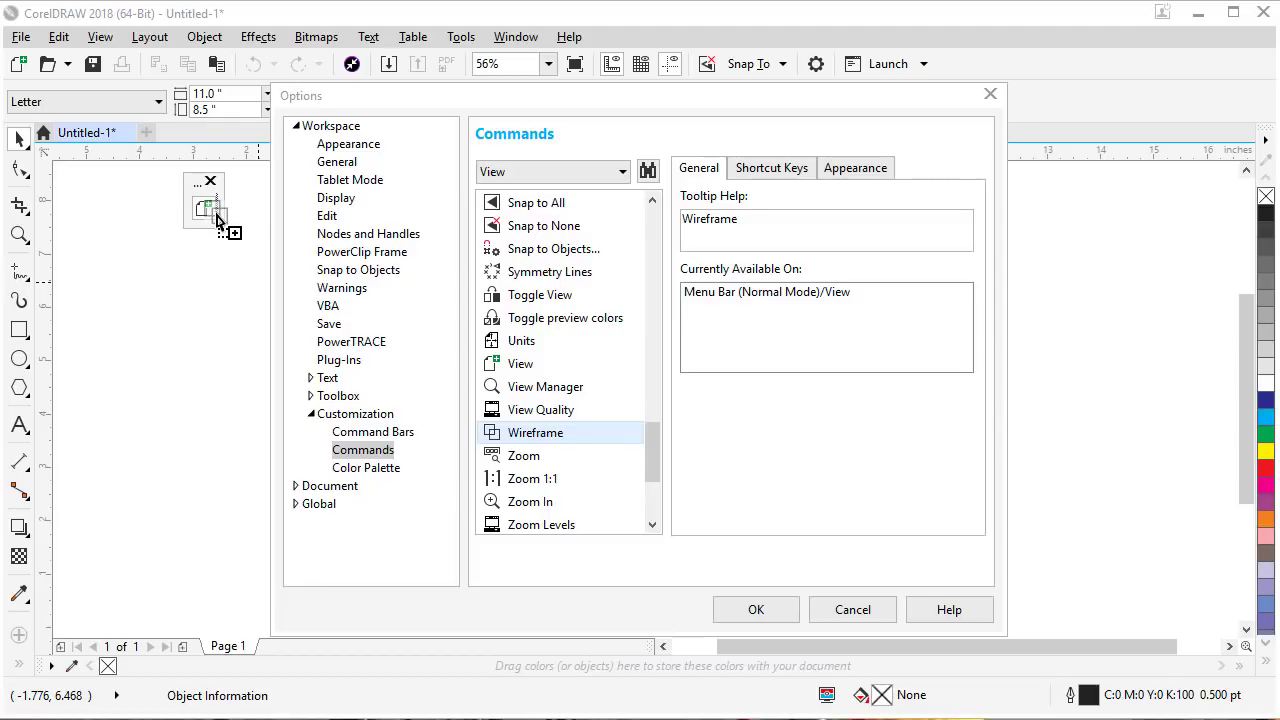
pyautogui.moveTo(216, 215); pyautogui.dragTo(216, 218)
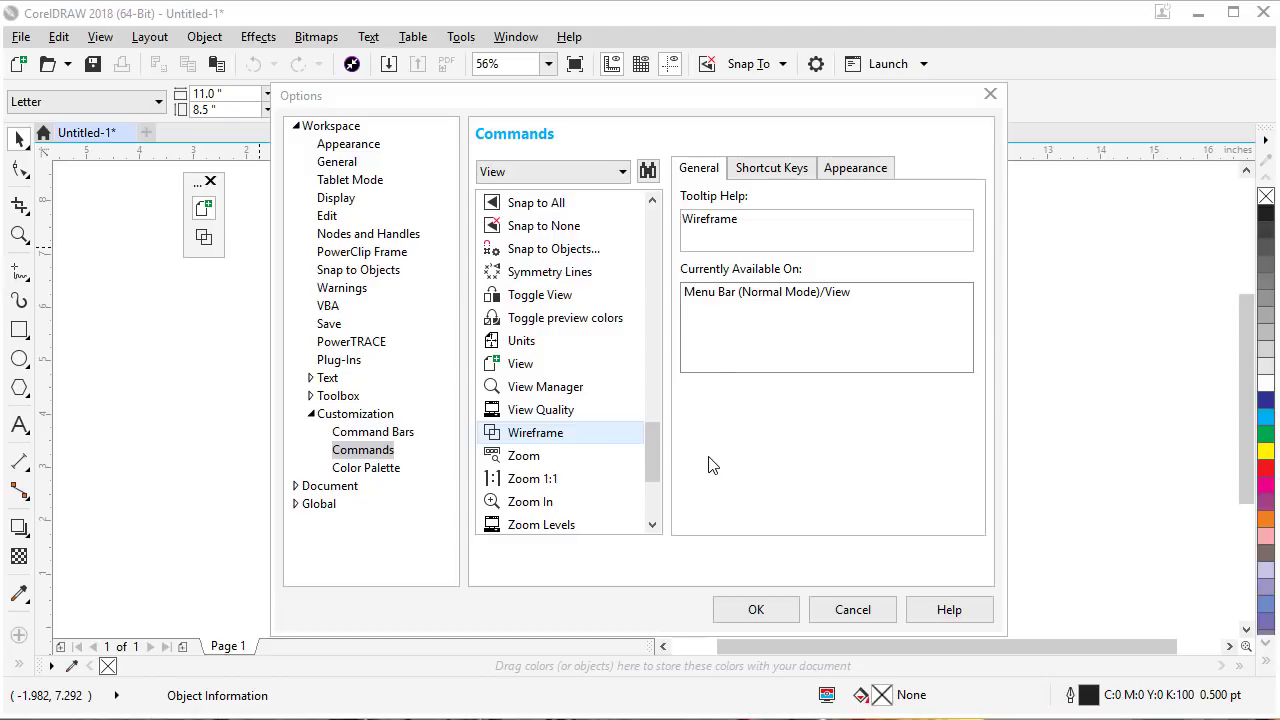
# - Find the Clipart command by searching the customization commands for CLIP, and add it to the SpeedTools toolbar after Wireframe
pyautogui.click(526, 173)
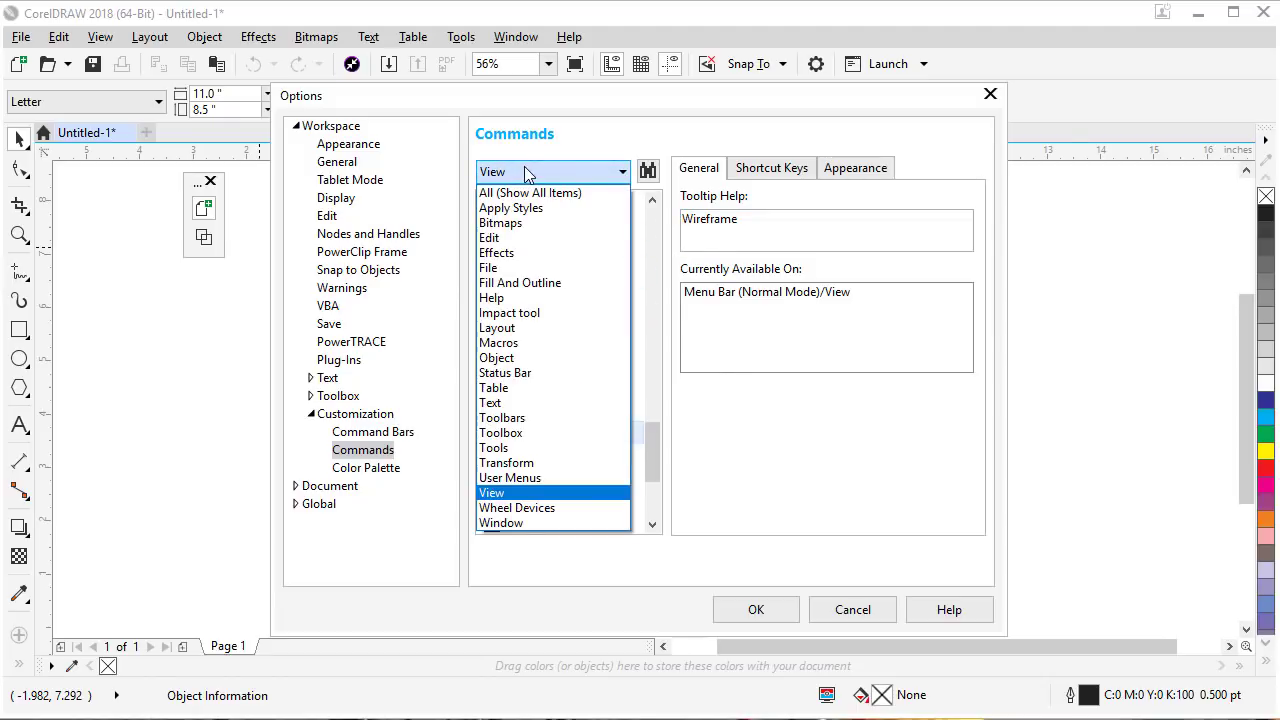
pyautogui.click(648, 172)
pyautogui.click(648, 172)
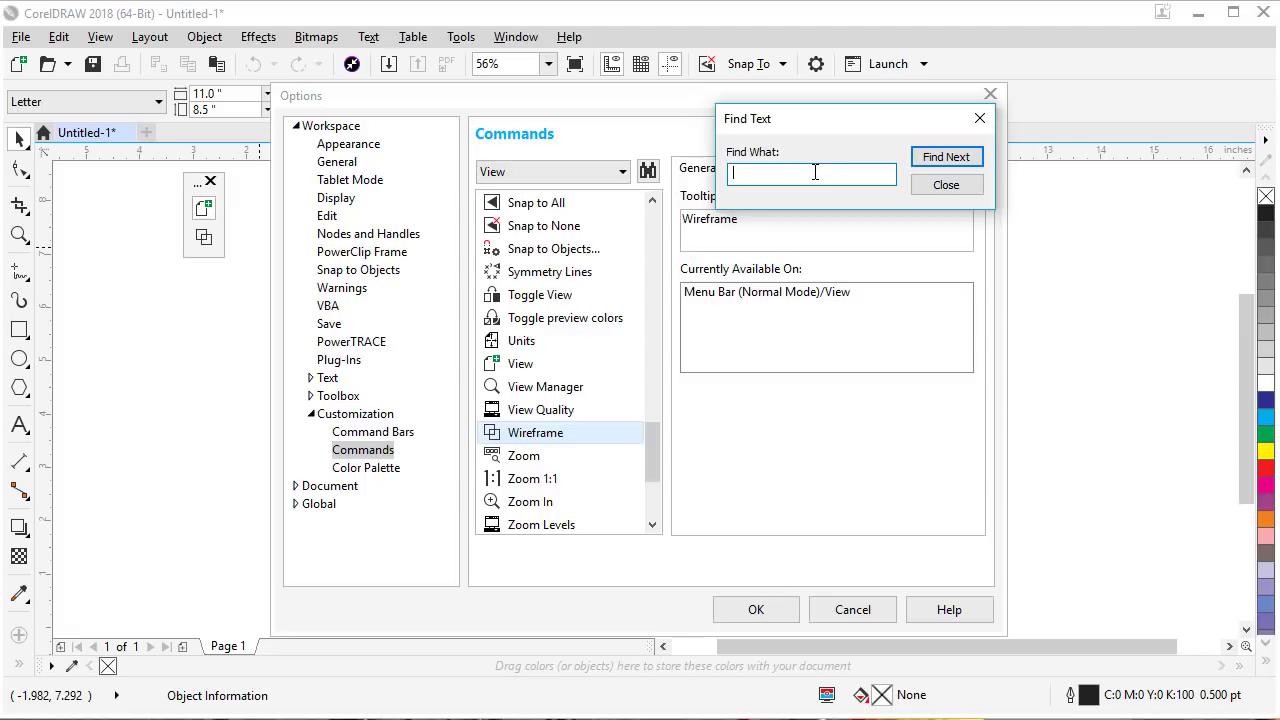
pyautogui.write('CLIP')
pyautogui.click(941, 161)
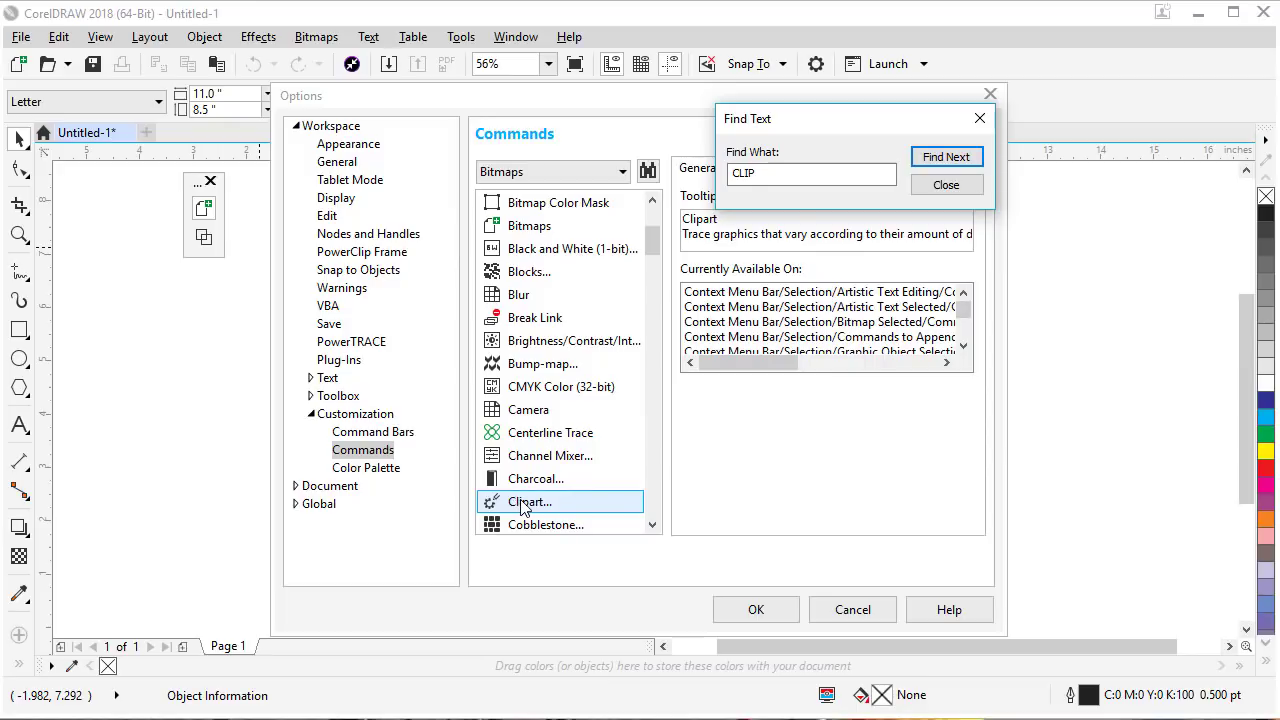
pyautogui.moveTo(522, 508); pyautogui.dragTo(215, 252)
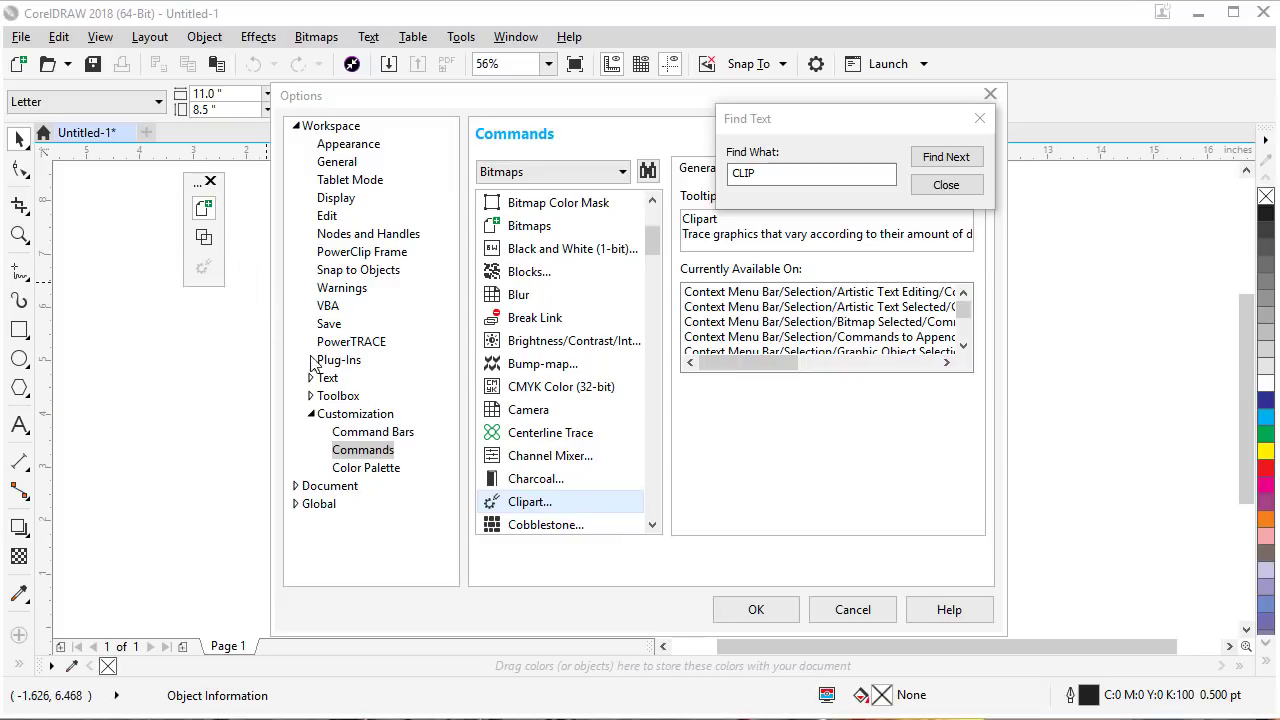
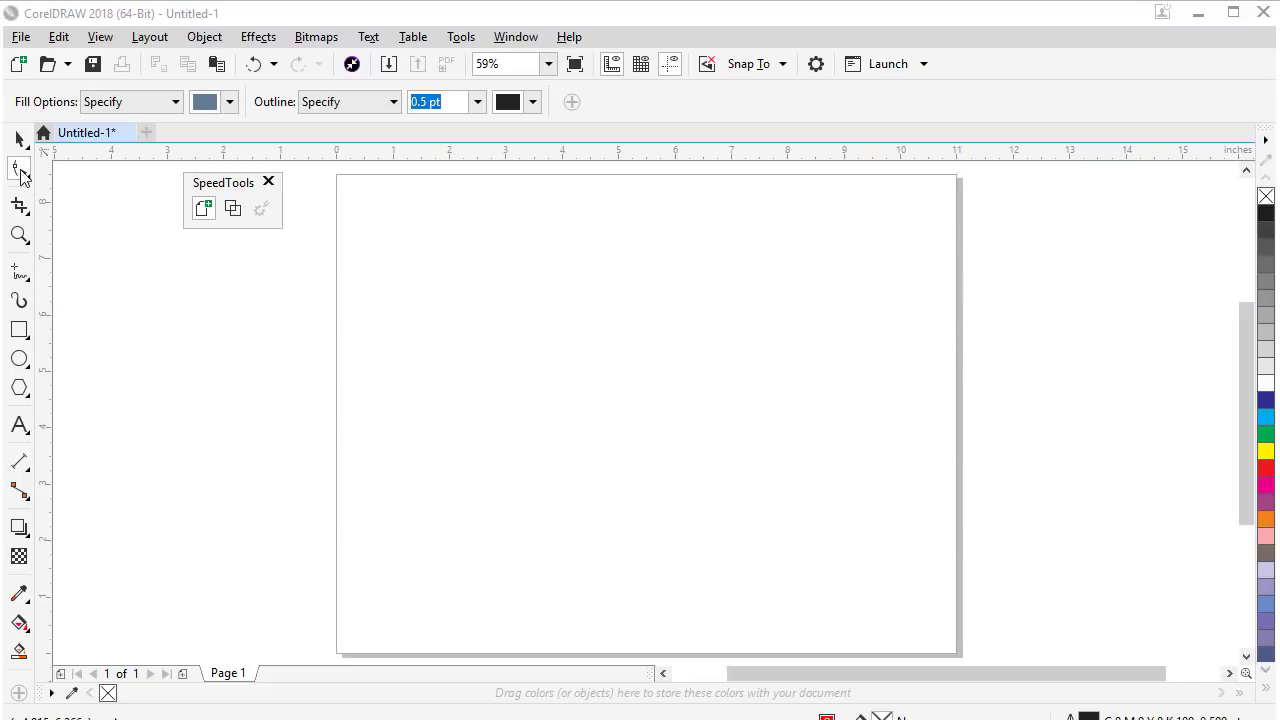
# - Copy the Smart Fill tool from the toolbox to the SpeedTools toolbar, keeping the original in place
pyautogui.moveTo(12, 648); pyautogui.dragTo(190, 176)
pyautogui.hotkey('ctrl', 'alt')
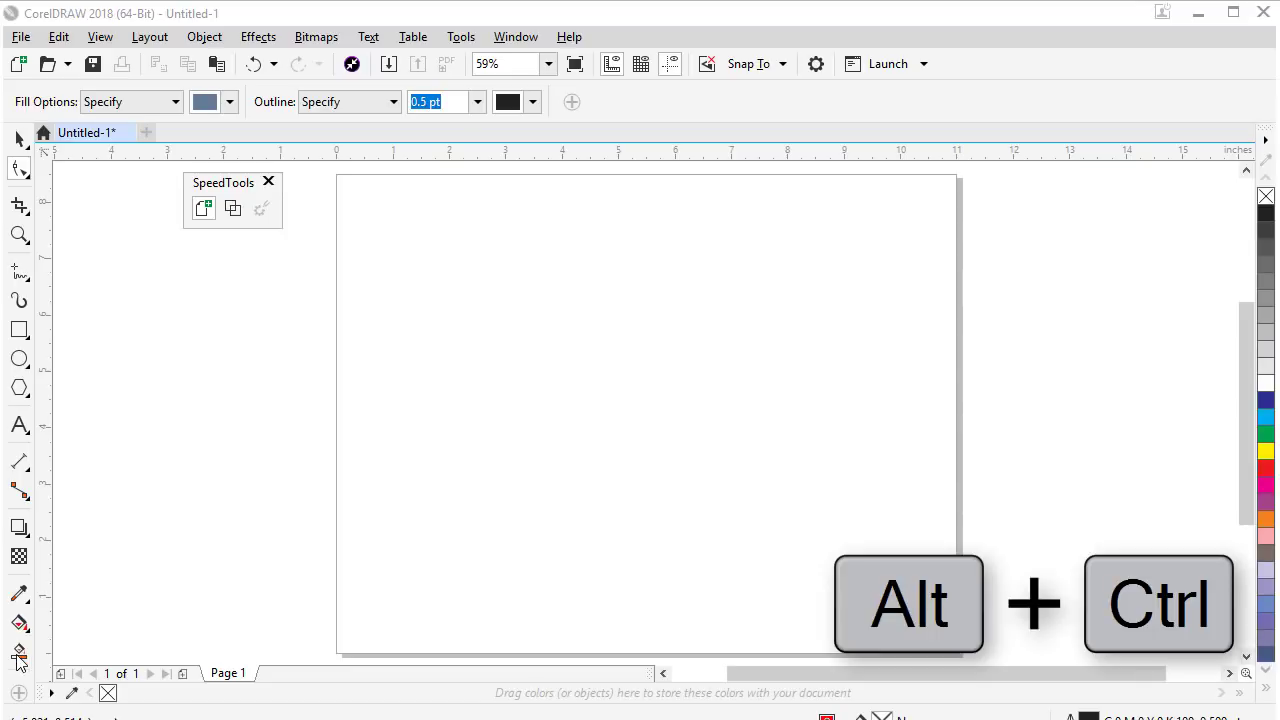
pyautogui.moveTo(20, 655)
pyautogui.mouseDown()
pyautogui.moveTo(79, 602)
pyautogui.moveTo(213, 387)
pyautogui.moveTo(273, 216)
pyautogui.mouseUp()
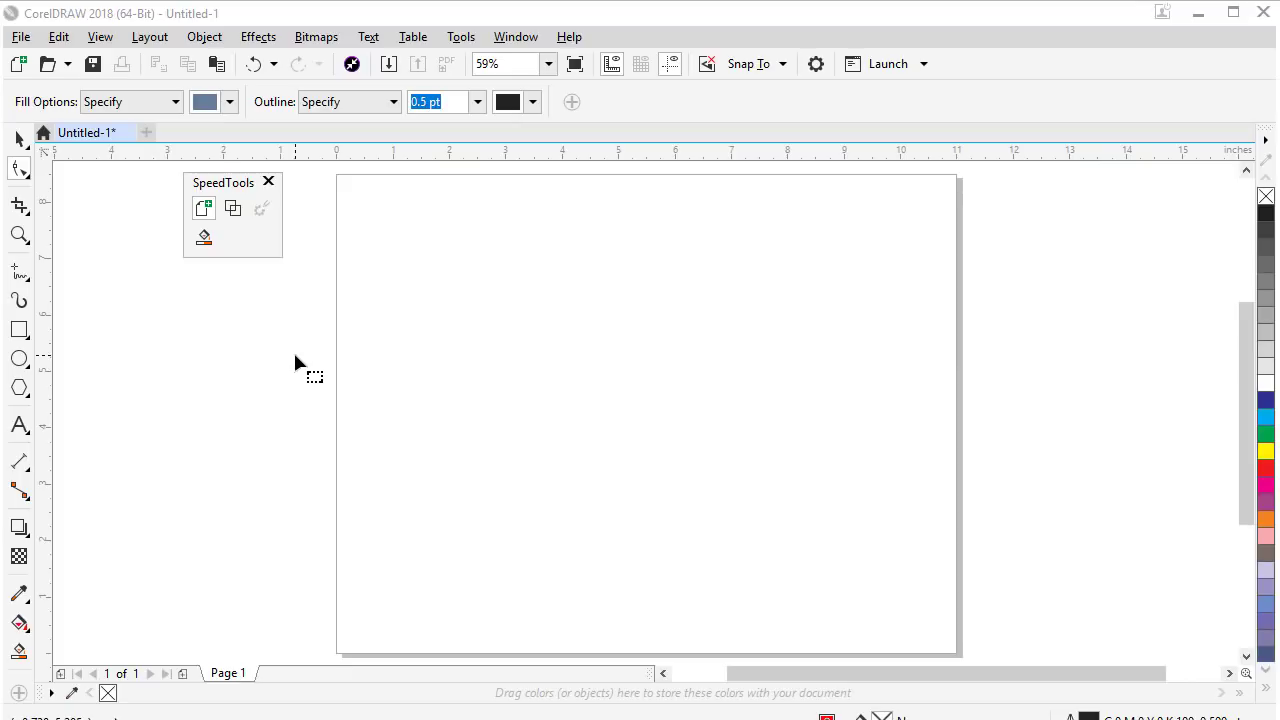
# - Copy the Smooth tool from the Shape tool group to the SpeedTools toolbar, after Smart Fill
pyautogui.click(25, 175)
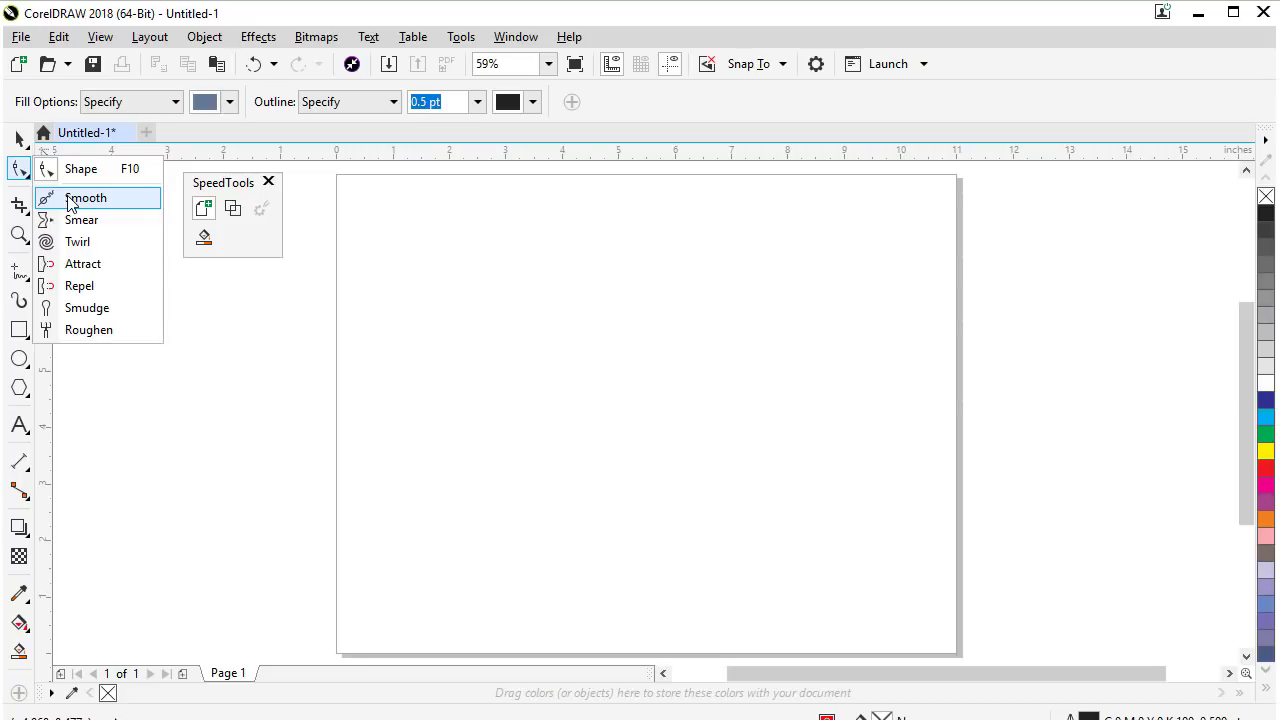
pyautogui.hotkey('alt', 'ctrl')
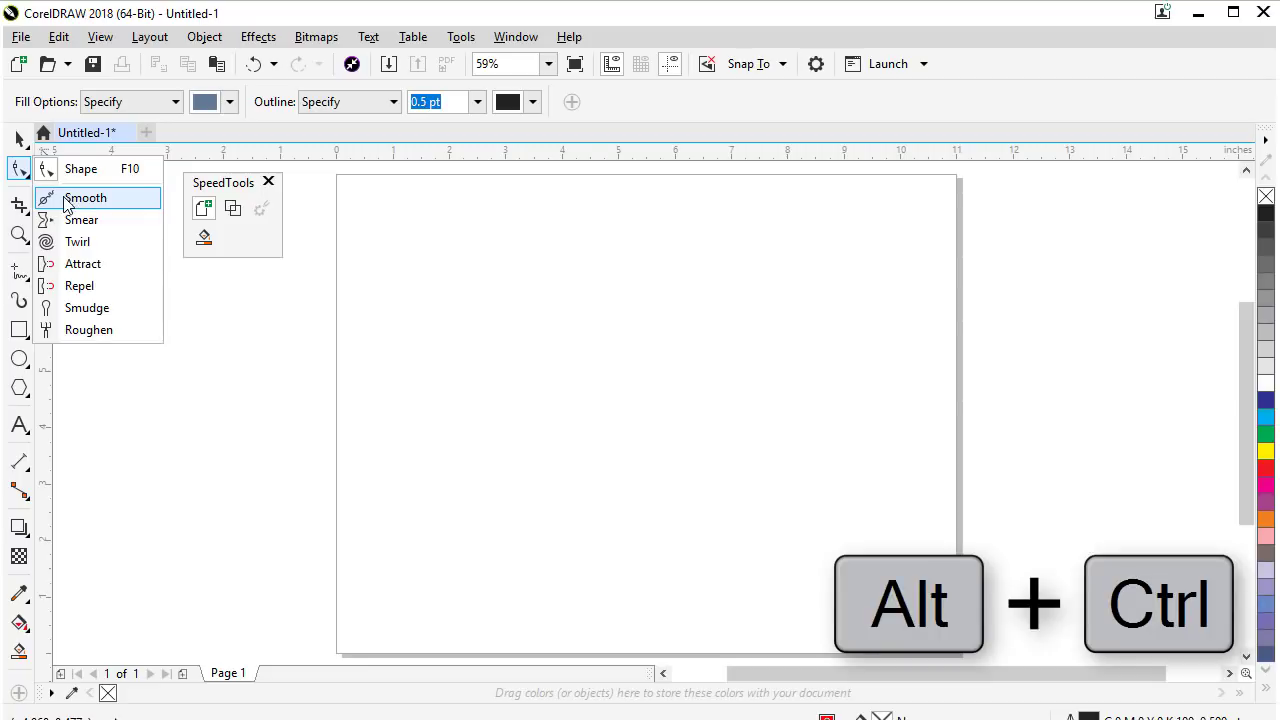
pyautogui.moveTo(66, 202); pyautogui.dragTo(231, 245)
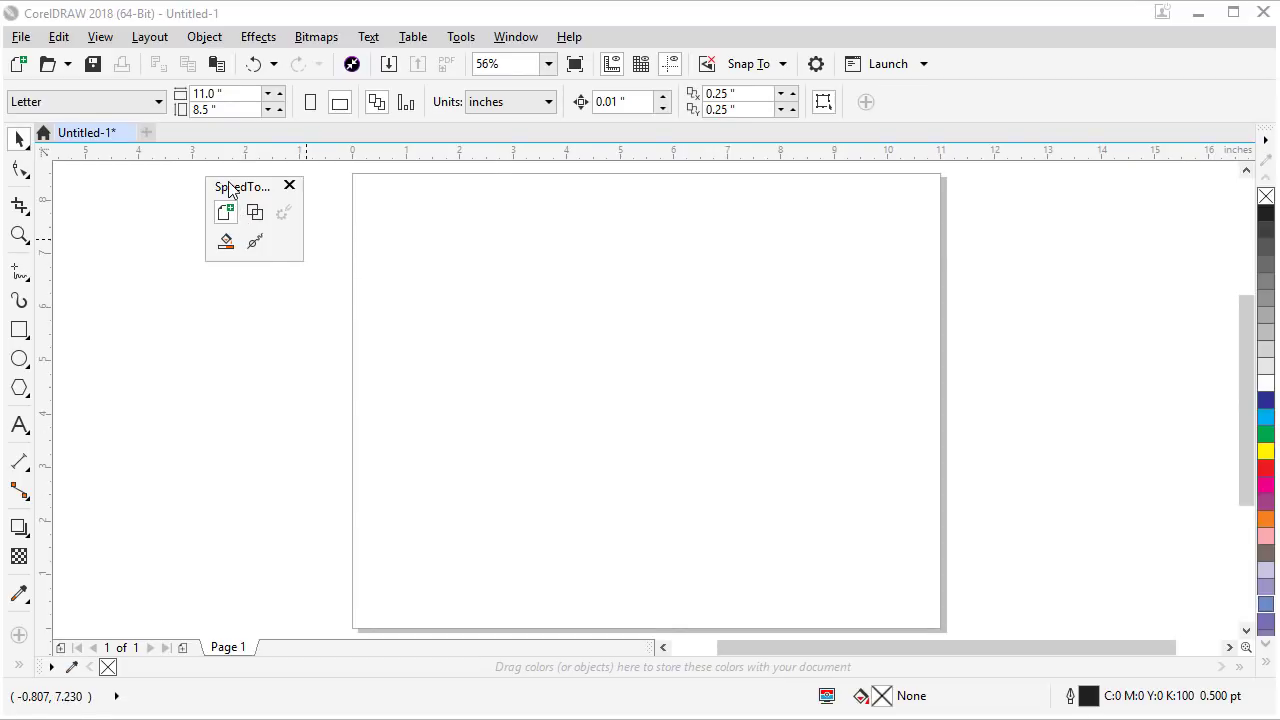
# - Dock the SpeedTools toolbar in the property bar row and unlock the toolbars
pyautogui.moveTo(230, 190)
pyautogui.mouseDown()
pyautogui.moveTo(276, 205)
pyautogui.moveTo(734, 206)
pyautogui.moveTo(905, 141)
pyautogui.moveTo(942, 105)
pyautogui.mouseUp()
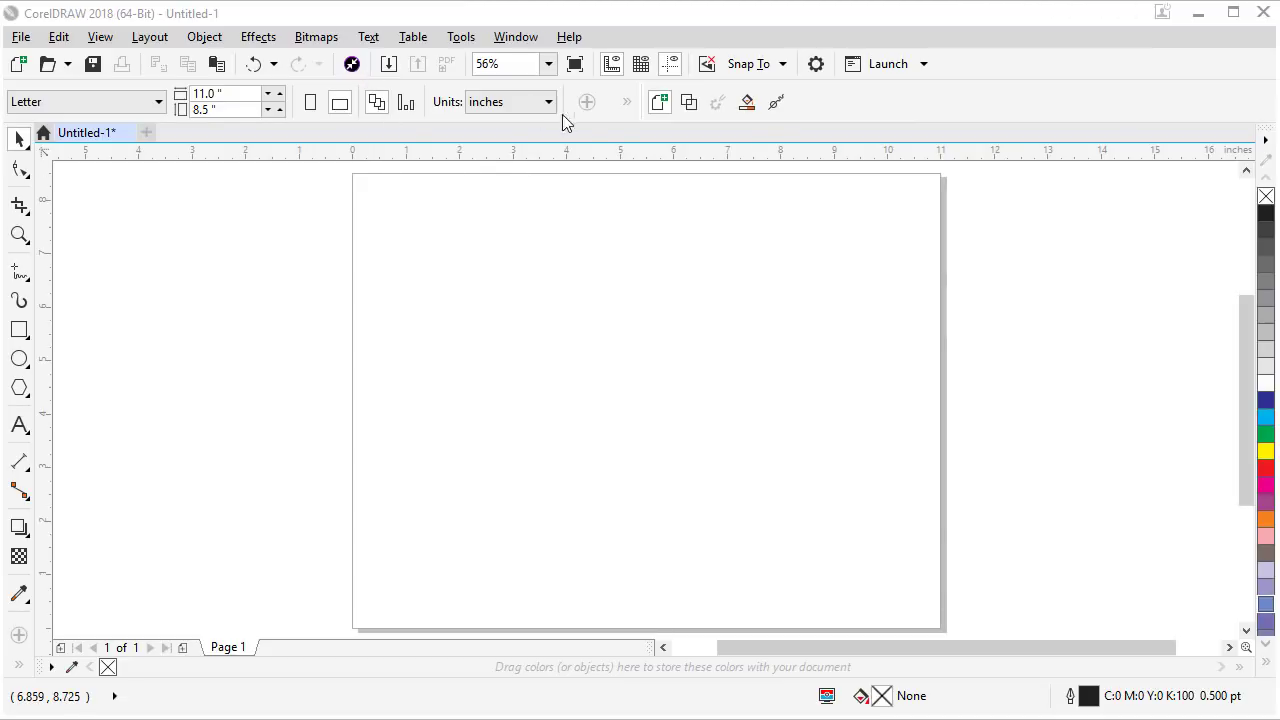
pyautogui.rightClick(659, 101)
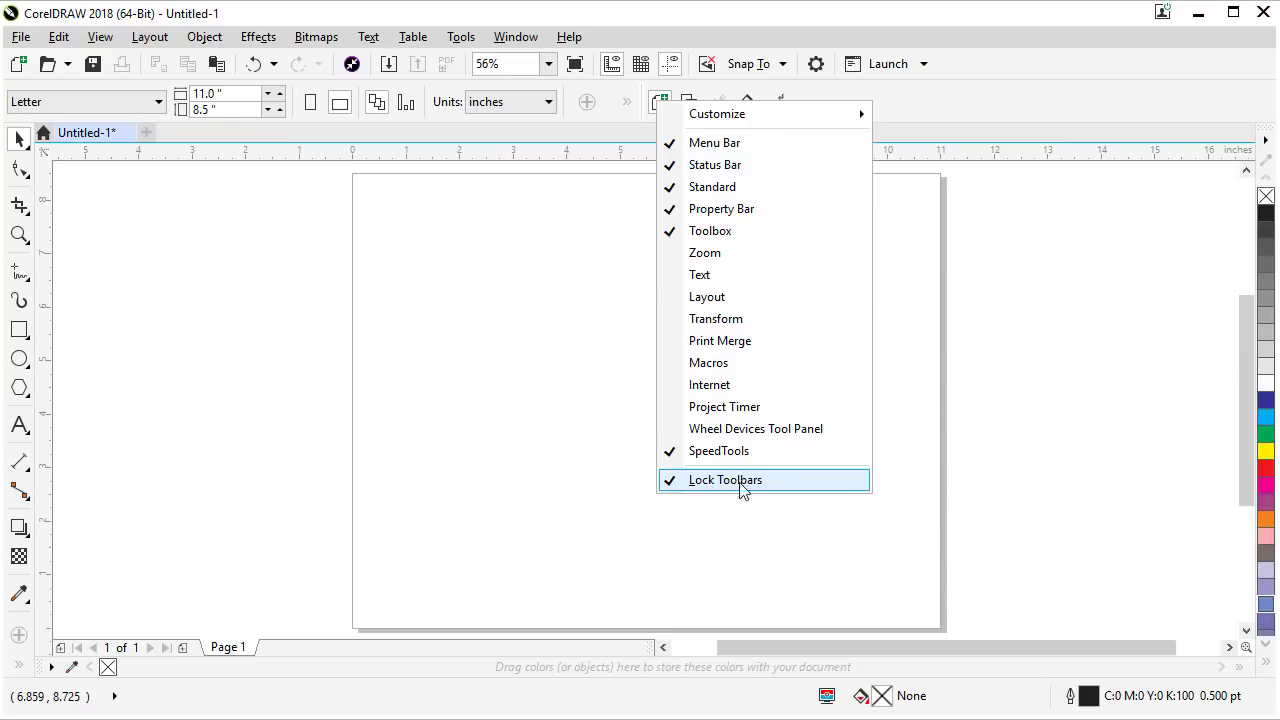
pyautogui.click(670, 485)
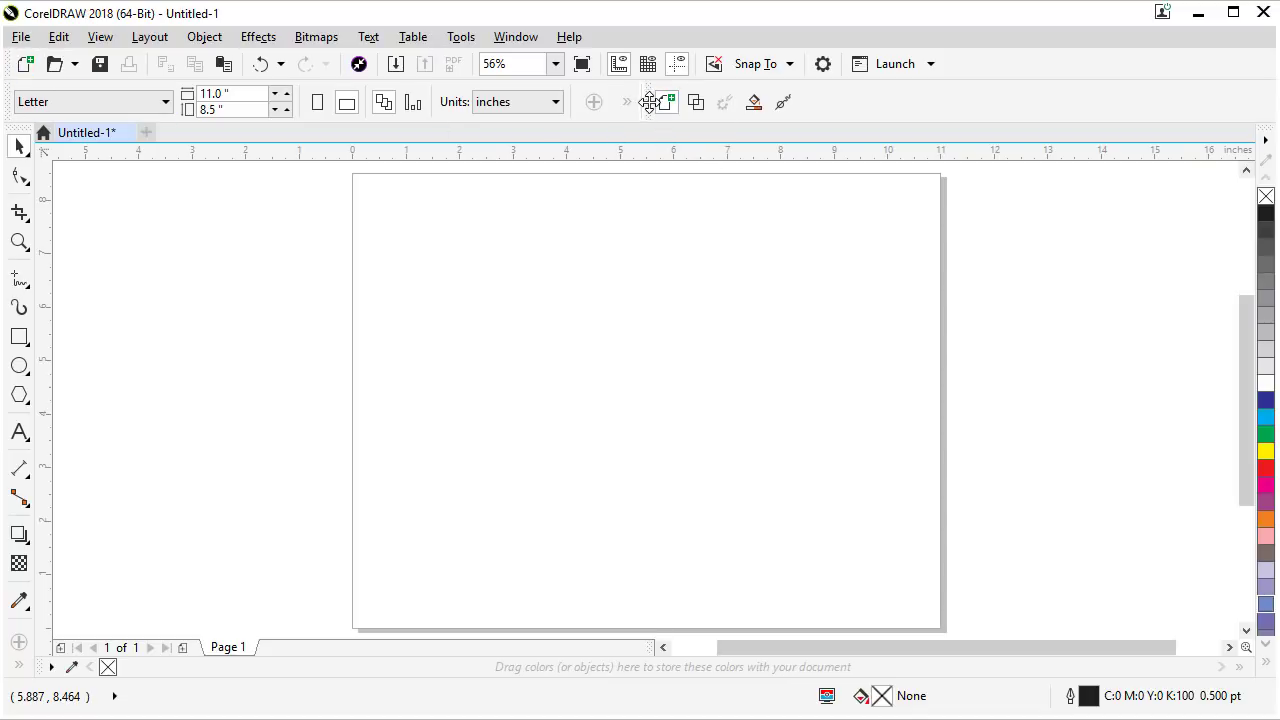
# - Undock the SpeedTools toolbar over the page and dock it again at the far end of the property bar row
pyautogui.moveTo(651, 102); pyautogui.dragTo(652, 232)
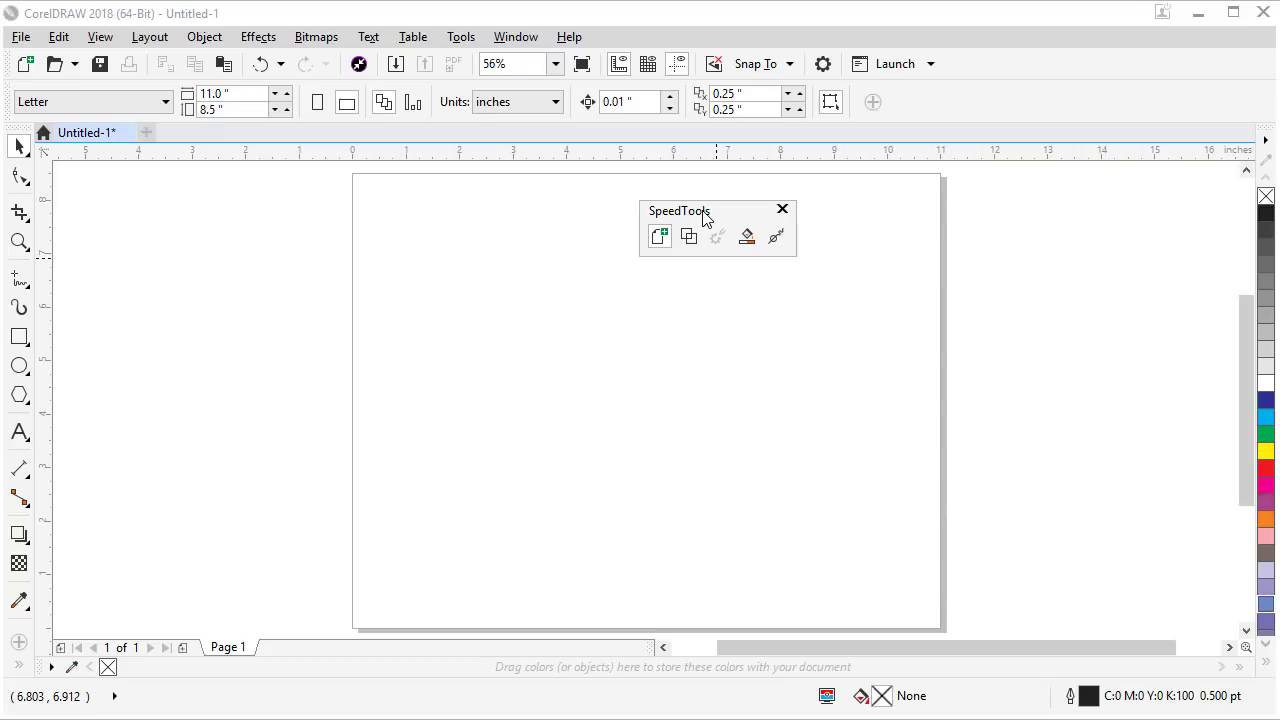
pyautogui.moveTo(689, 214); pyautogui.dragTo(878, 108)
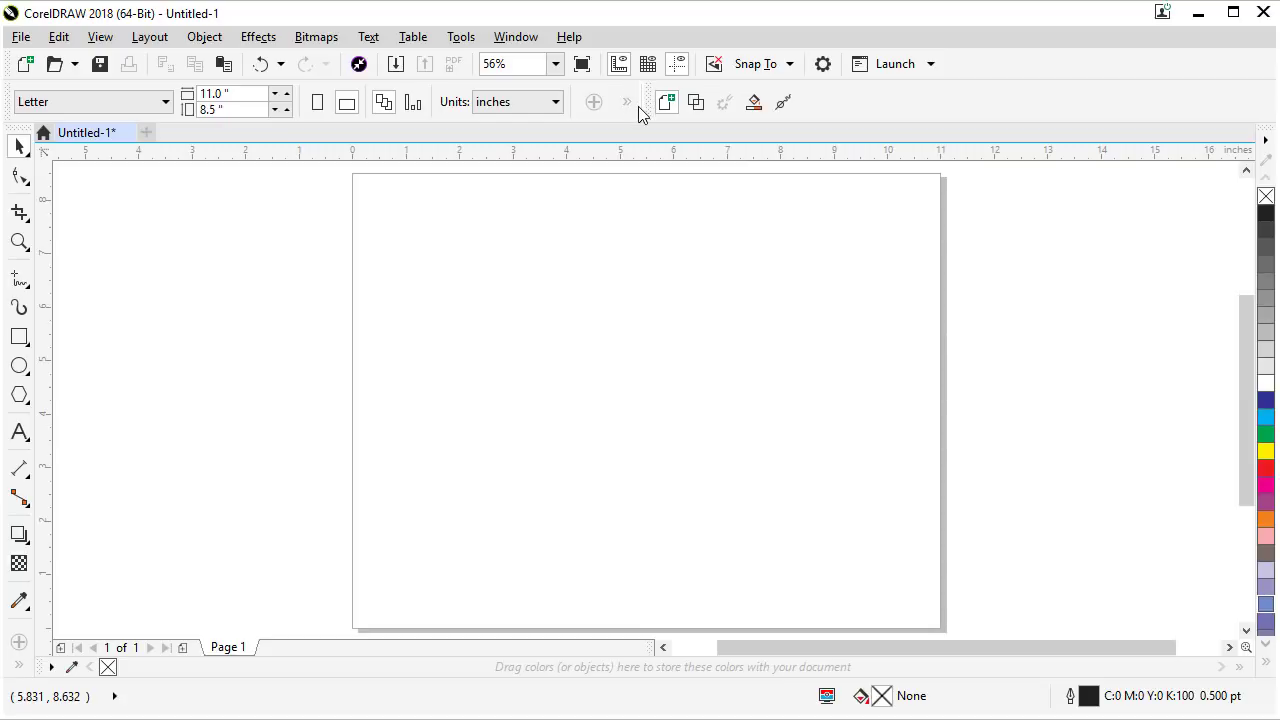
pyautogui.moveTo(690, 119); pyautogui.dragTo(995, 123)
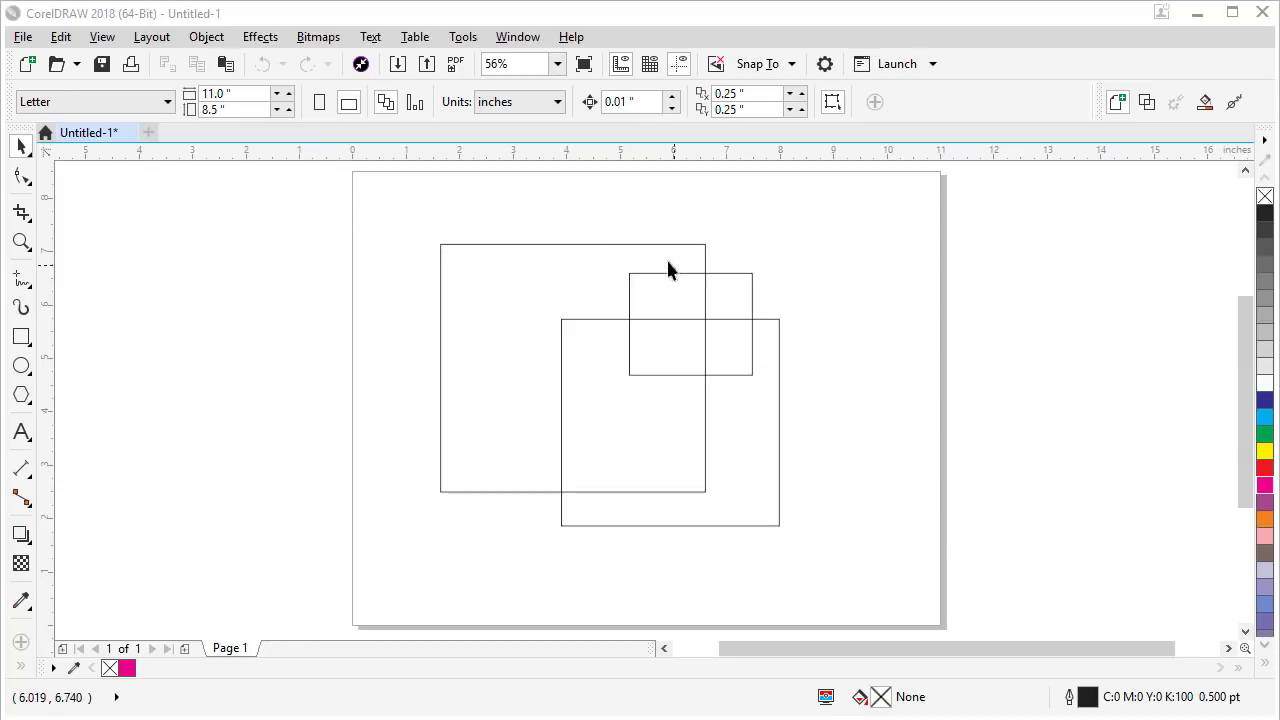
# - Select all three rectangles and set the Group Objects item on the property bar to Caption Only
pyautogui.click(620, 244)
pyautogui.click(409, 192)
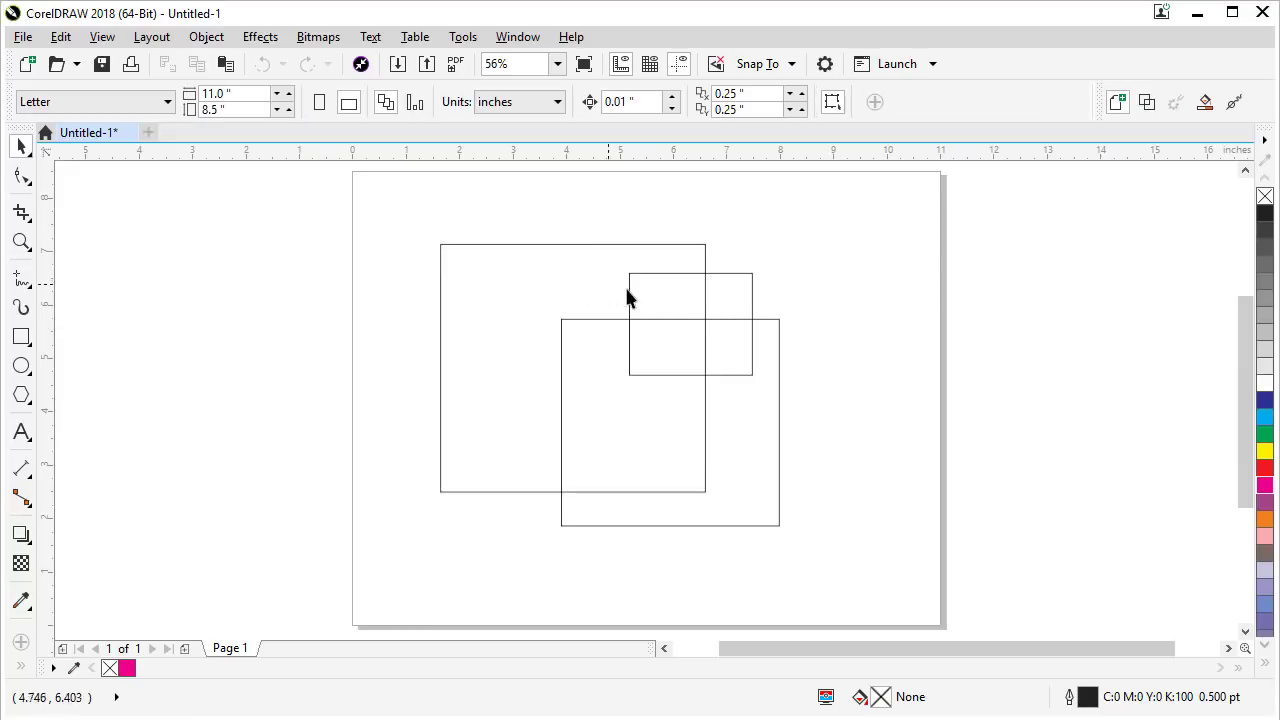
pyautogui.click(633, 273)
pyautogui.click(403, 215)
pyautogui.moveTo(403, 212); pyautogui.dragTo(835, 596)
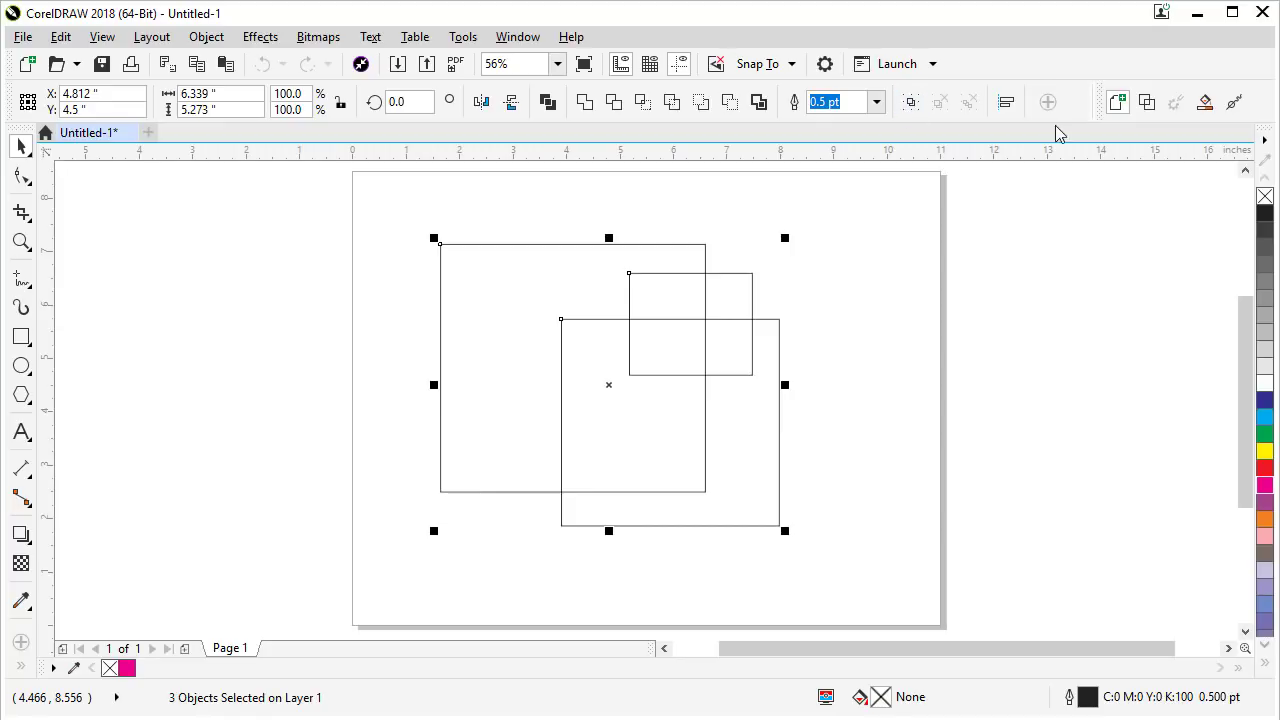
pyautogui.rightClick(912, 110)
pyautogui.moveTo(948, 117)
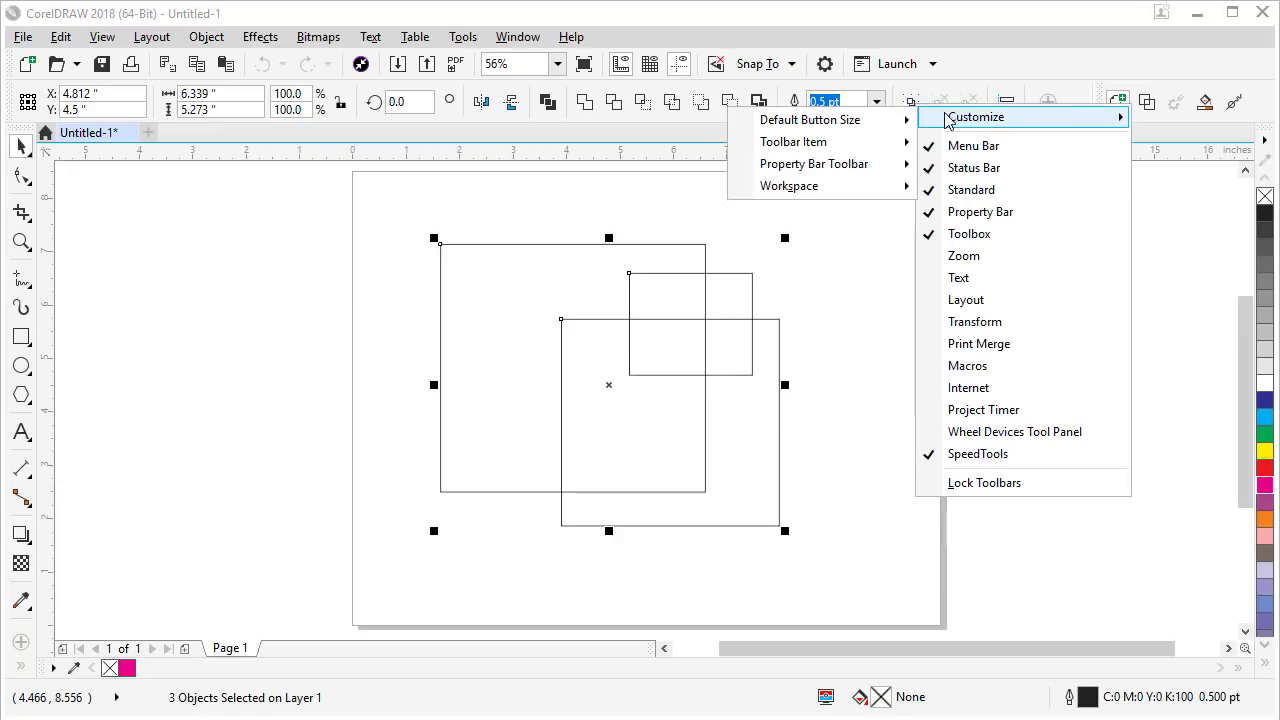
pyautogui.moveTo(865, 143)
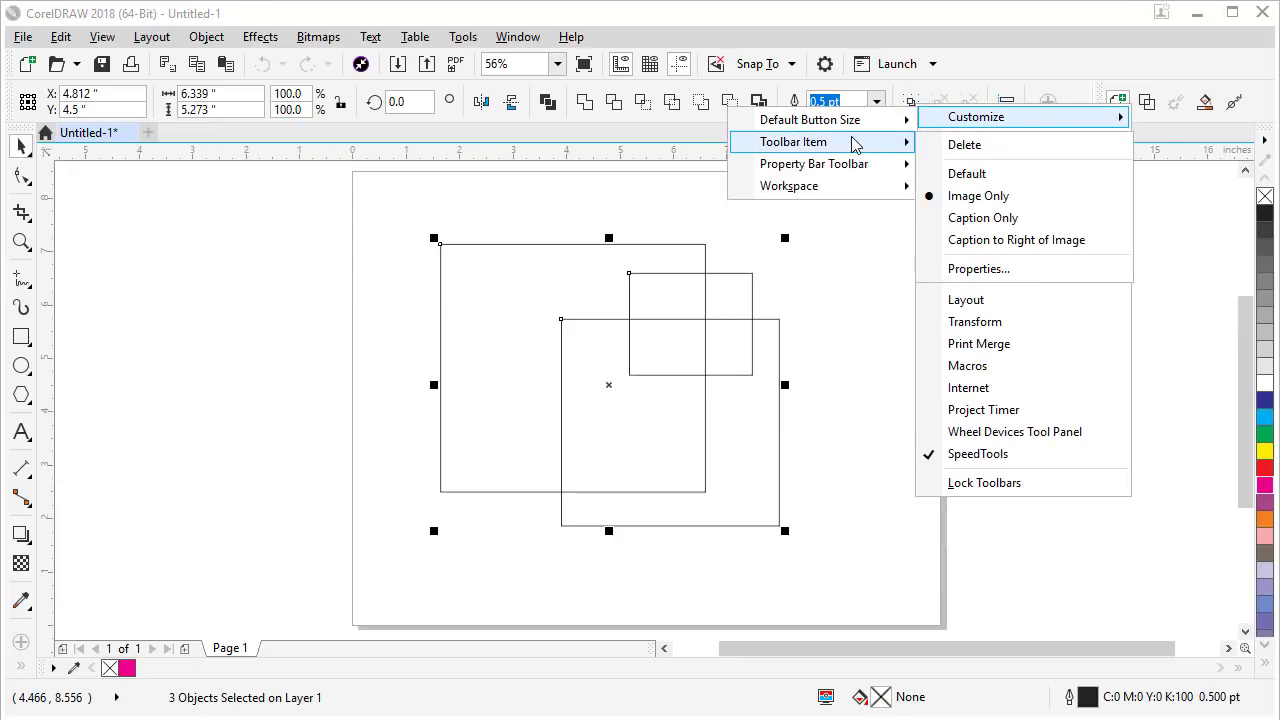
pyautogui.click(968, 218)
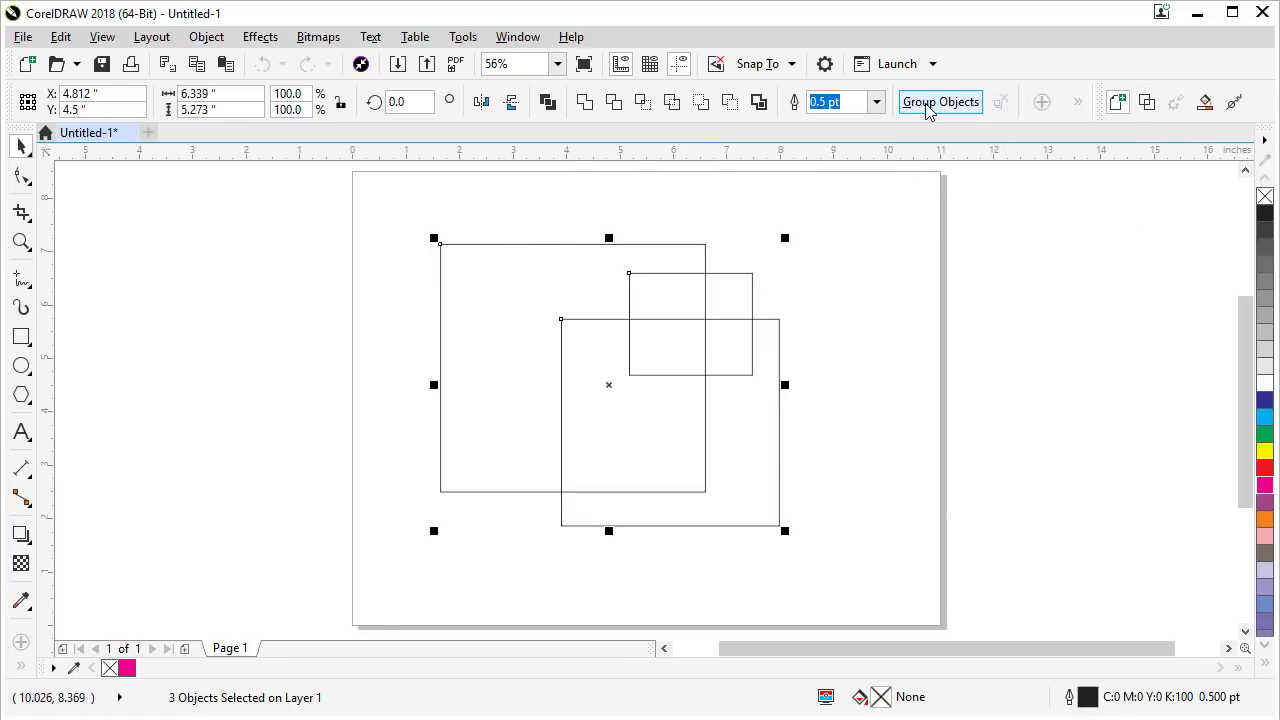
# - Group the three rectangles and set the Ungroup Objects item on the property bar to Caption Only
pyautogui.click(931, 107)
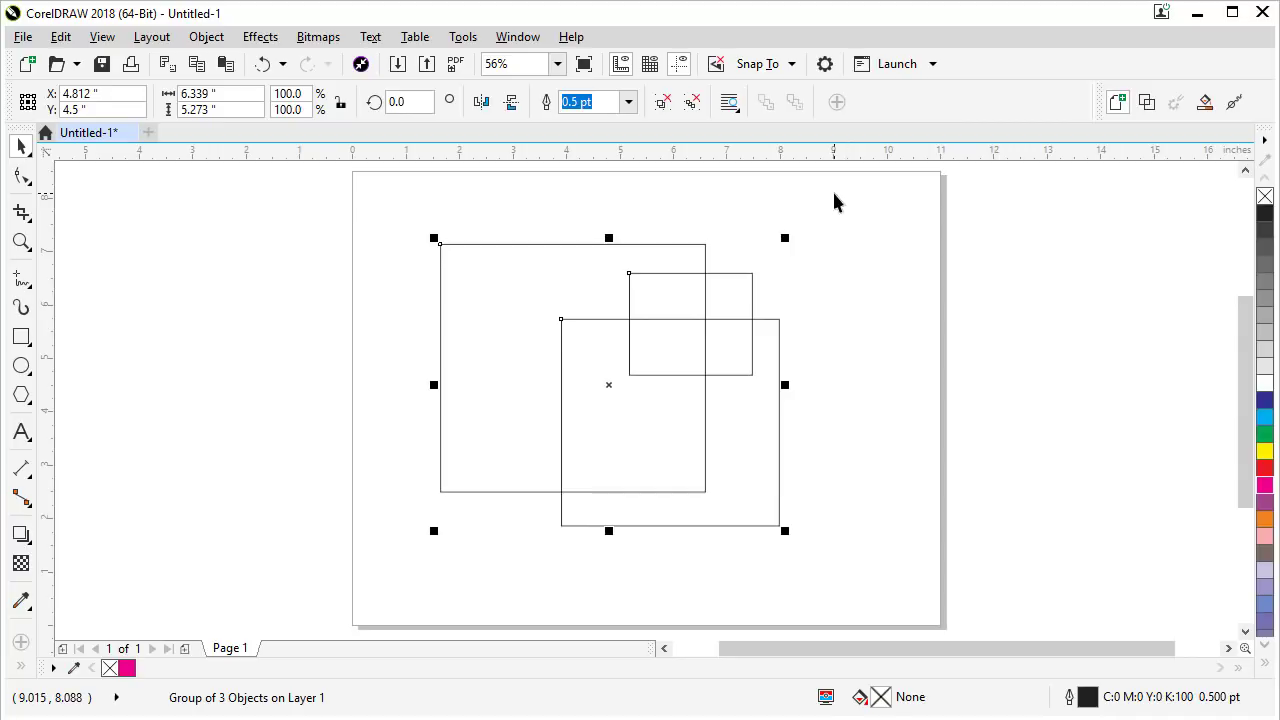
pyautogui.rightClick(661, 104)
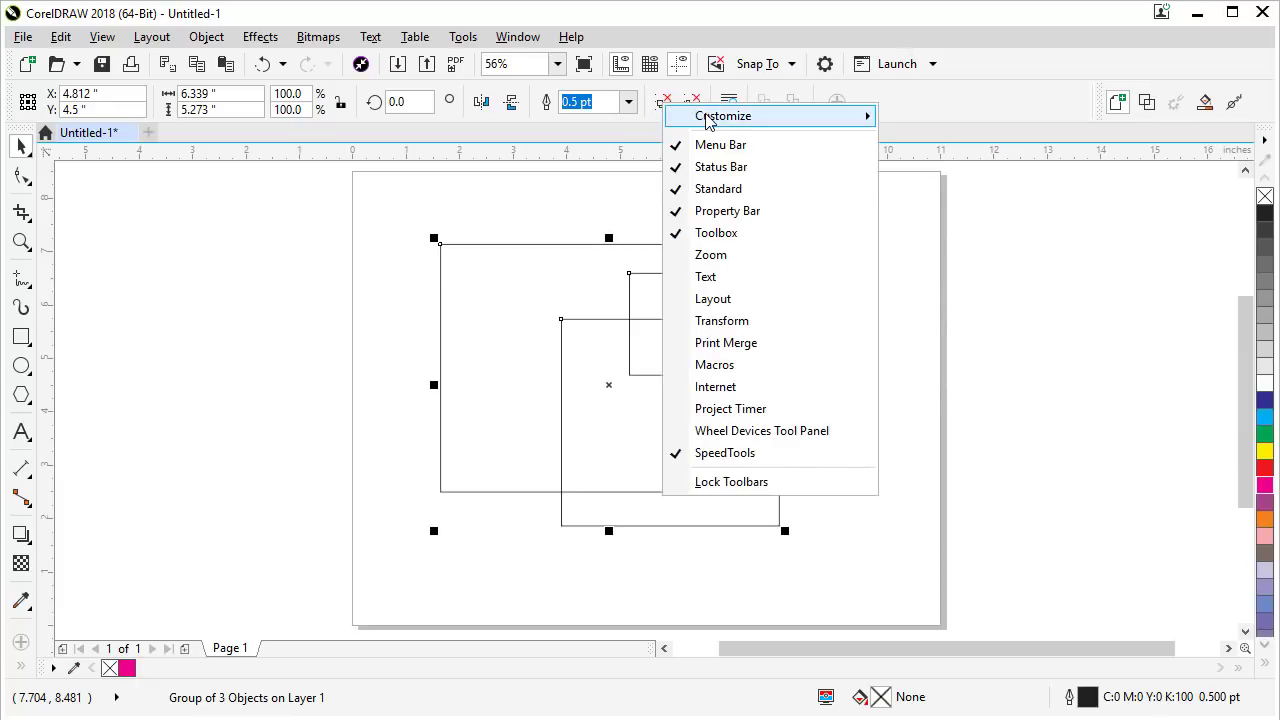
pyautogui.moveTo(707, 119)
pyautogui.moveTo(908, 151)
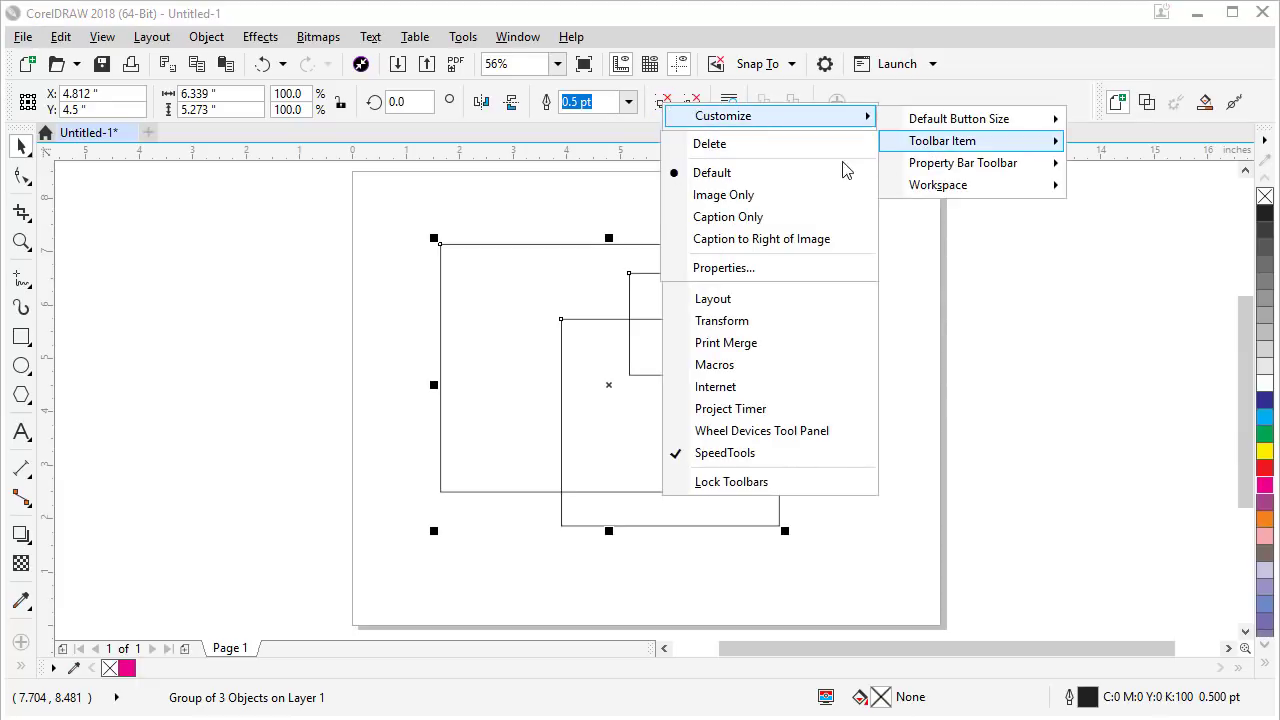
pyautogui.click(772, 219)
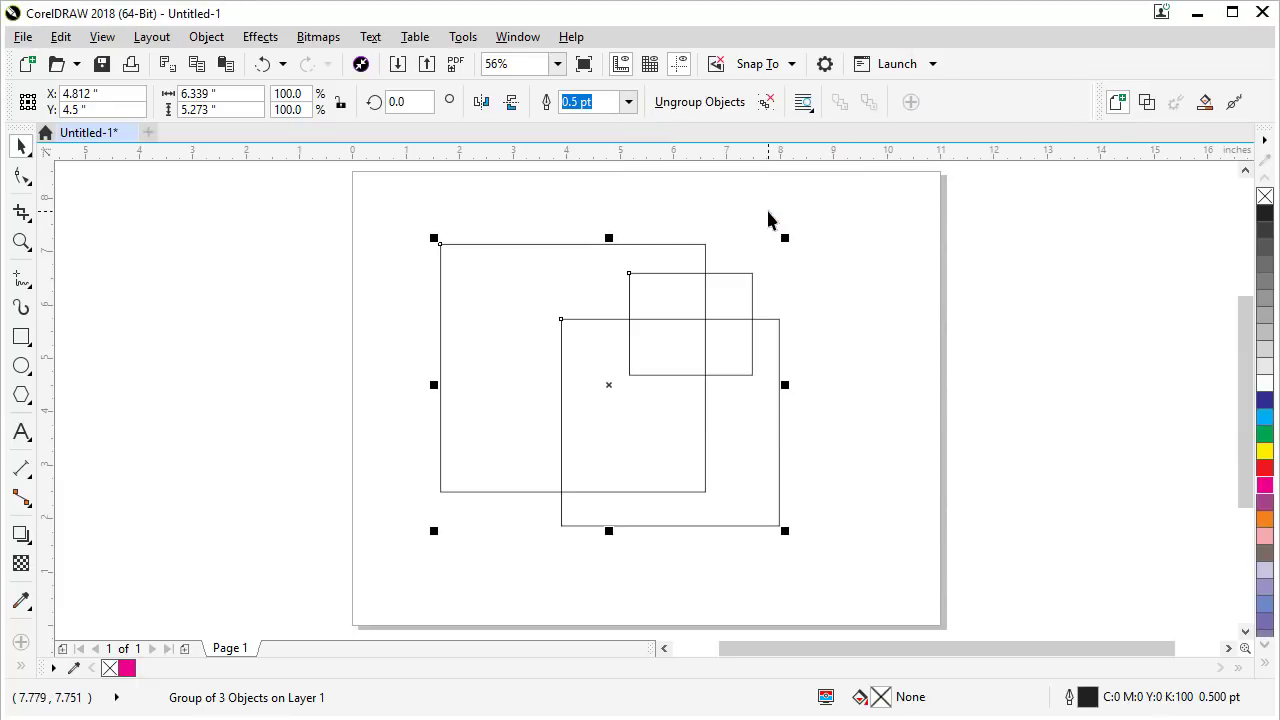
# - Set the Ungroup All Objects item on the property bar to Caption Only
pyautogui.rightClick(766, 106)
pyautogui.moveTo(904, 121)
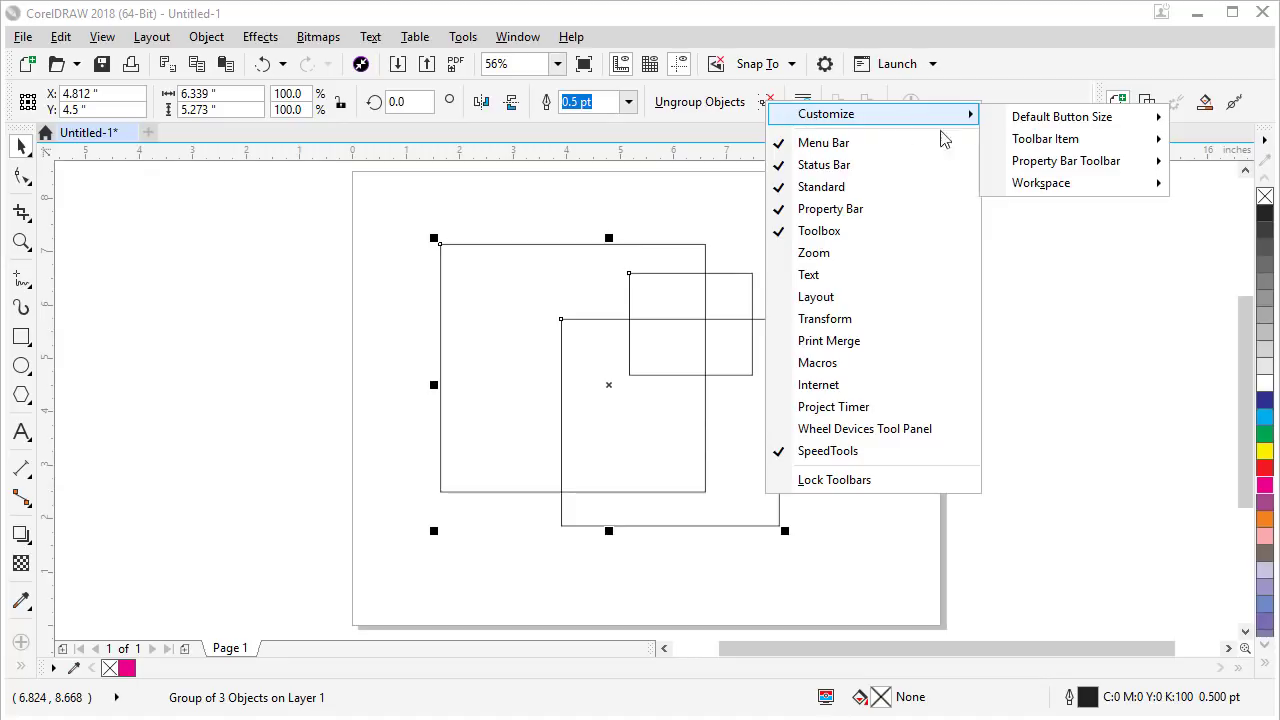
pyautogui.moveTo(1045, 139)
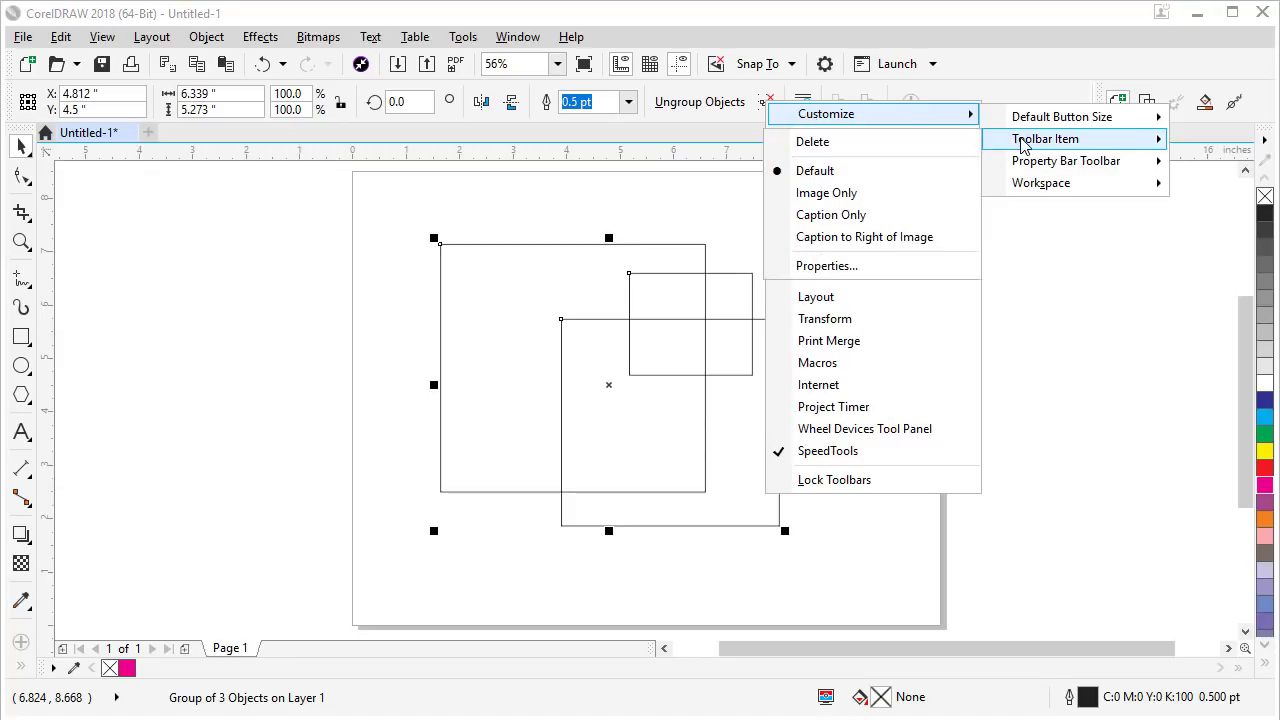
pyautogui.click(831, 215)
# - Reselect the rectangle group to check the captioned ungroup commands on the property bar, and clear the selection
pyautogui.click(862, 322)
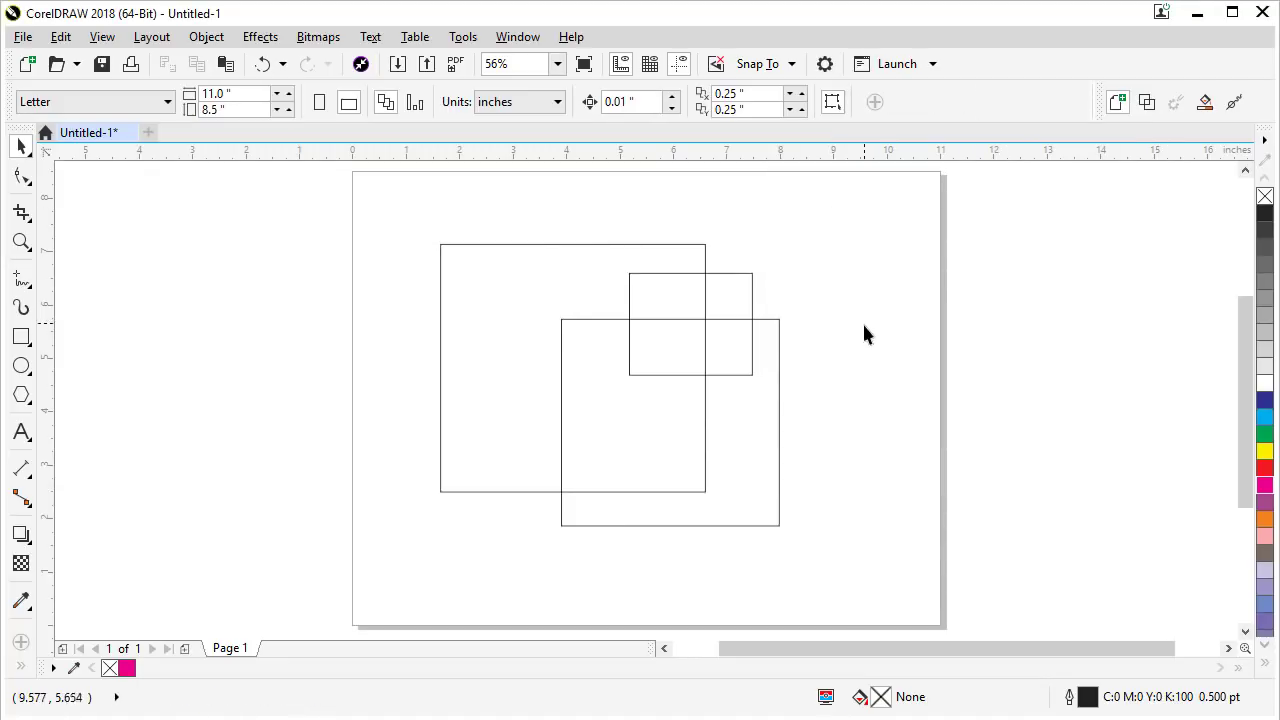
pyautogui.click(694, 275)
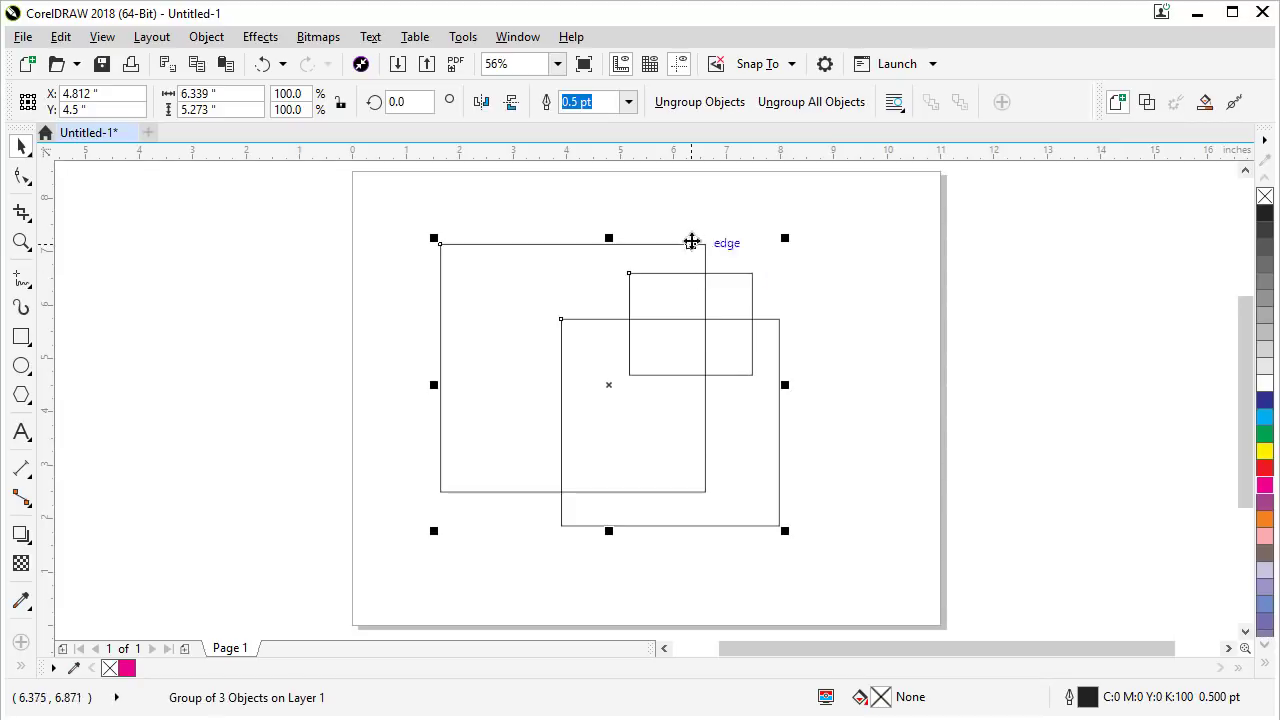
pyautogui.click(718, 103)
pyautogui.click(940, 103)
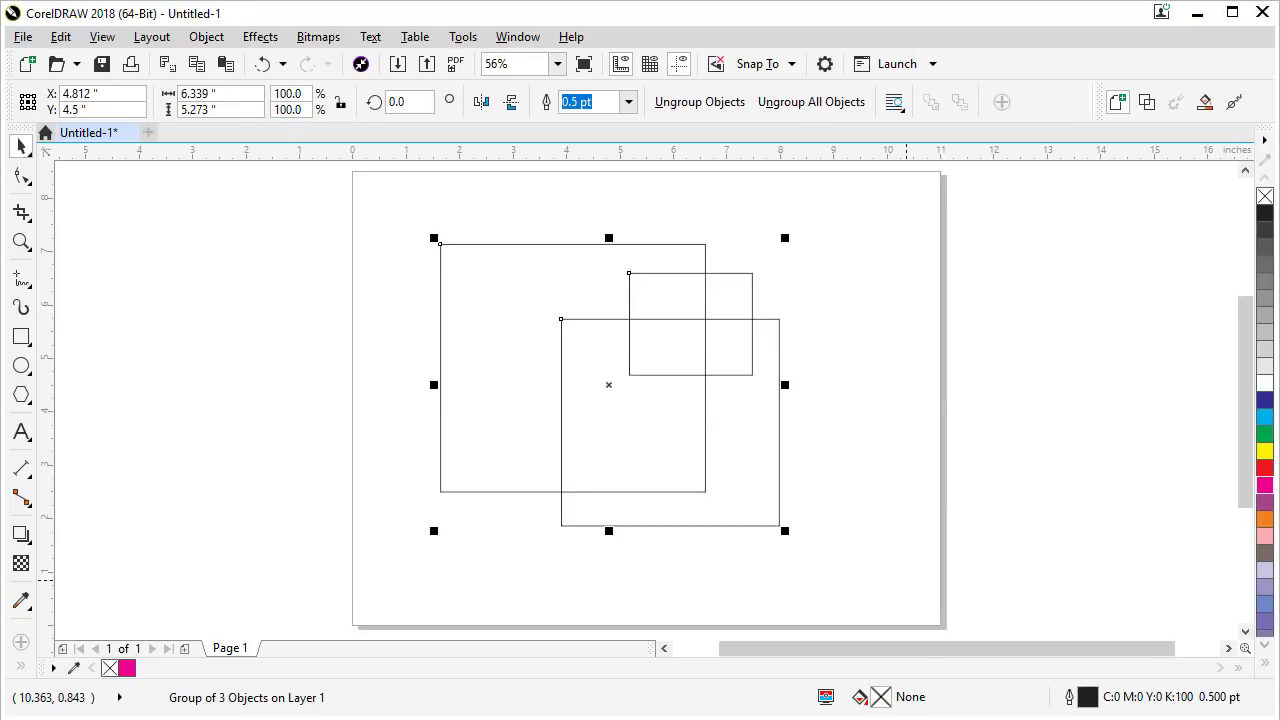
pyautogui.click(973, 510)
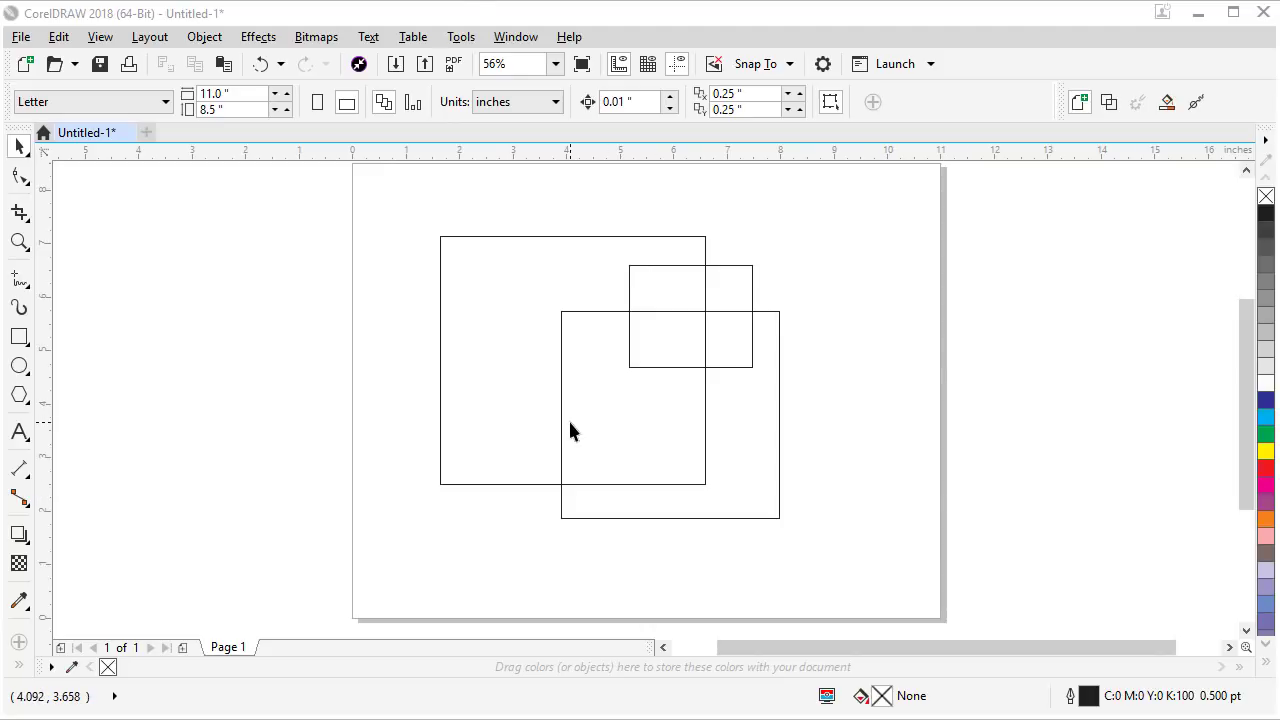
# - Show the Context Menu Bar from the command bars list in the customization options
pyautogui.click(460, 37)
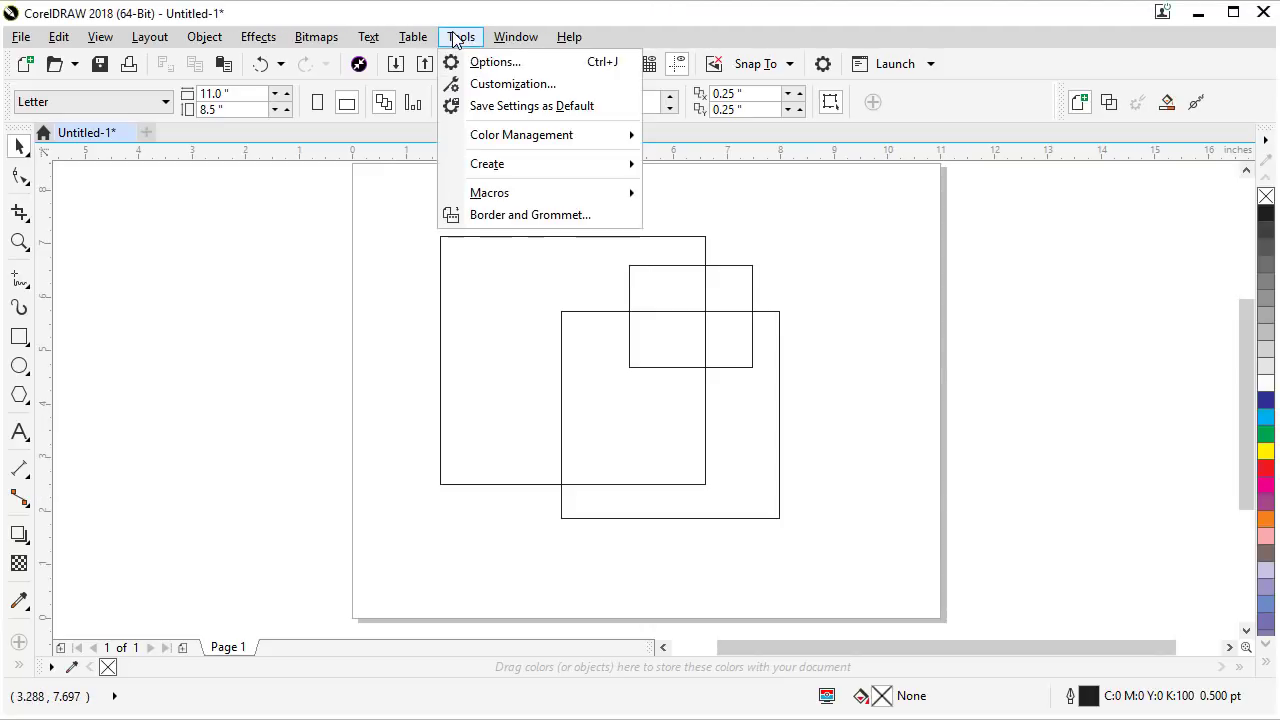
pyautogui.click(488, 86)
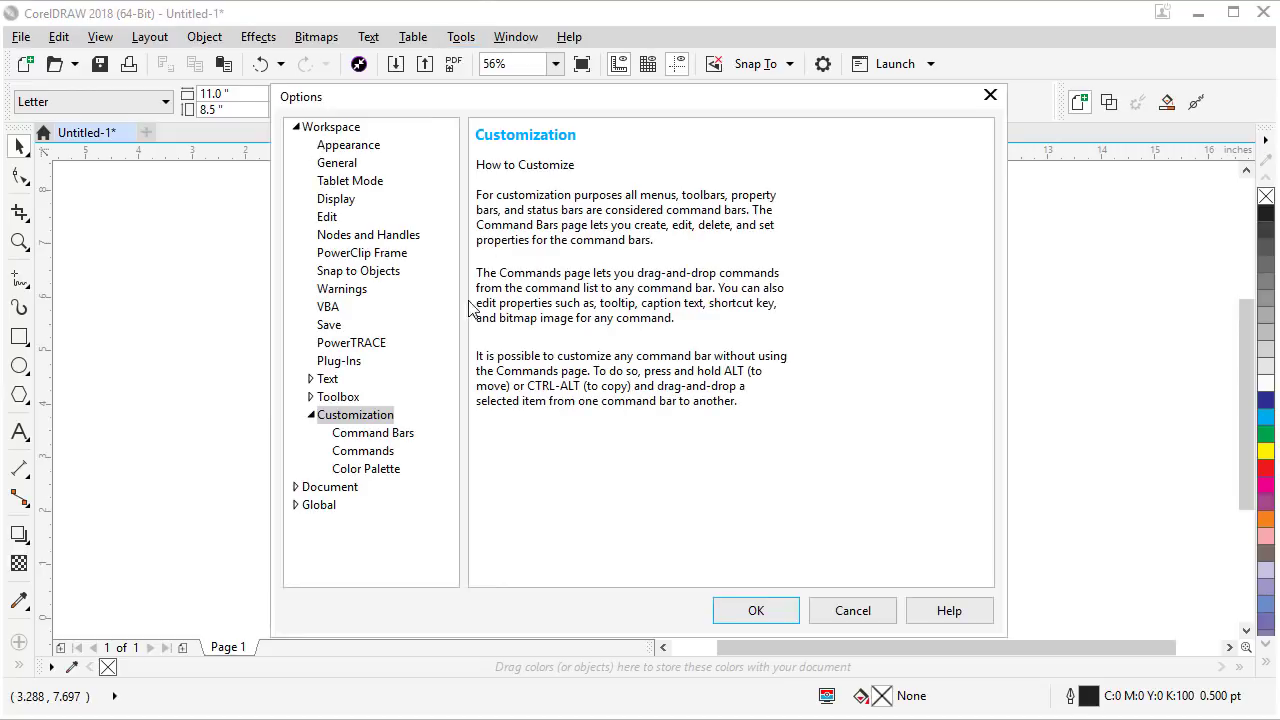
pyautogui.click(362, 433)
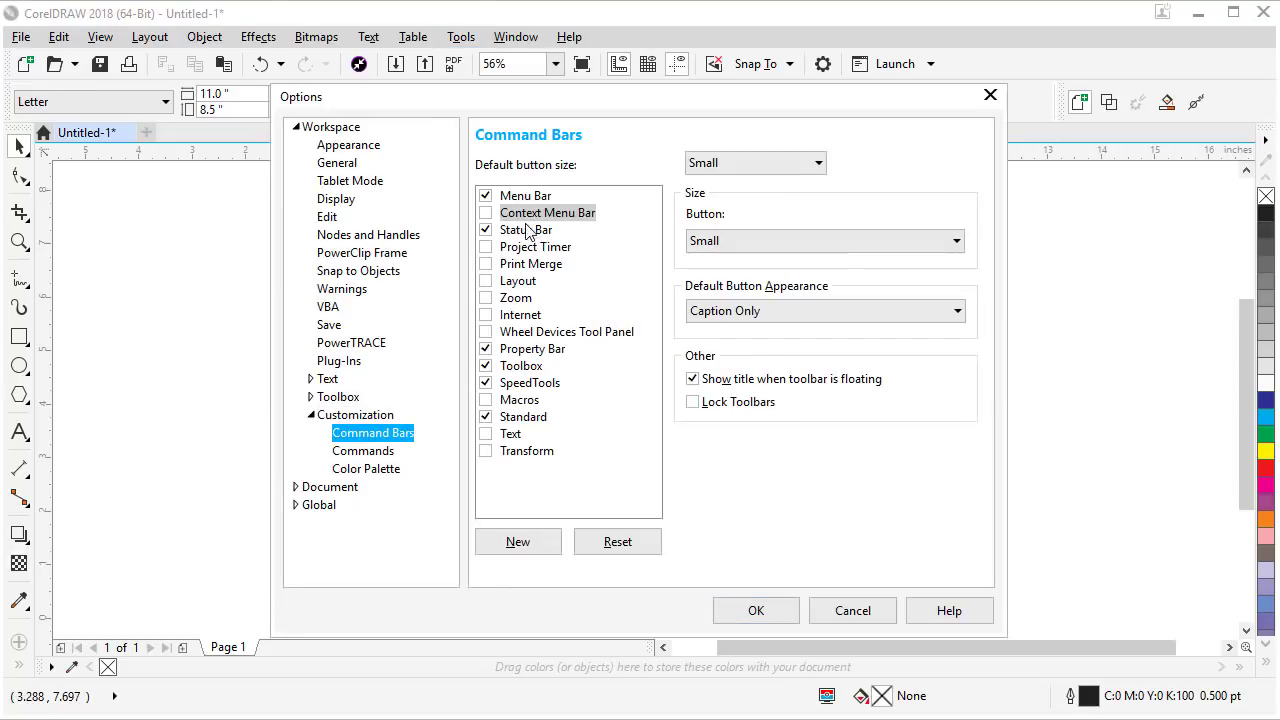
pyautogui.click(485, 226)
pyautogui.click(486, 214)
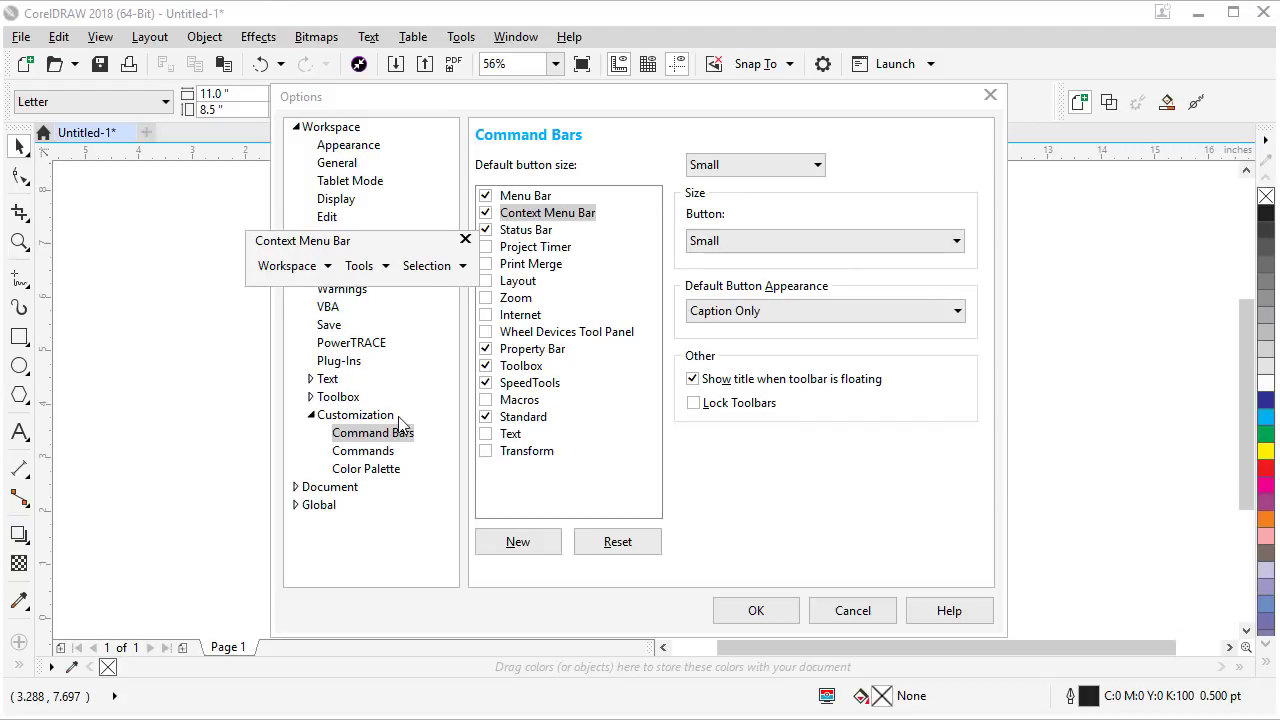
# - Add the Edit Text command from the Text commands to the top of the Artistic Text Selected context menu
pyautogui.click(367, 456)
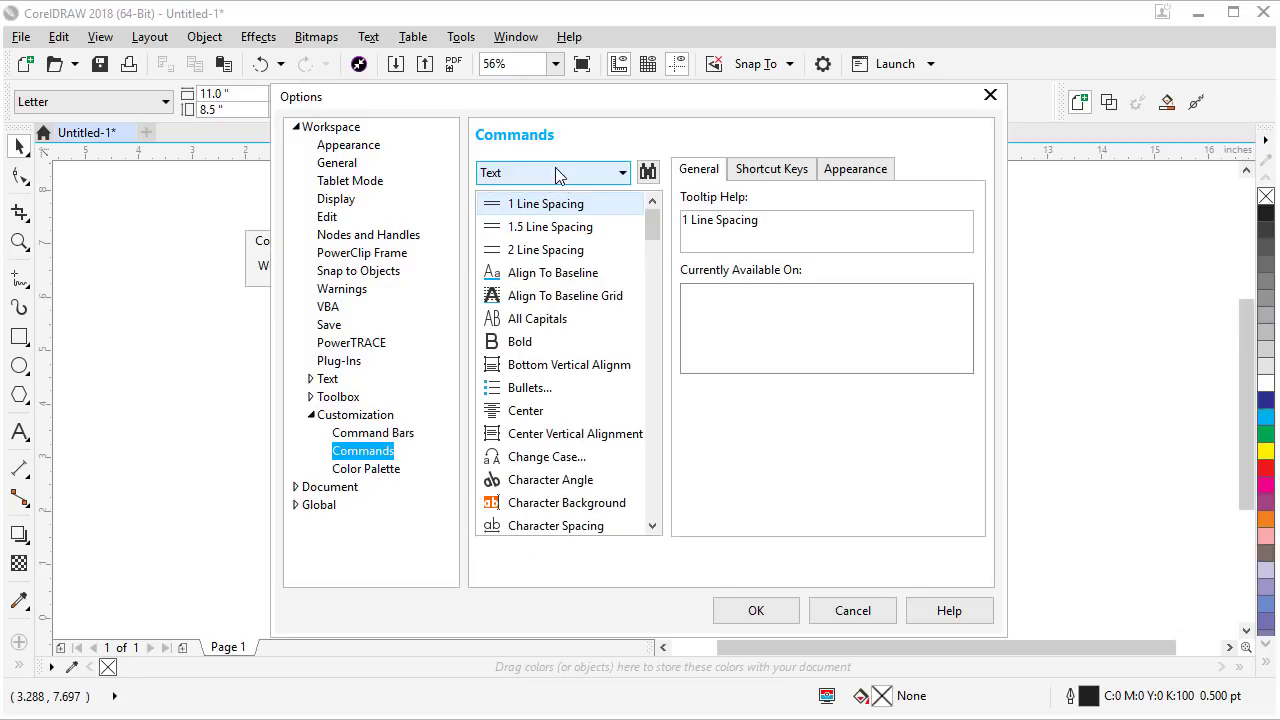
pyautogui.click(556, 174)
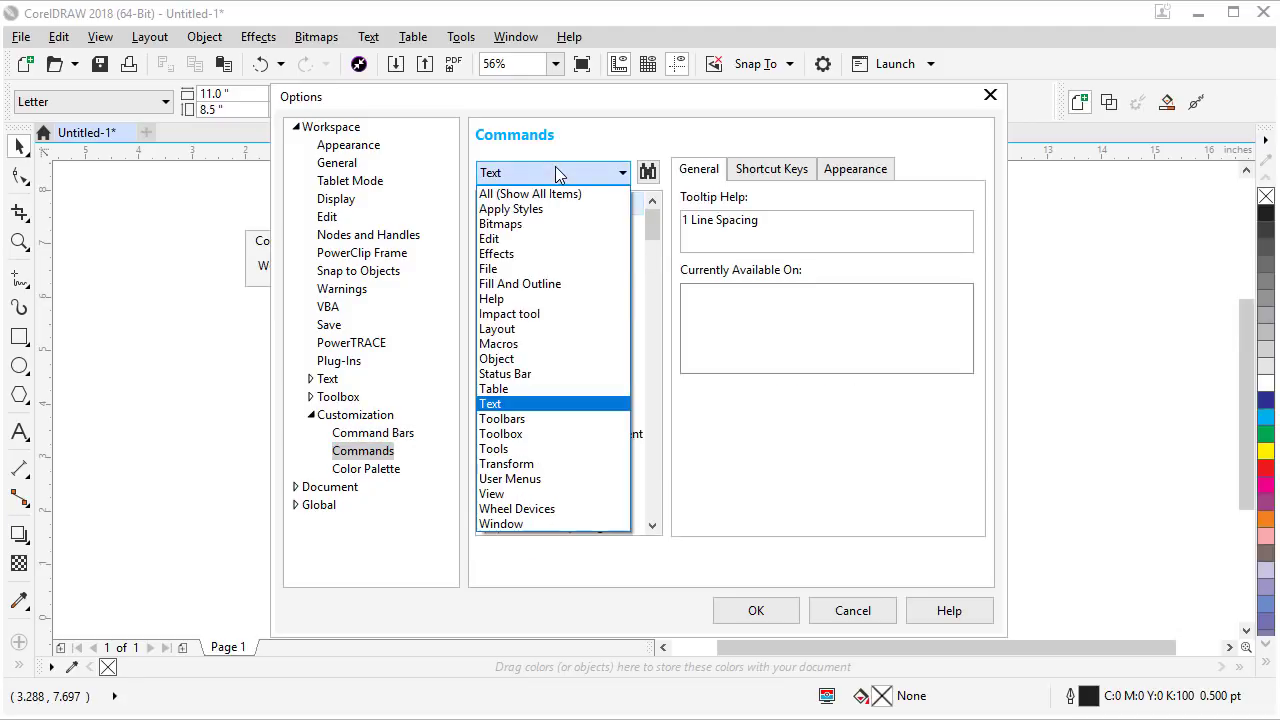
pyautogui.click(509, 405)
pyautogui.moveTo(655, 230); pyautogui.dragTo(666, 274)
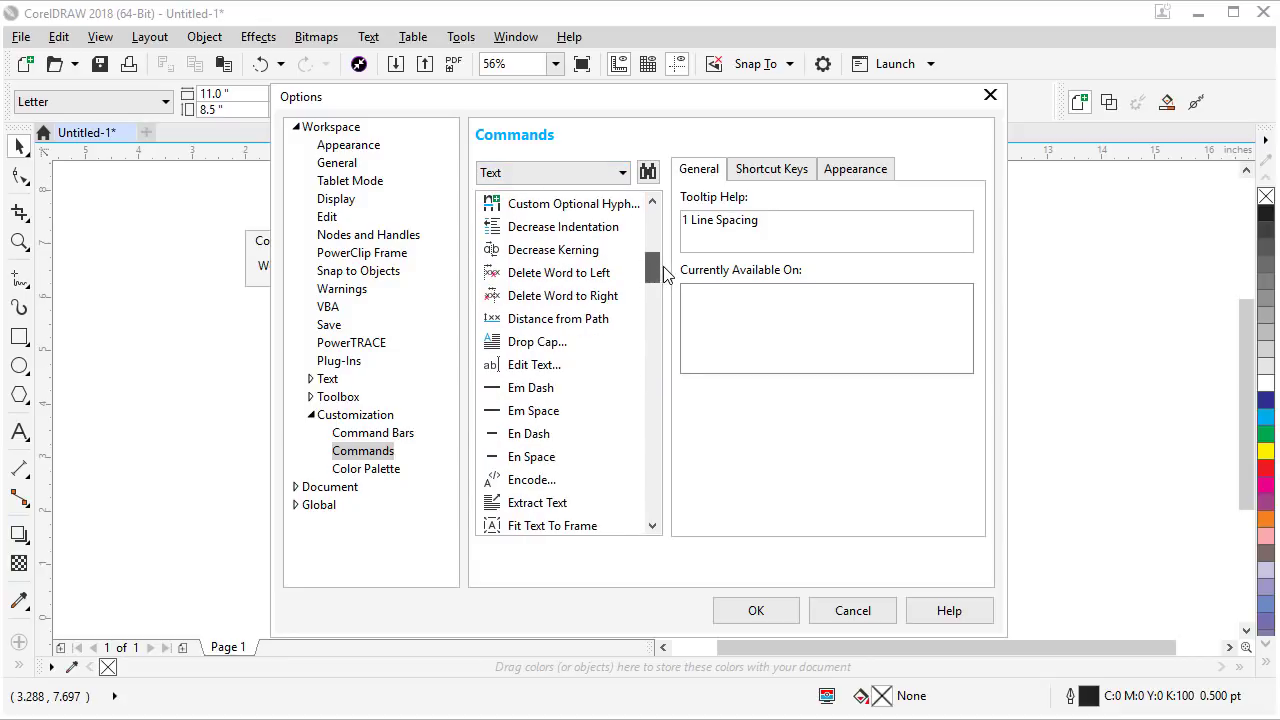
pyautogui.click(508, 367)
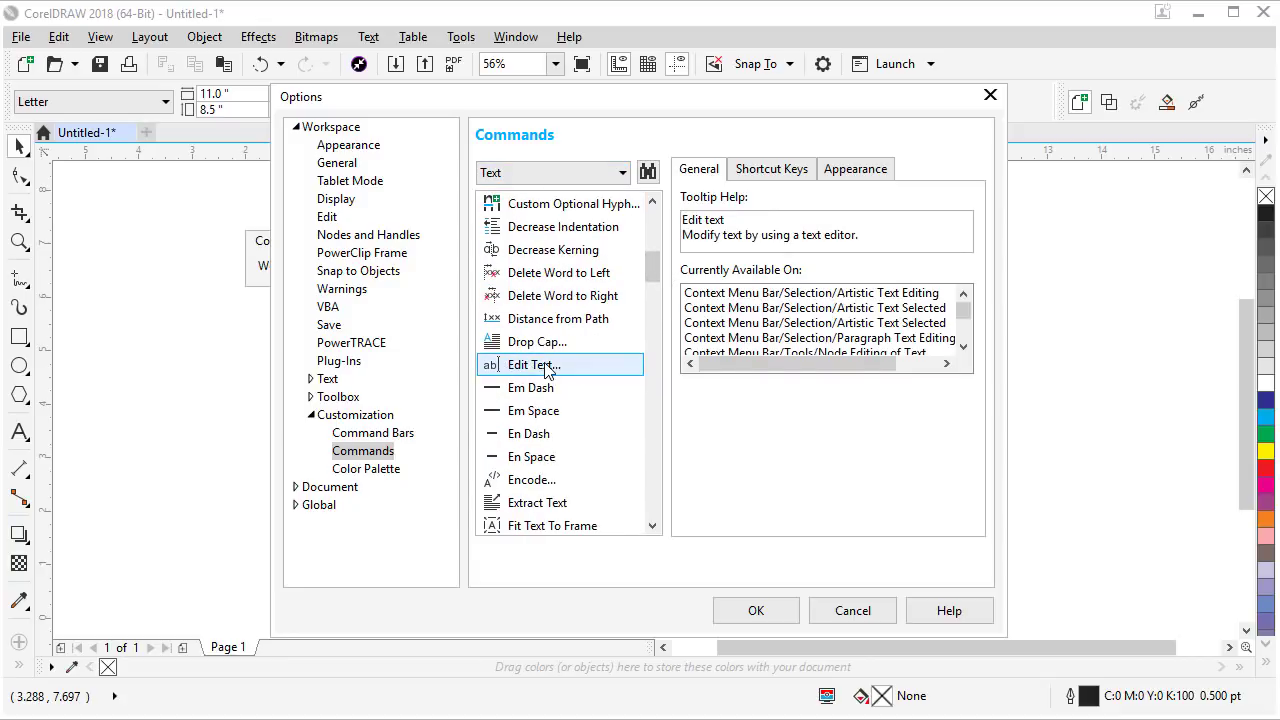
pyautogui.moveTo(530, 372)
pyautogui.mouseDown()
pyautogui.moveTo(348, 336)
pyautogui.moveTo(262, 268)
pyautogui.moveTo(448, 268)
pyautogui.moveTo(450, 390)
pyautogui.moveTo(649, 386)
pyautogui.moveTo(680, 678)
pyautogui.moveTo(712, 455)
pyautogui.moveTo(714, 640)
pyautogui.moveTo(718, 410)
pyautogui.moveTo(714, 545)
pyautogui.moveTo(691, 382)
pyautogui.moveTo(645, 382)
pyautogui.moveTo(705, 382)
pyautogui.mouseUp()
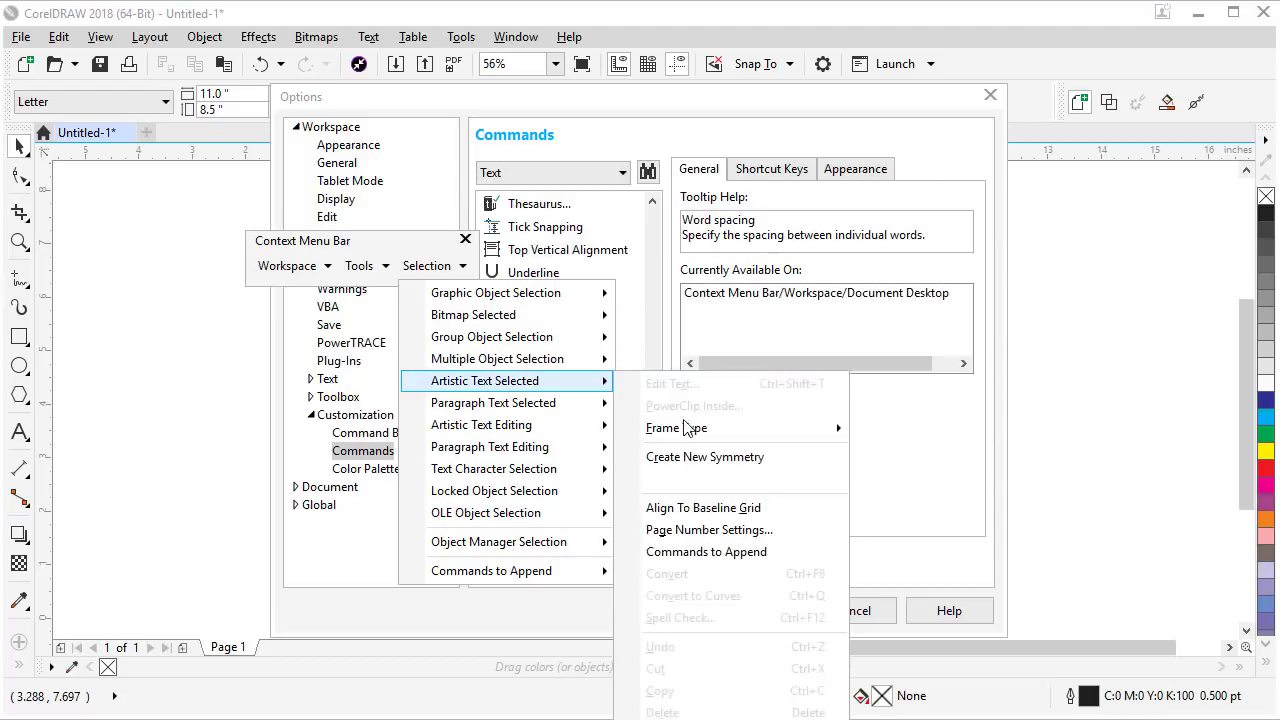
pyautogui.click(908, 463)
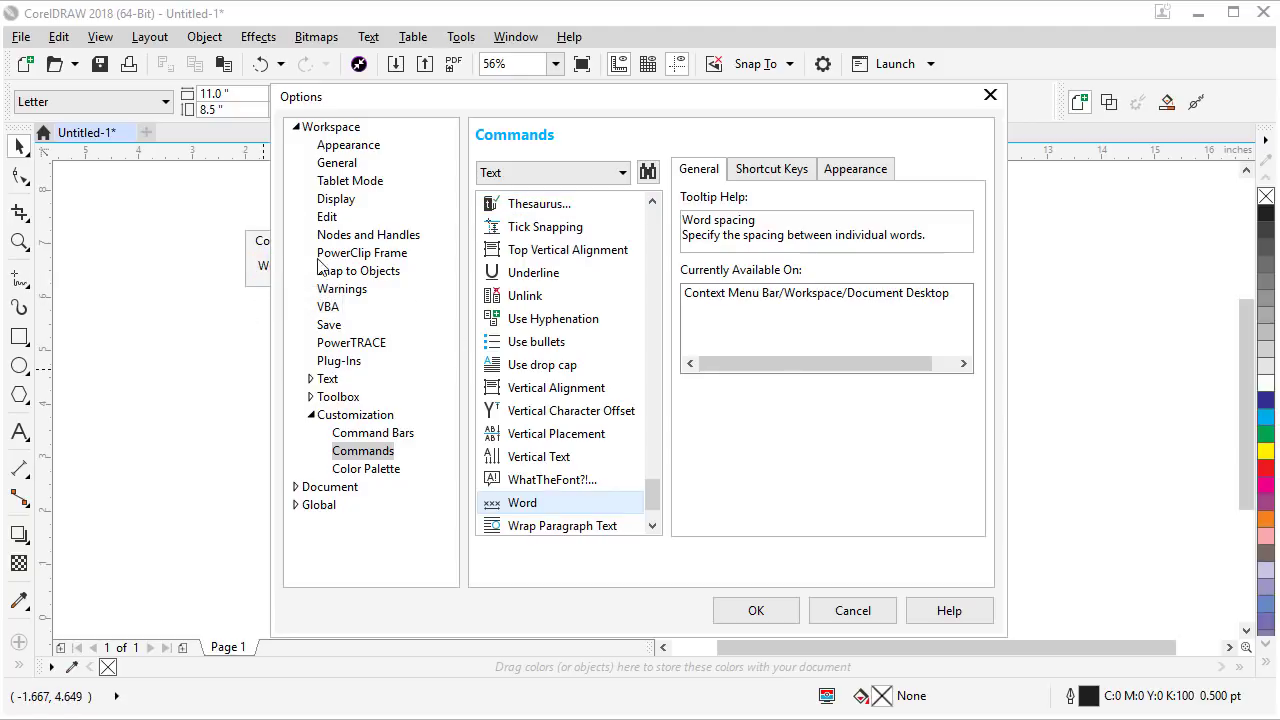
# - Find the Edit Text command by searching for "edit", add it to the top of the Page context menu, and apply the options
pyautogui.click(648, 172)
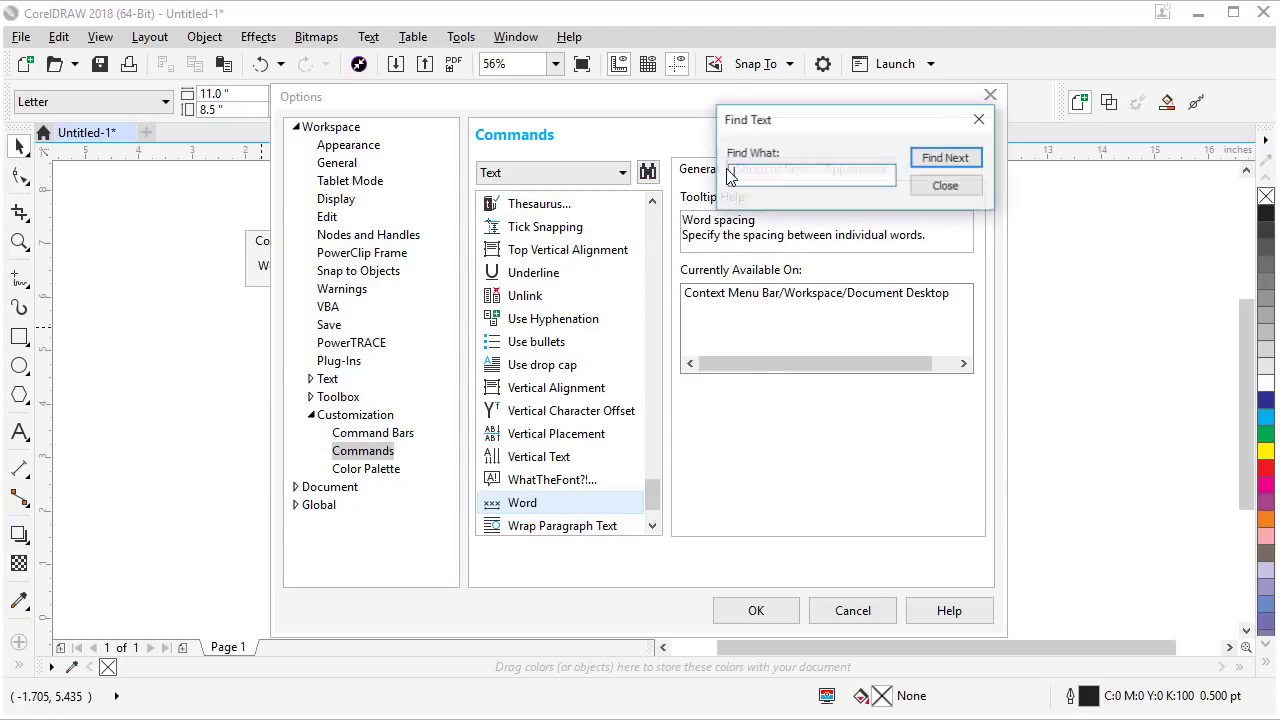
pyautogui.write('edit')
pyautogui.press('Return')
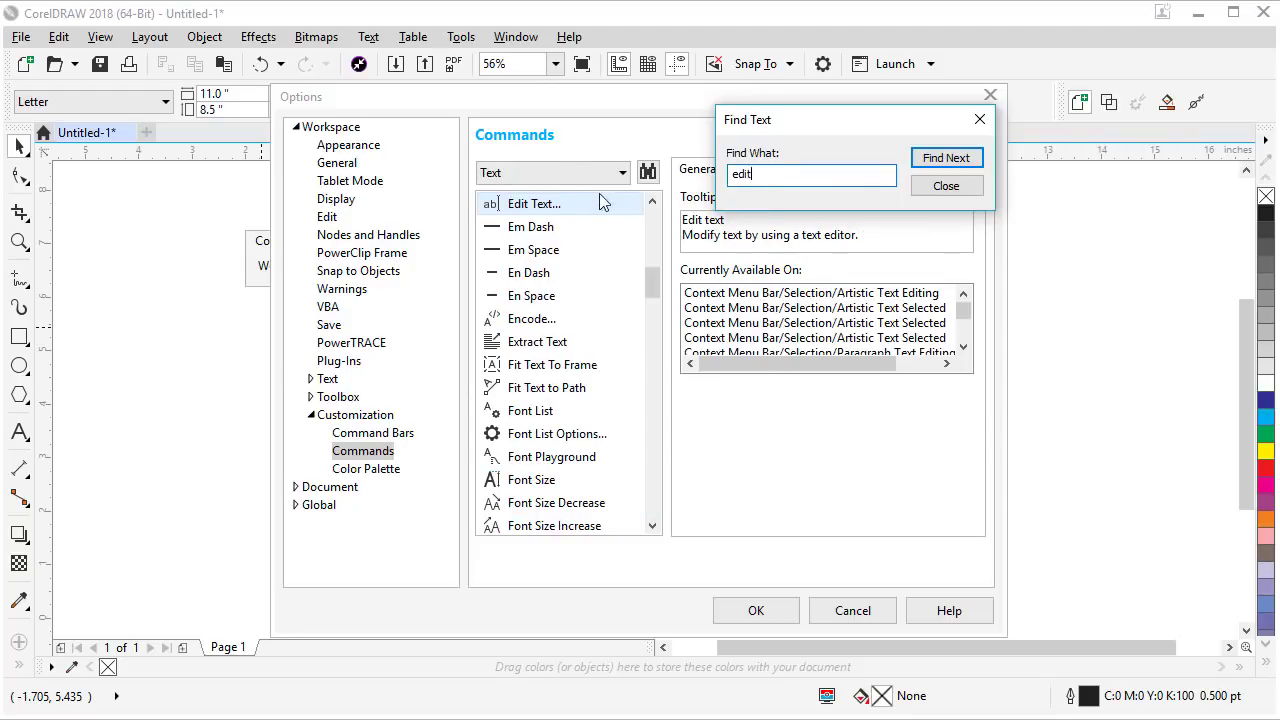
pyautogui.click(515, 207)
pyautogui.moveTo(515, 207); pyautogui.dragTo(498, 320)
pyautogui.moveTo(330, 340)
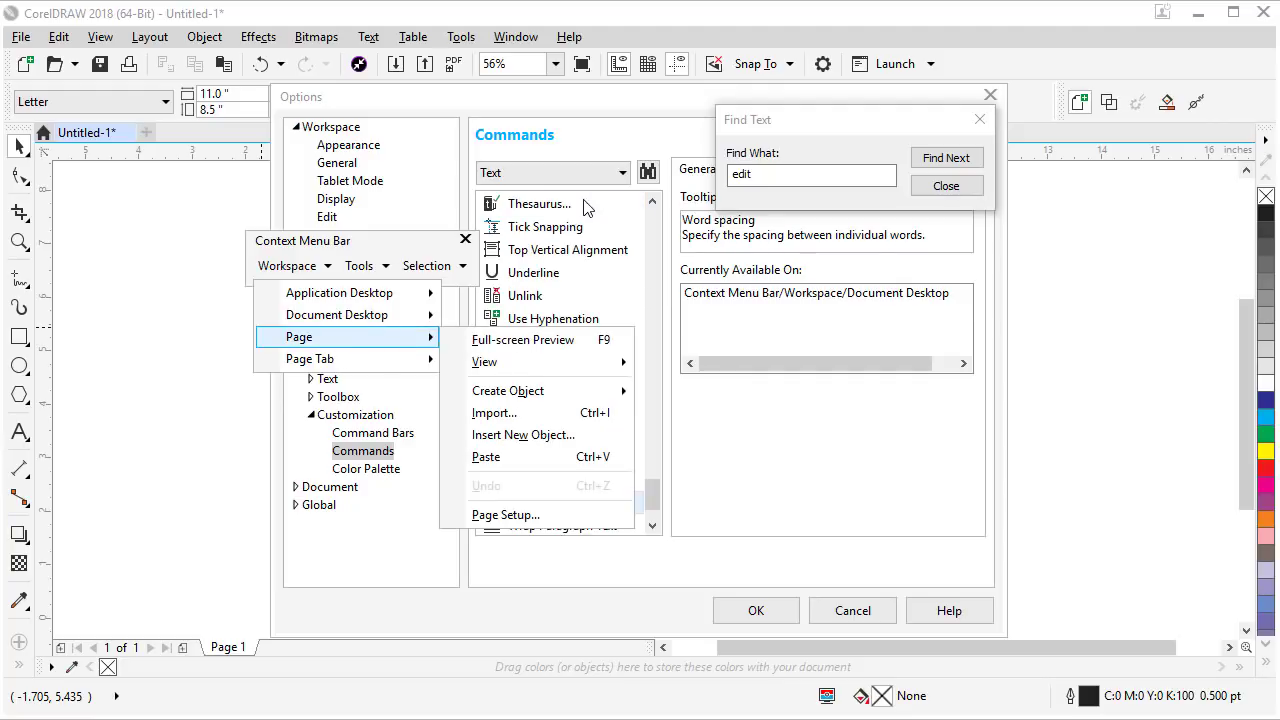
pyautogui.click(786, 171)
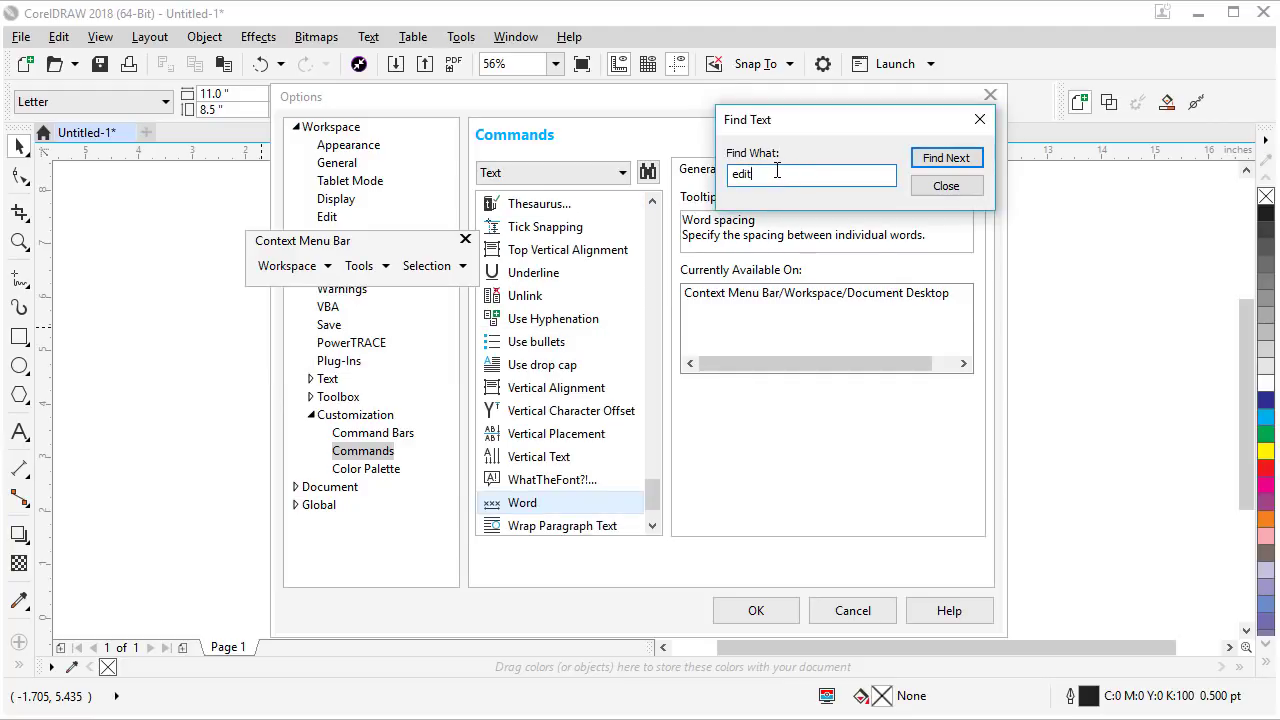
pyautogui.press('Return')
pyautogui.moveTo(490, 206); pyautogui.dragTo(497, 352)
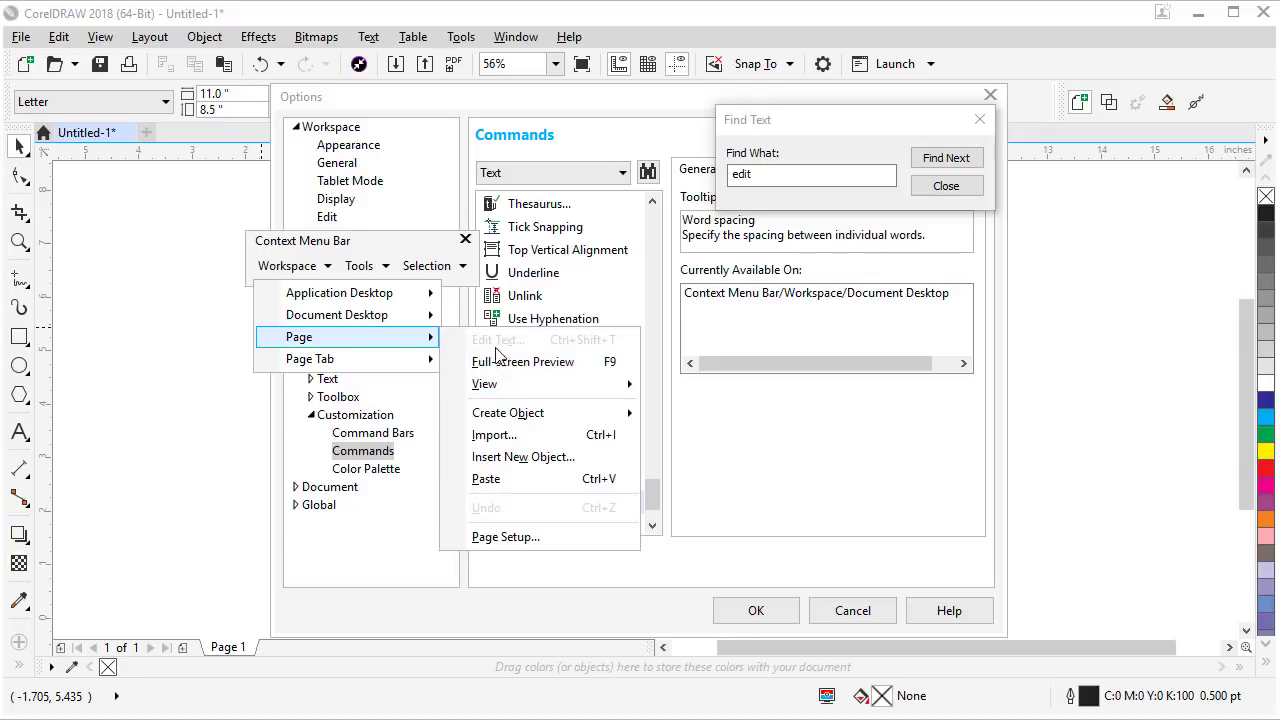
pyautogui.click(790, 487)
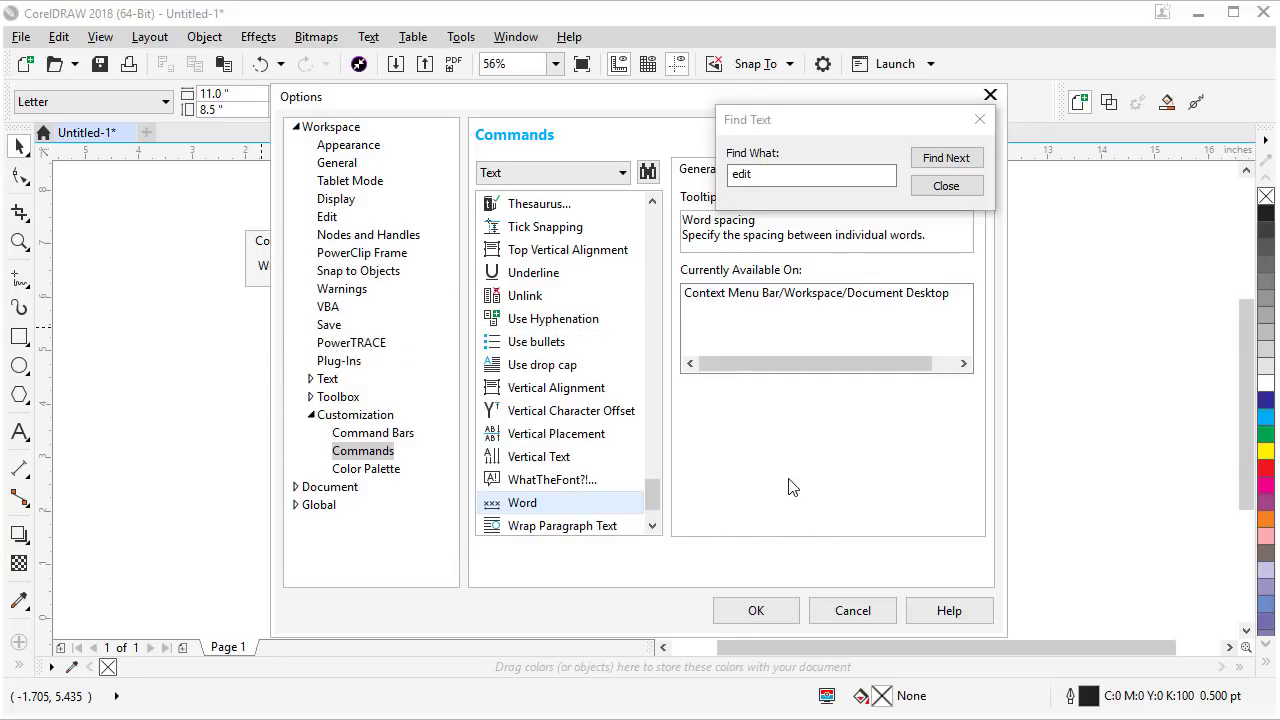
pyautogui.click(755, 611)
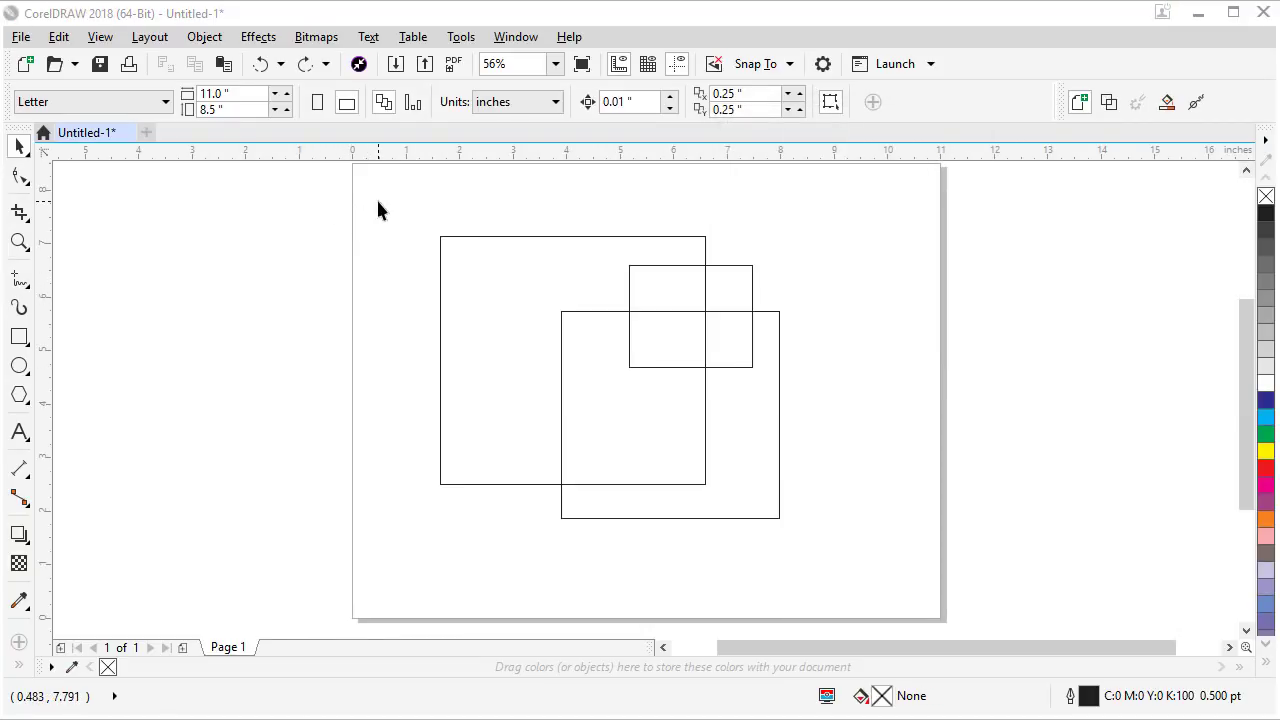
# - Delete the three rectangles and create the artistic text "HELLO WORLD" in the upper part of the page
pyautogui.moveTo(386, 201); pyautogui.dragTo(810, 562)
pyautogui.press('Delete')
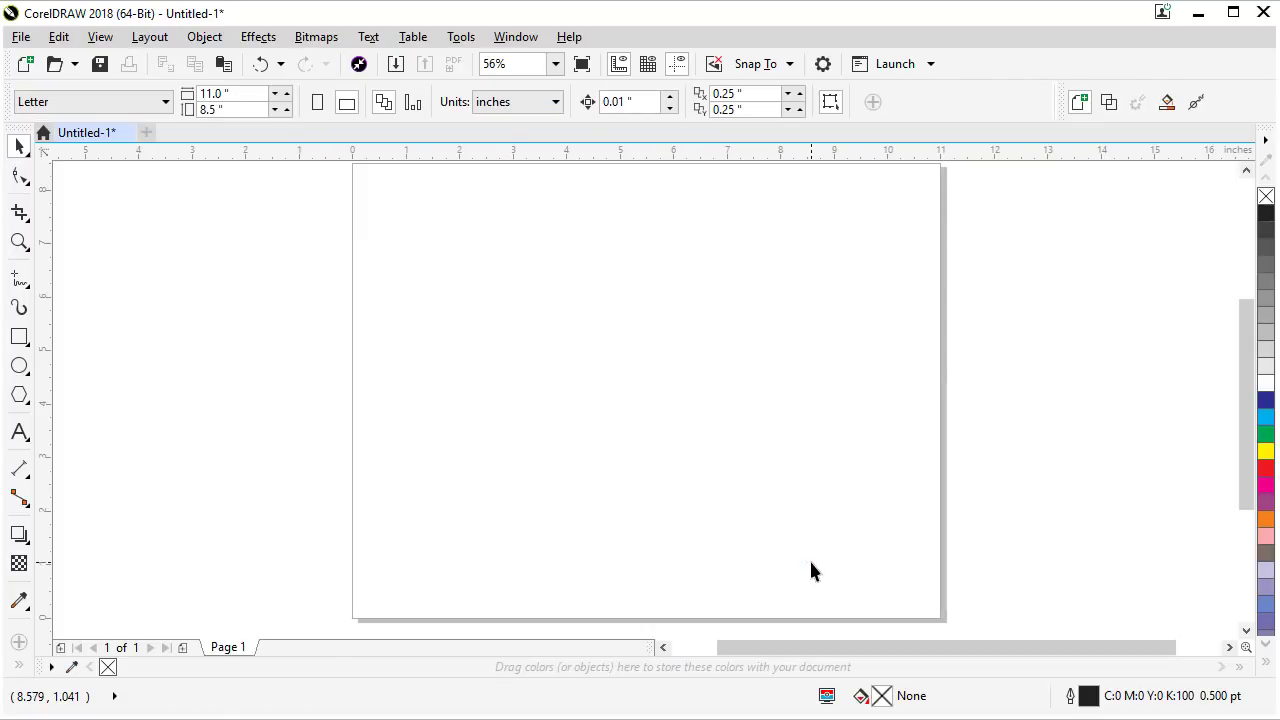
pyautogui.click(20, 432)
pyautogui.click(482, 292)
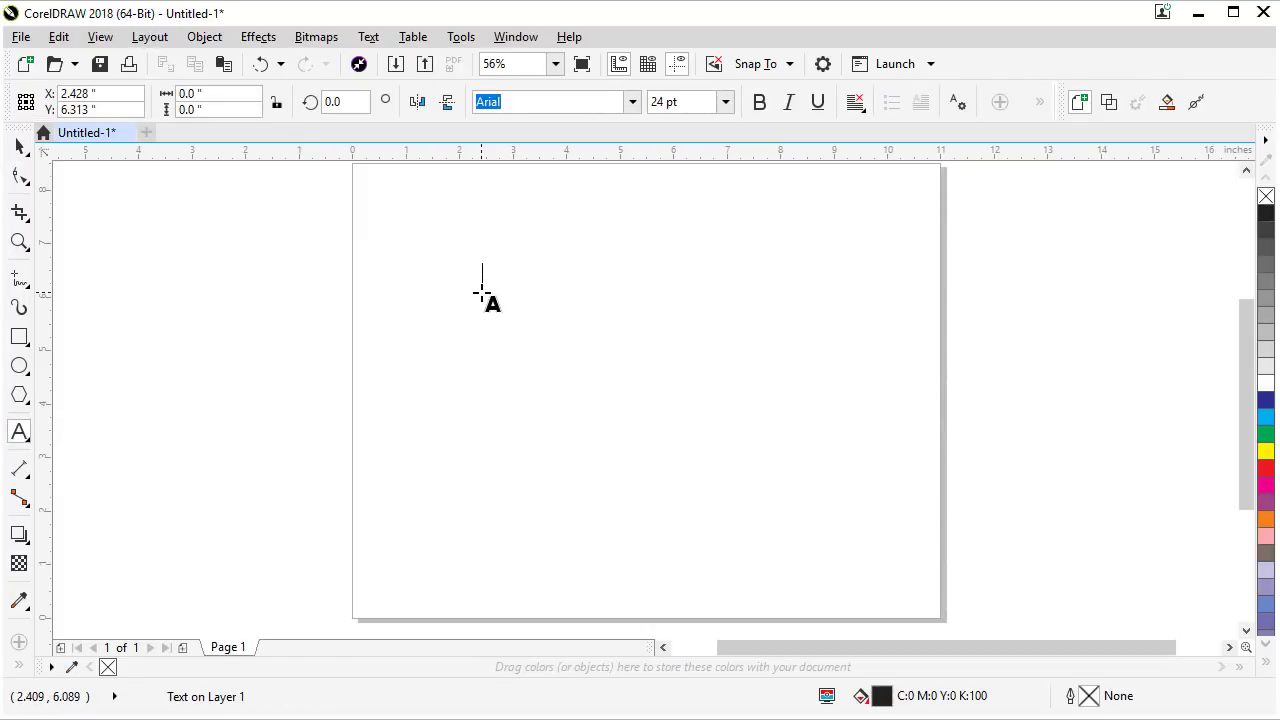
pyautogui.write('HELLOW')
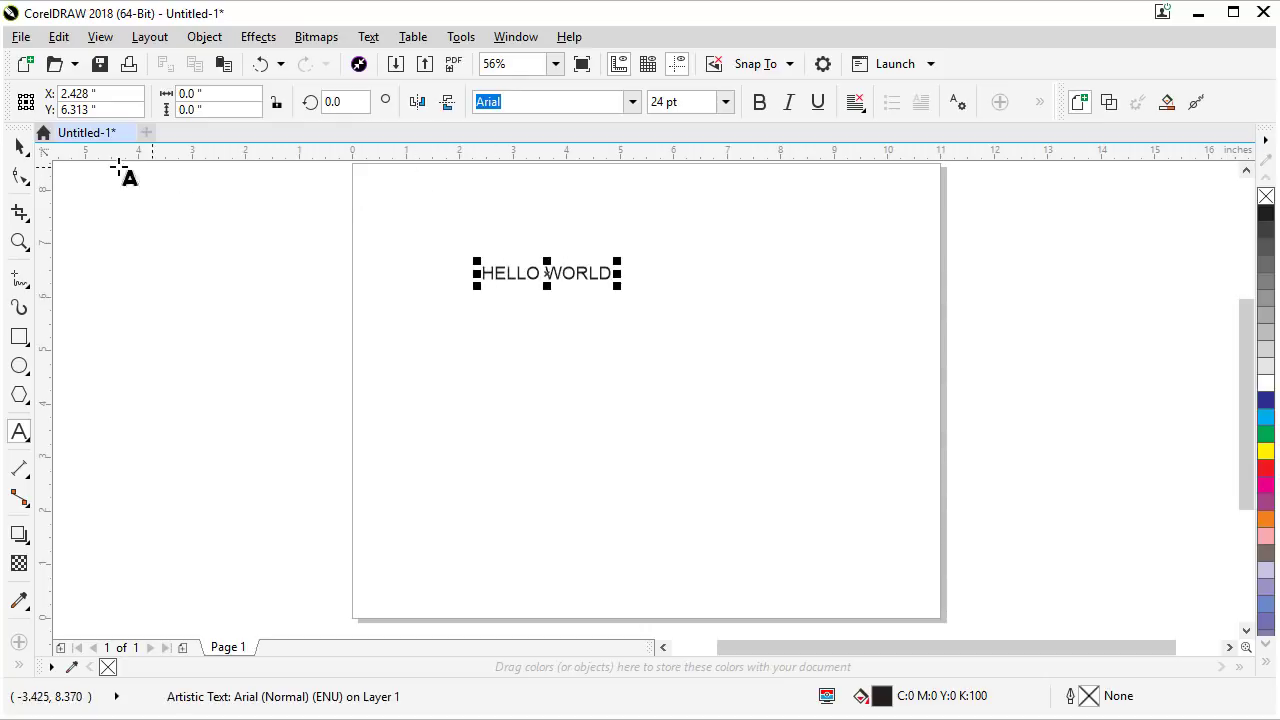
# - Enlarge the HELLO WORLD text to about 75 pt and move it to about X 4.57, Y 5.94 inches
pyautogui.click(19, 146)
pyautogui.moveTo(618, 287); pyautogui.dragTo(888, 316)
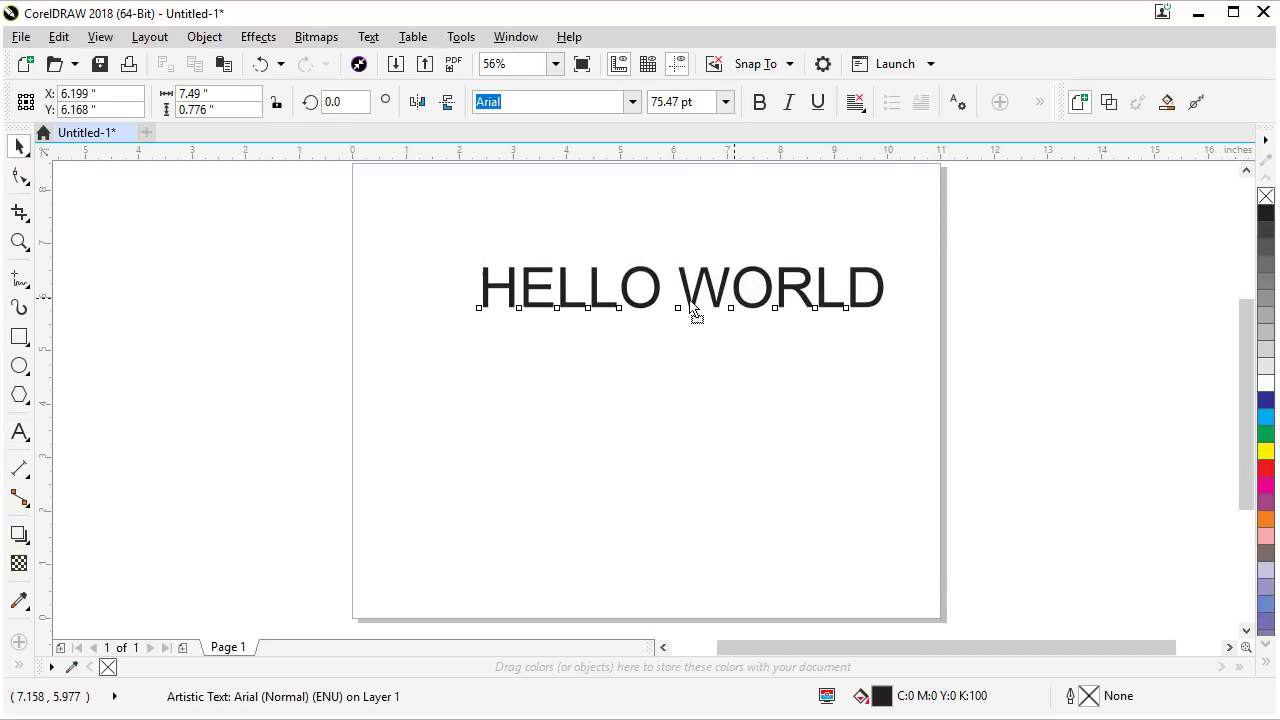
pyautogui.moveTo(723, 295); pyautogui.dragTo(652, 320)
pyautogui.click(583, 443)
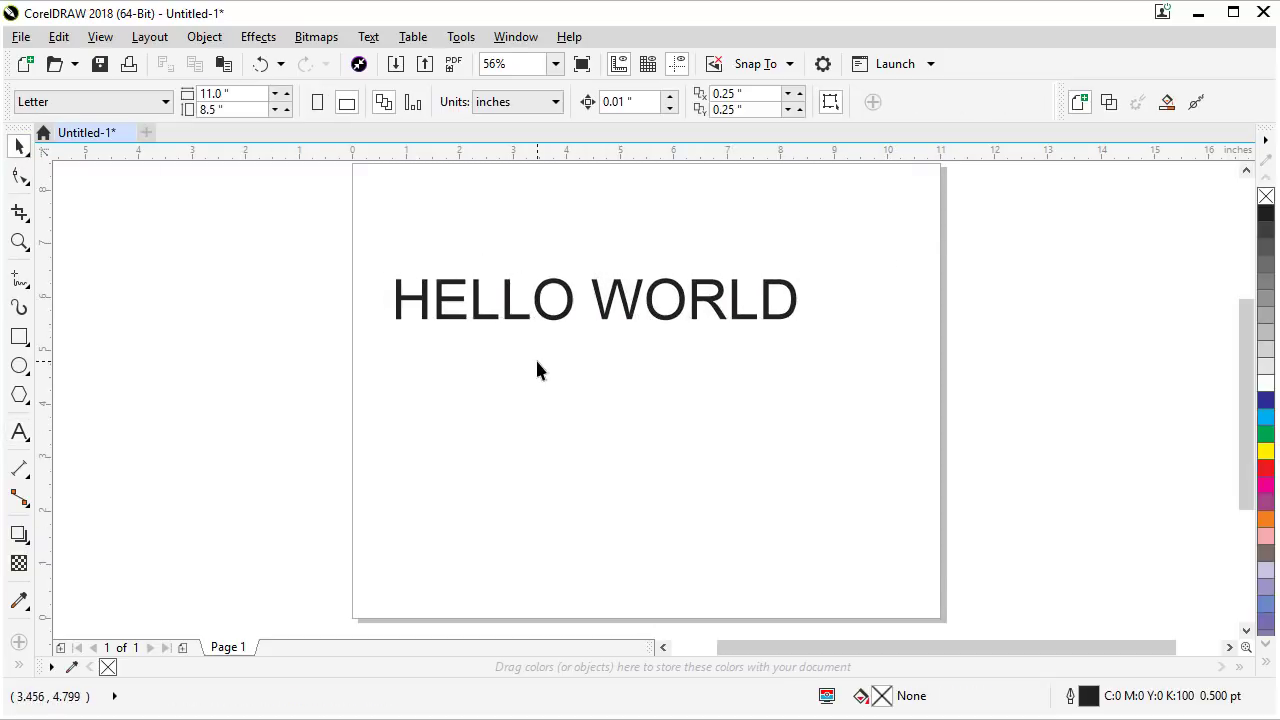
# - Add an exclamation mark to the end of HELLO WORLD using Edit Text from the text object's context menu
pyautogui.click(515, 316)
pyautogui.rightClick(510, 313)
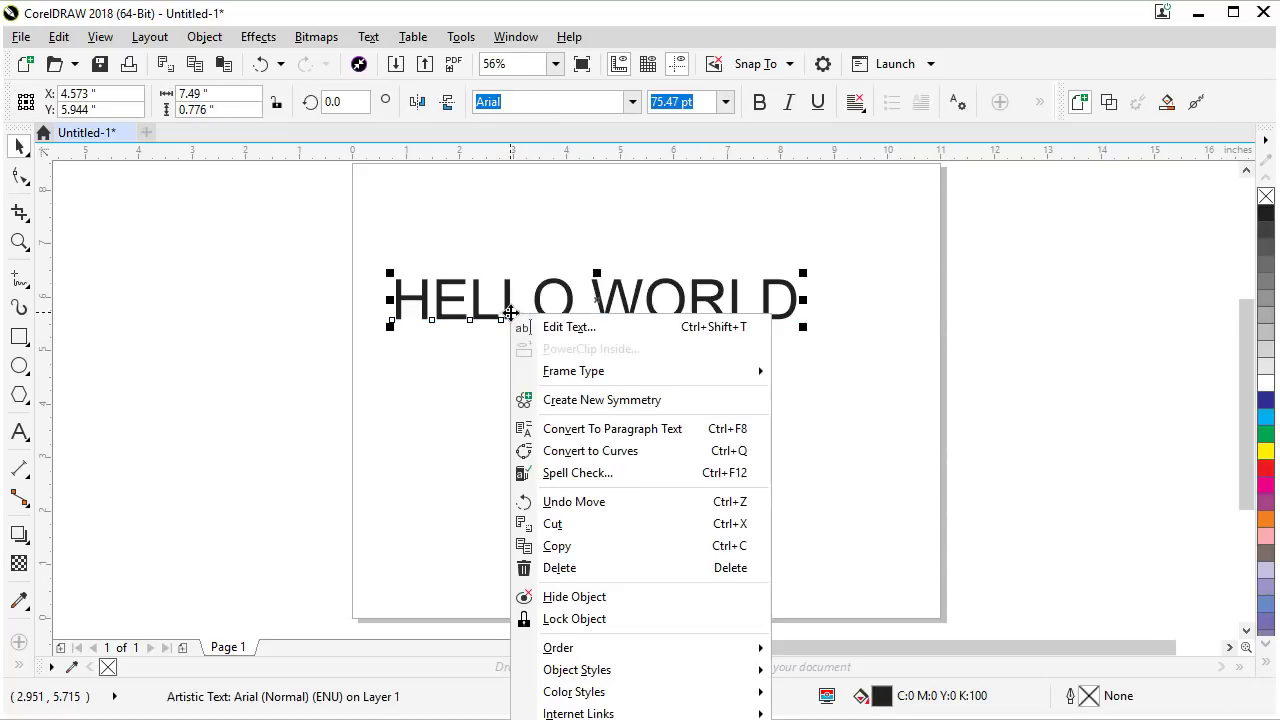
pyautogui.click(588, 331)
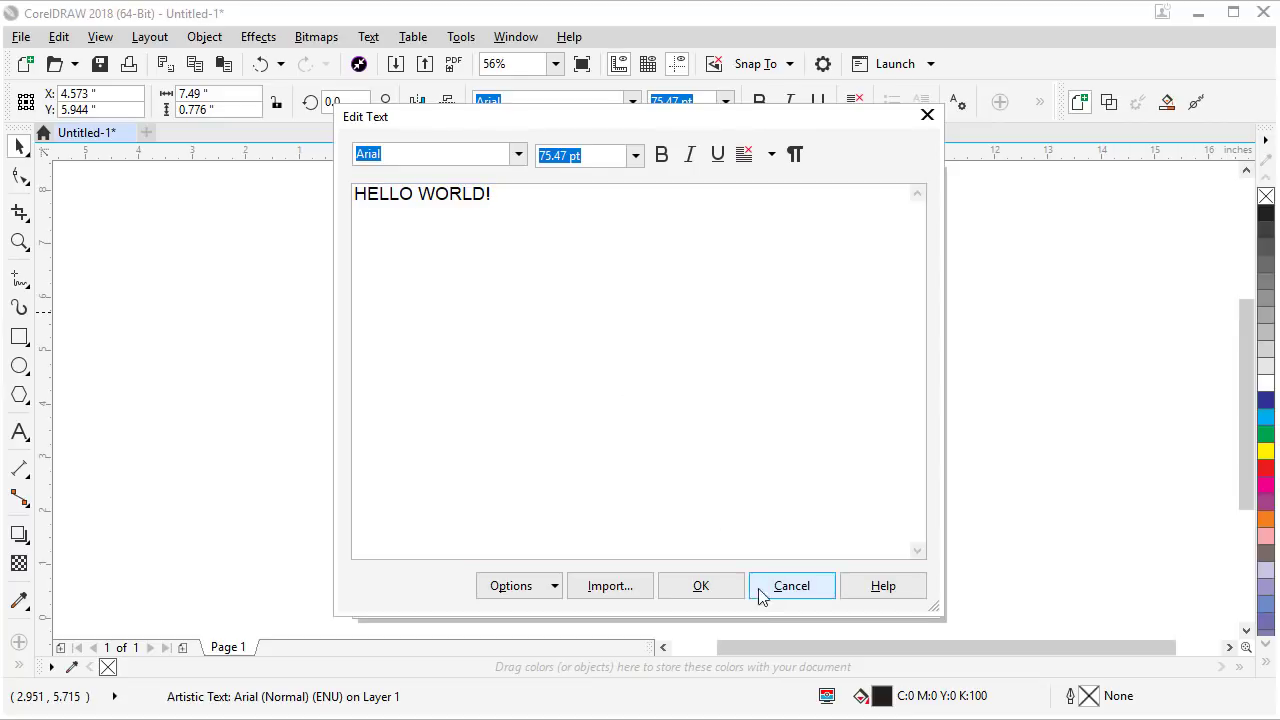
pyautogui.click(715, 590)
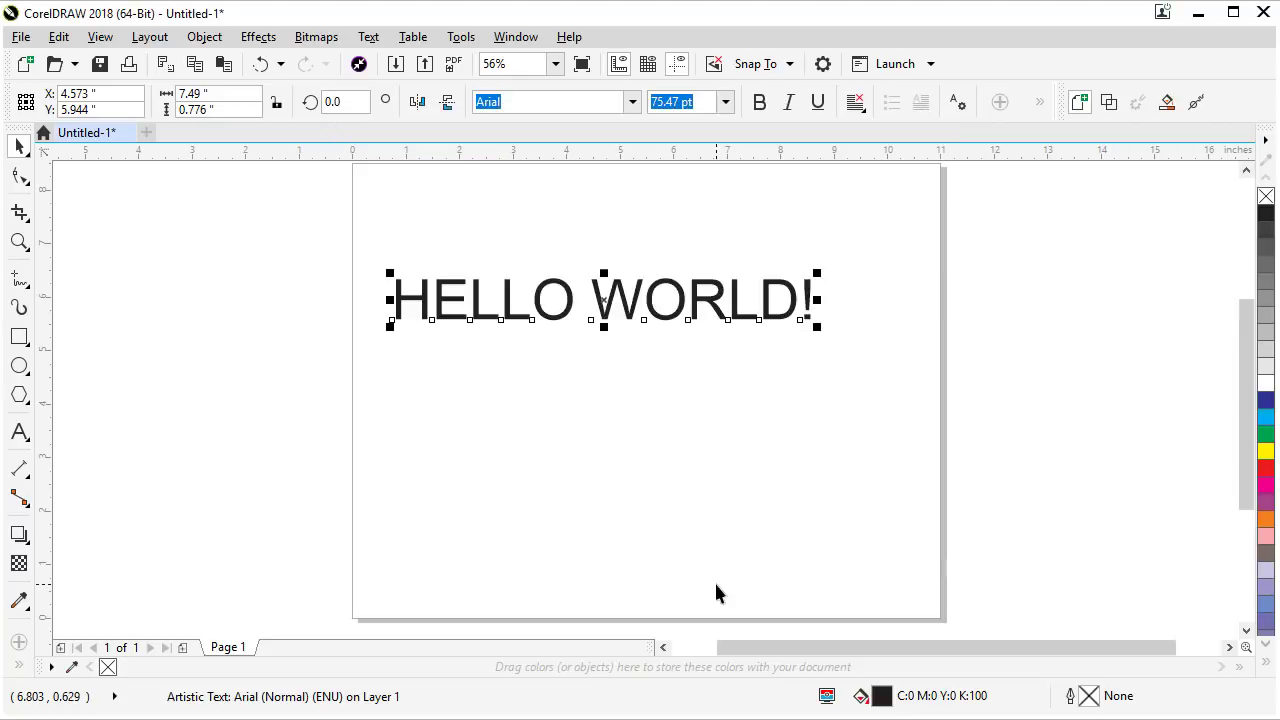
# - With the text selected, use Edit Text from the page's context menu to change it to "HELLO WORLD!!", and clear the selection
pyautogui.click(588, 408)
pyautogui.click(448, 320)
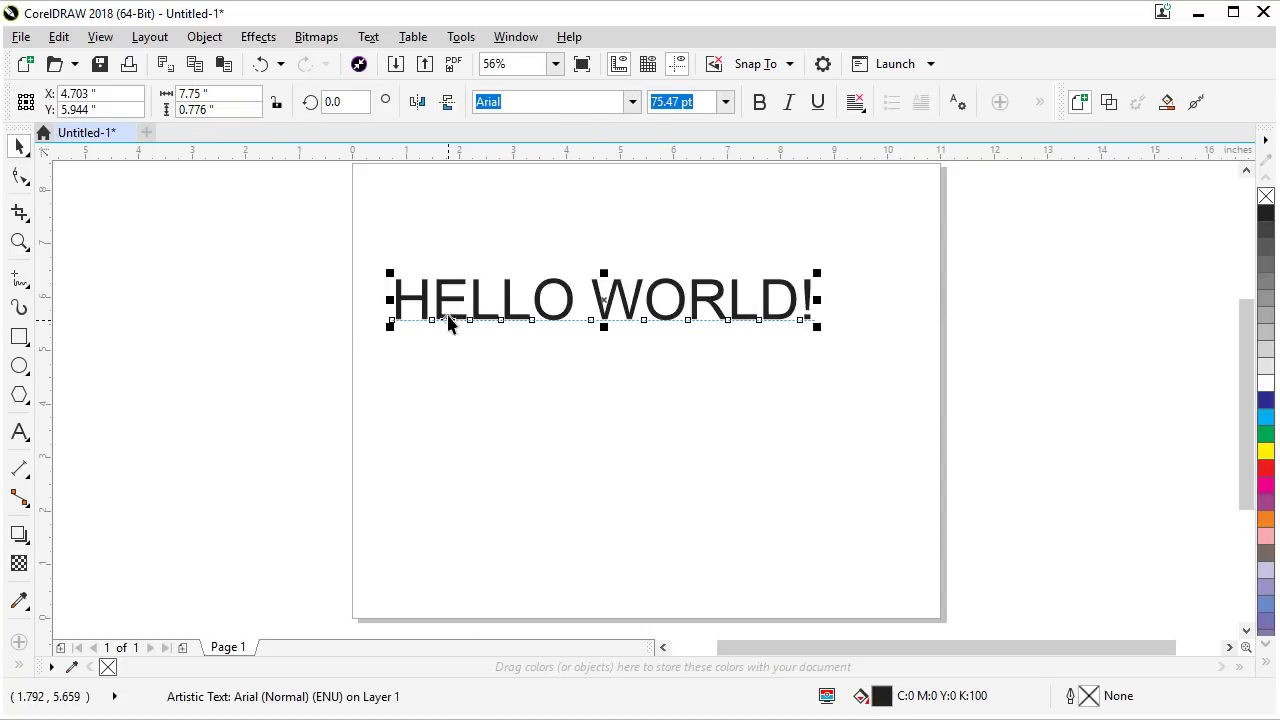
pyautogui.rightClick(247, 295)
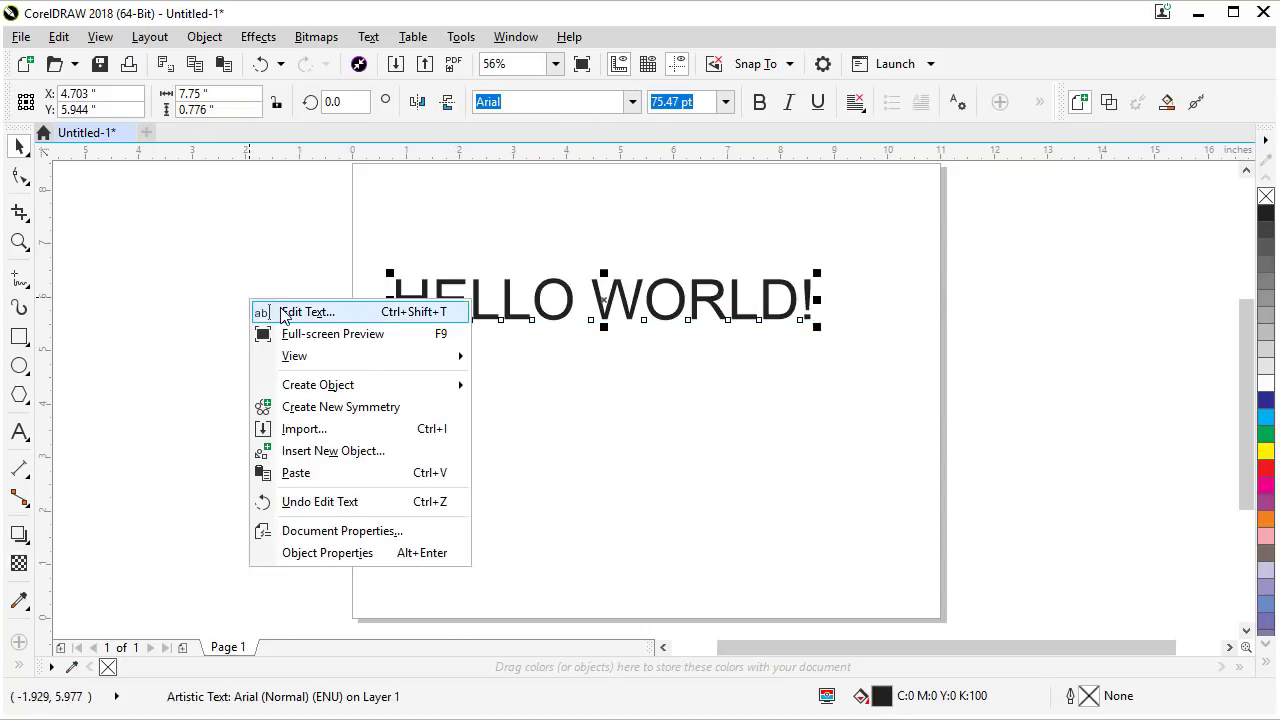
pyautogui.click(700, 489)
pyautogui.rightClick(621, 420)
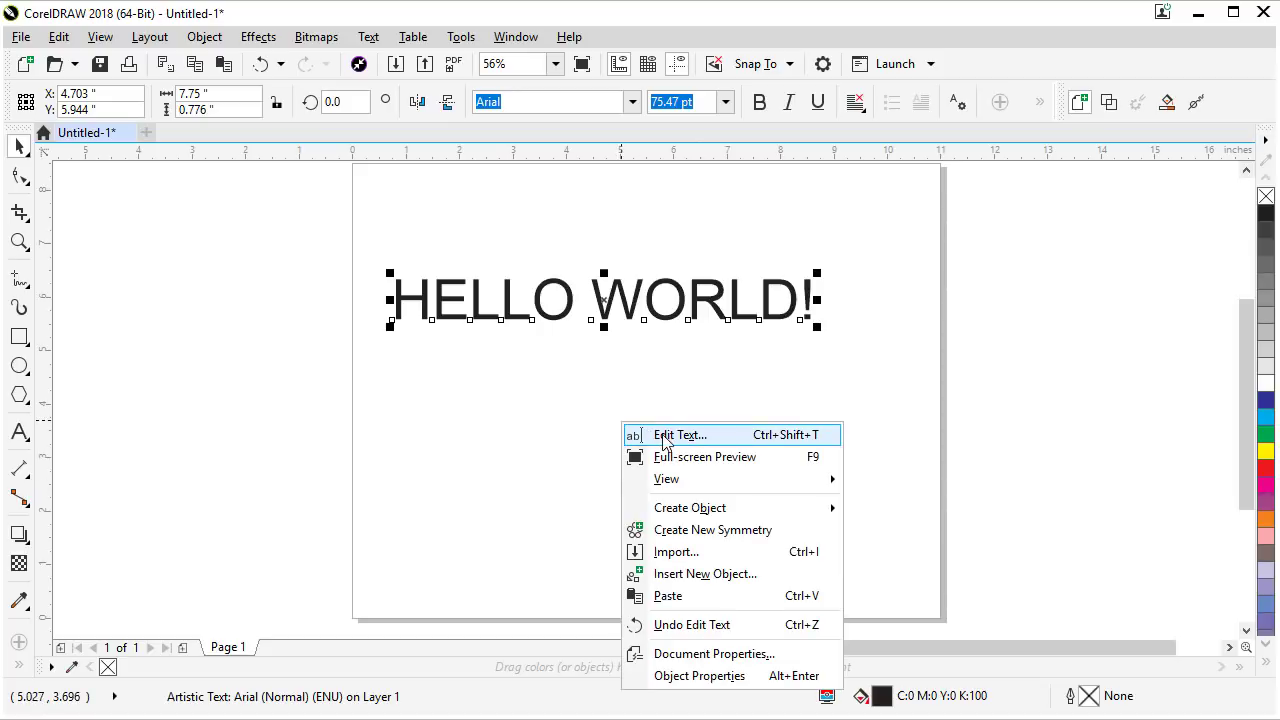
pyautogui.click(666, 437)
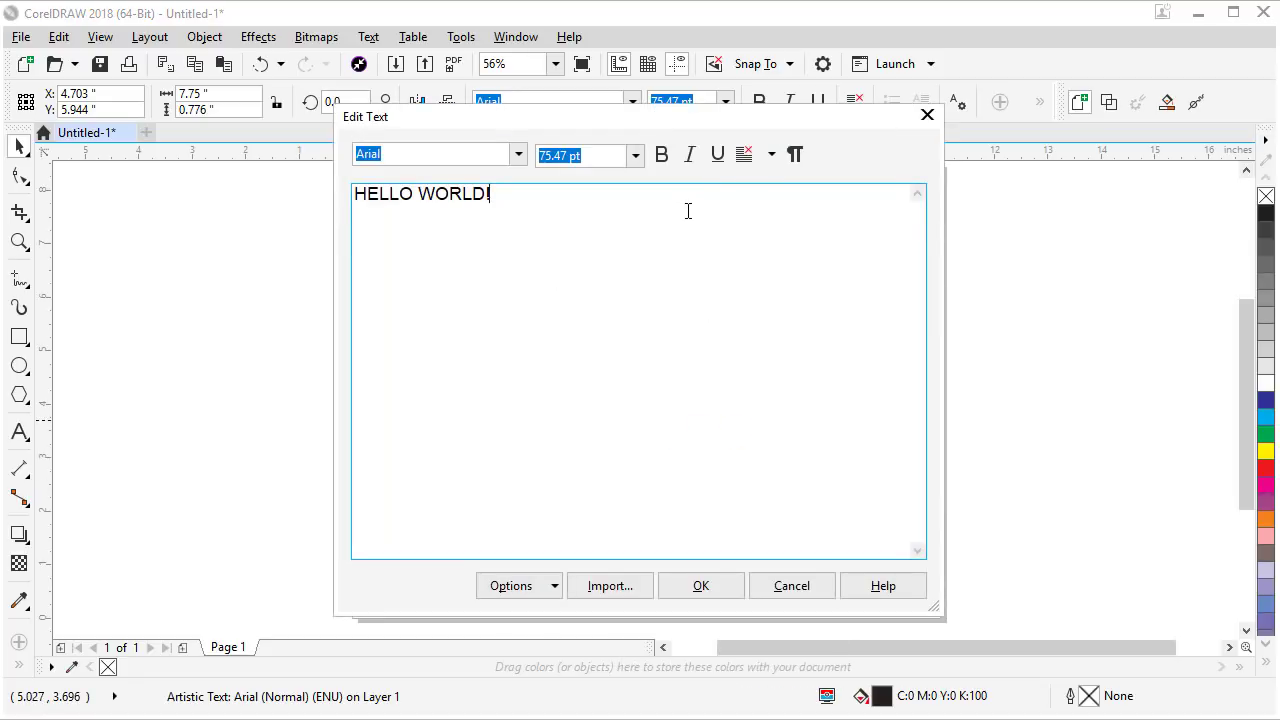
pyautogui.write('!')
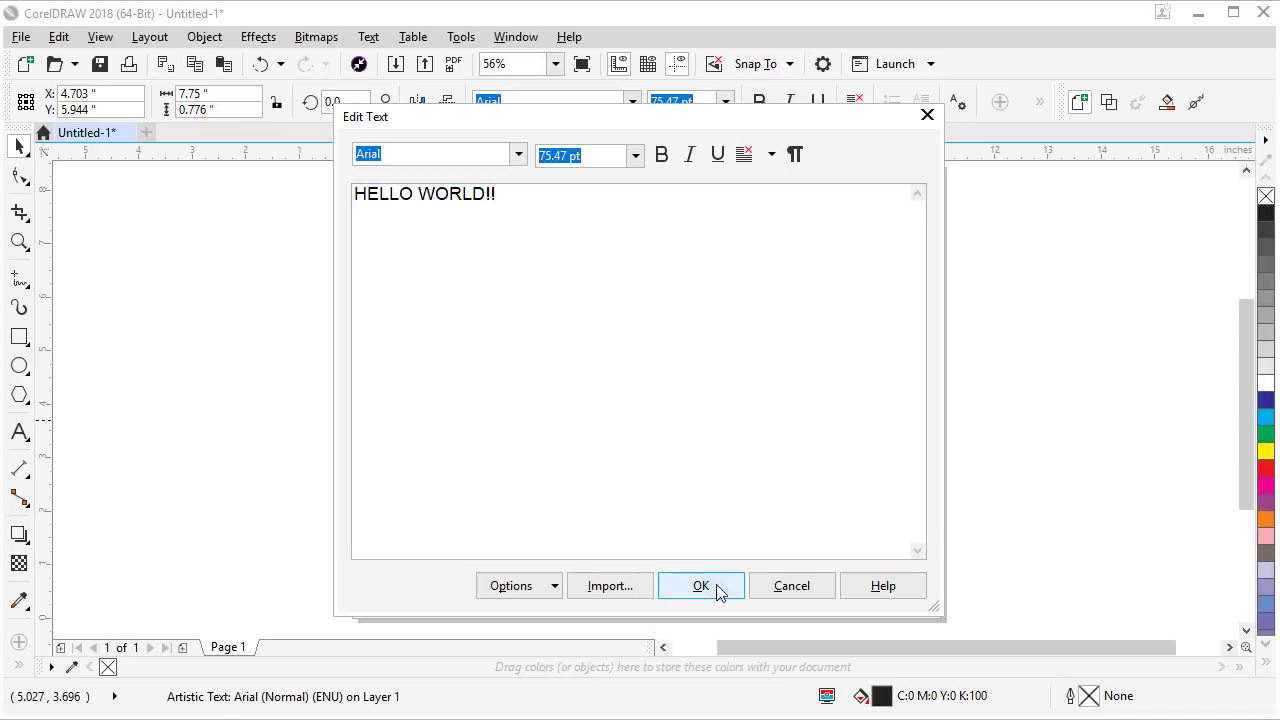
pyautogui.click(714, 587)
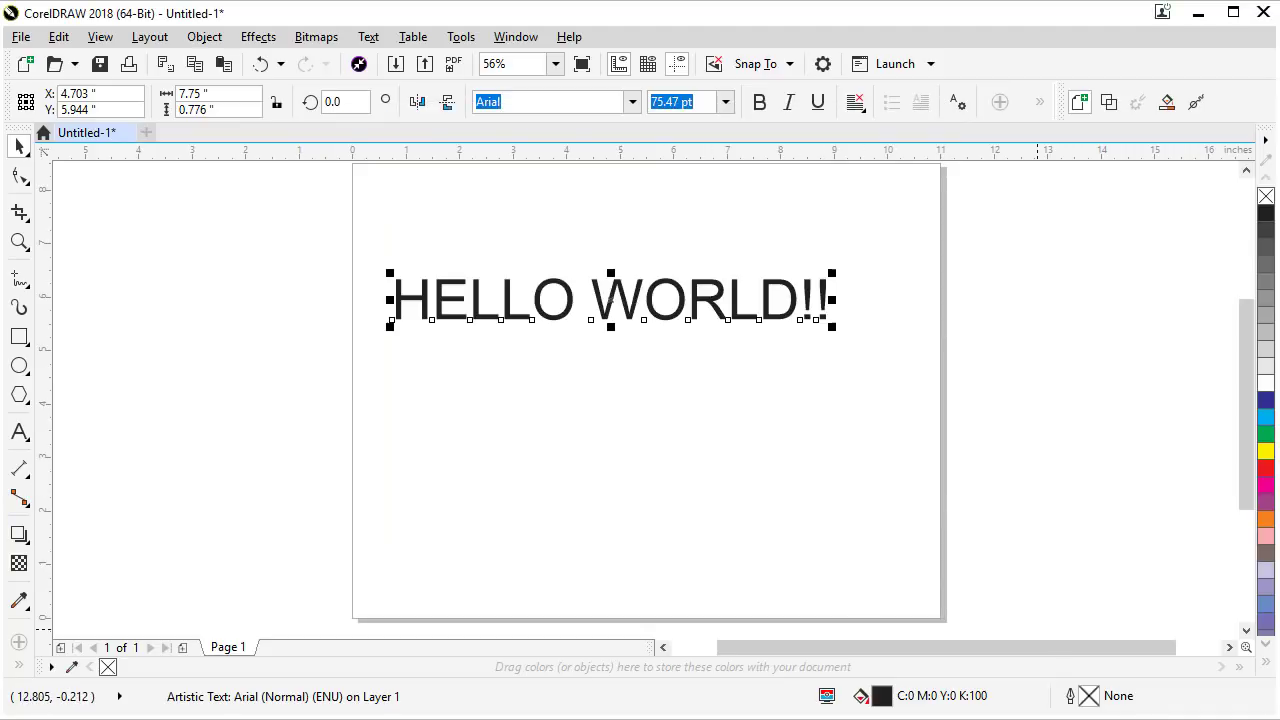
pyautogui.click(692, 542)
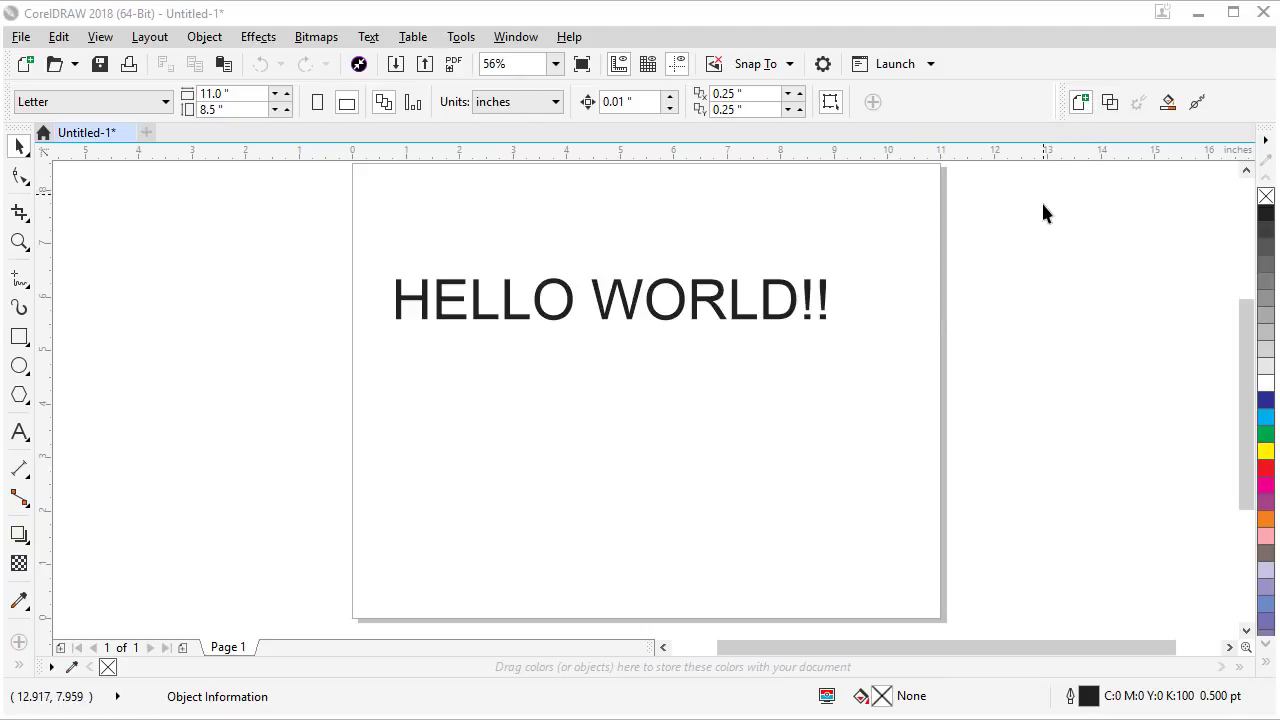
# - Undock the SpeedTools toolbar beside the page and assign the shortcut key Q to its Enhanced view command
pyautogui.moveTo(1063, 105)
pyautogui.mouseDown()
pyautogui.moveTo(1023, 138)
pyautogui.moveTo(323, 217)
pyautogui.moveTo(194, 186)
pyautogui.mouseUp()
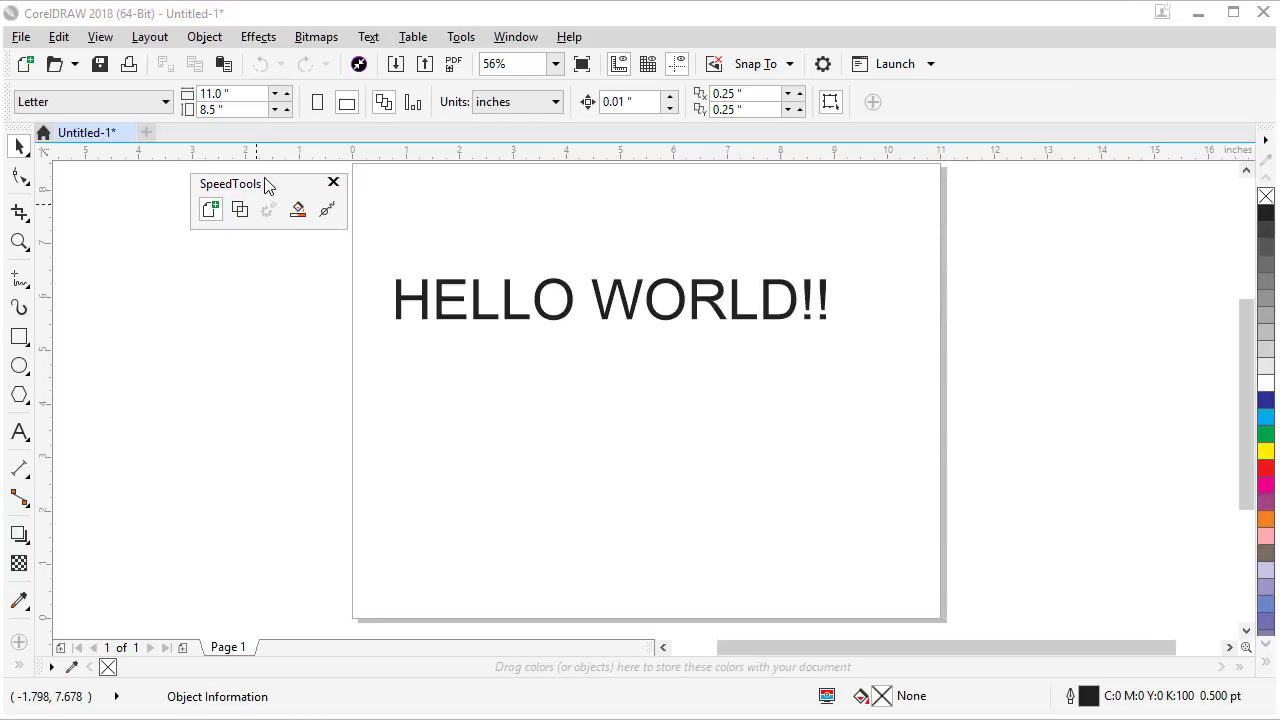
pyautogui.rightClick(212, 215)
pyautogui.moveTo(262, 227)
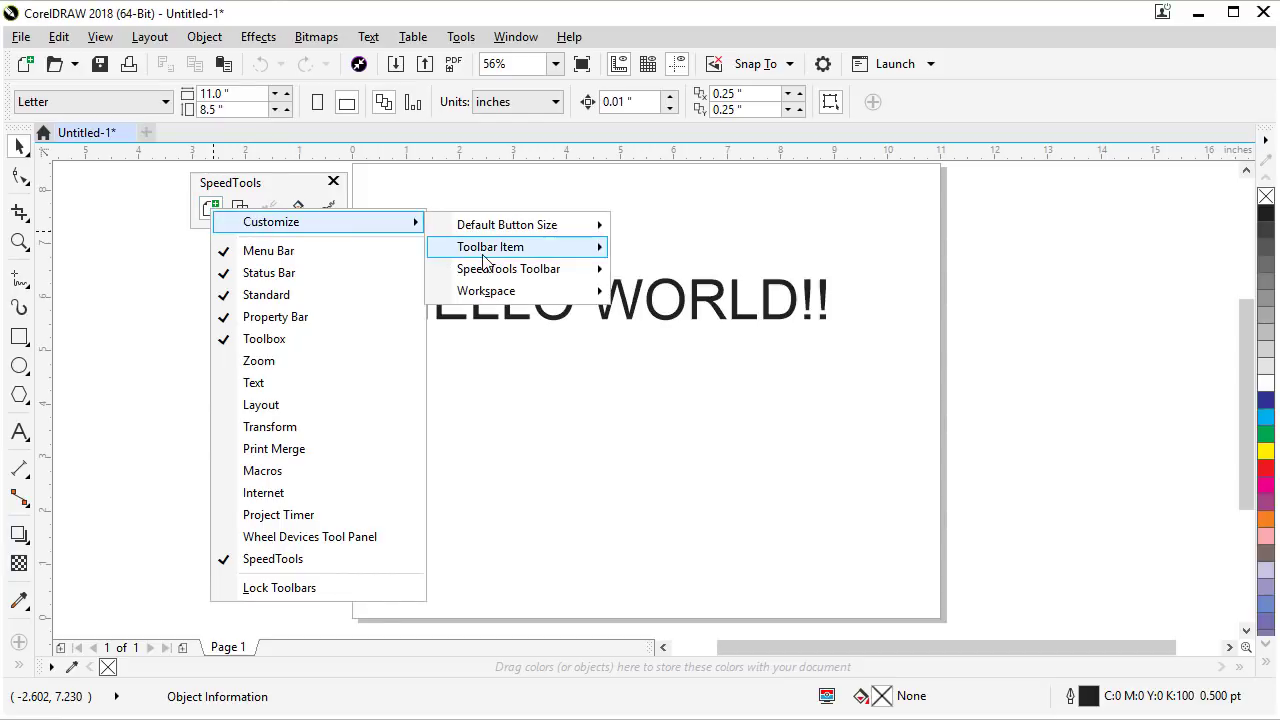
pyautogui.moveTo(490, 252)
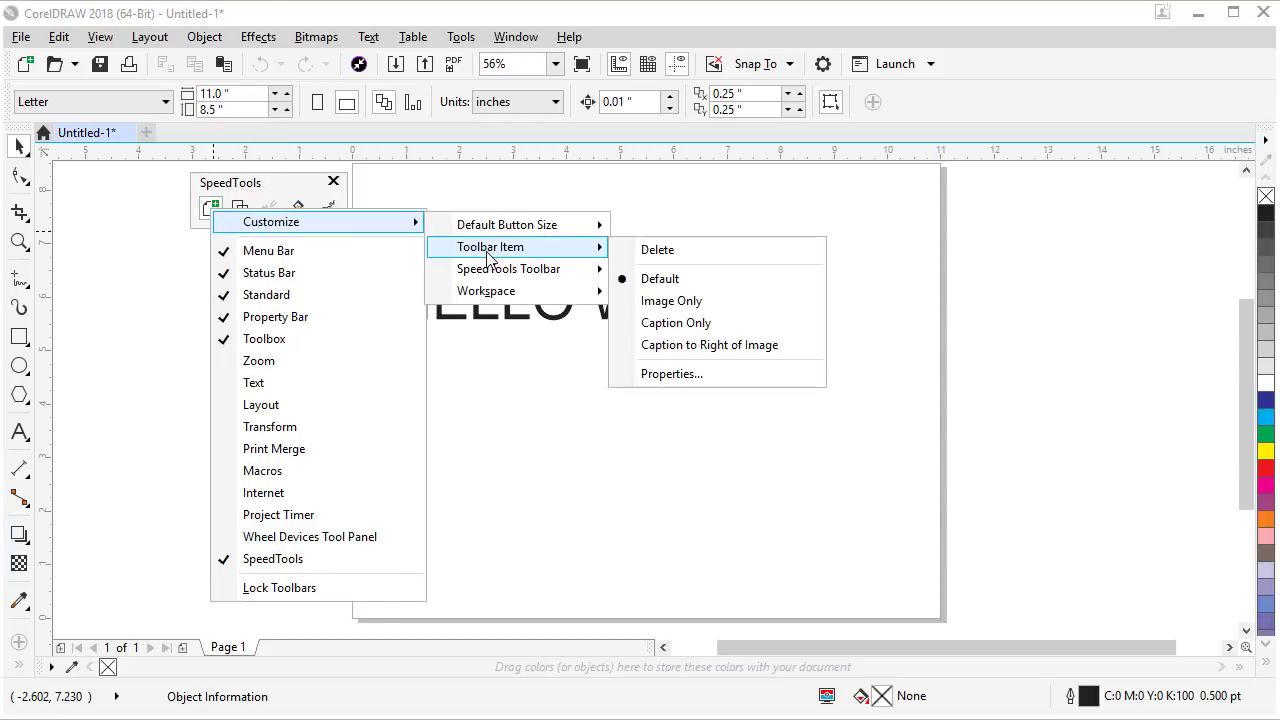
pyautogui.click(668, 375)
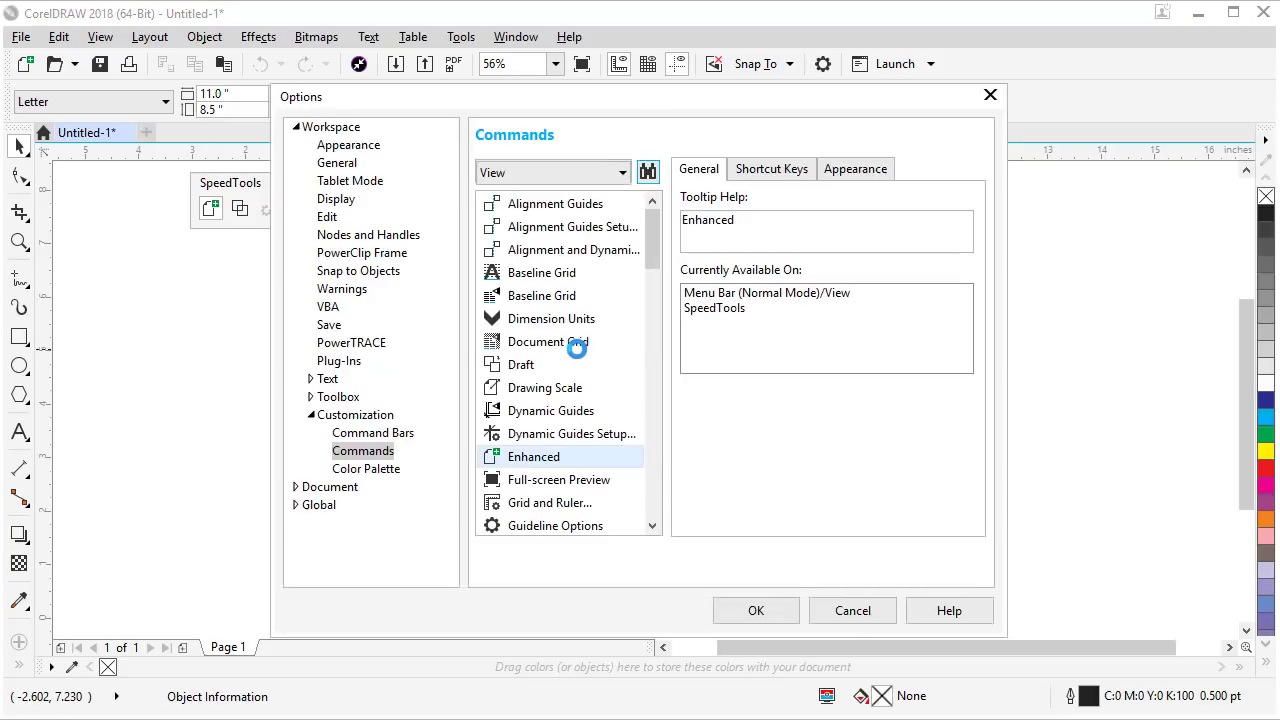
pyautogui.click(772, 178)
pyautogui.click(726, 279)
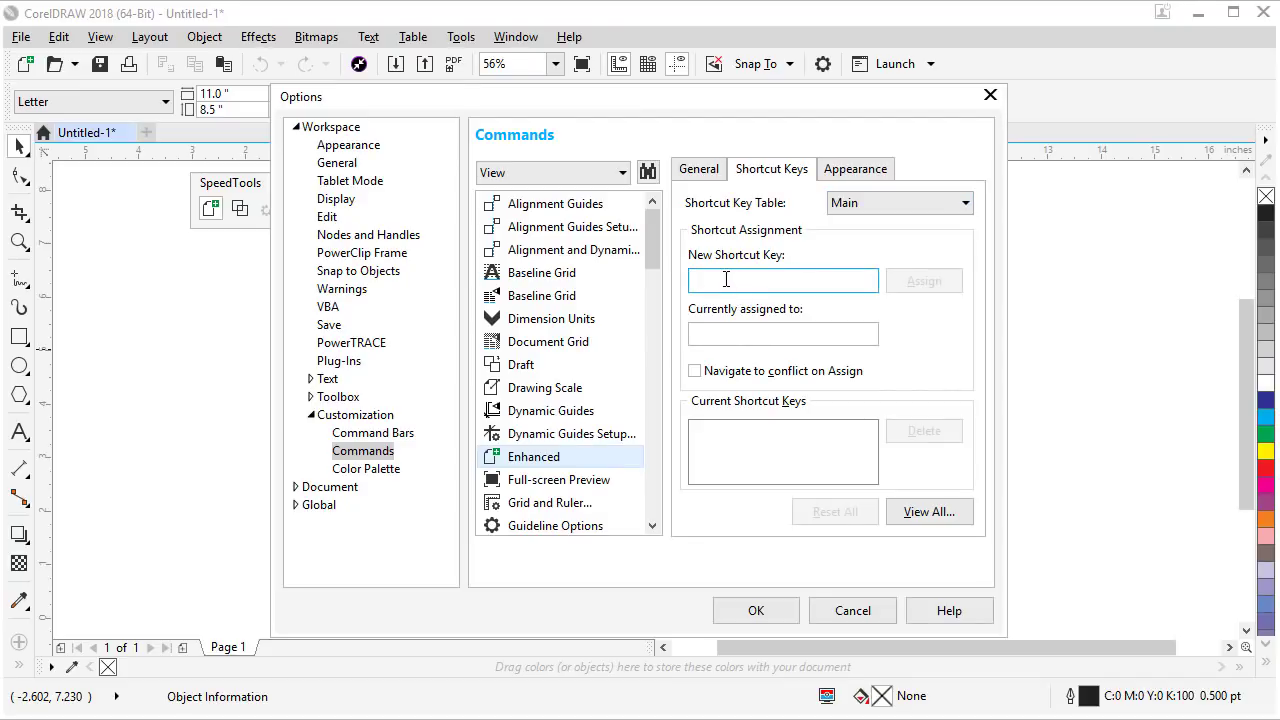
pyautogui.press('q')
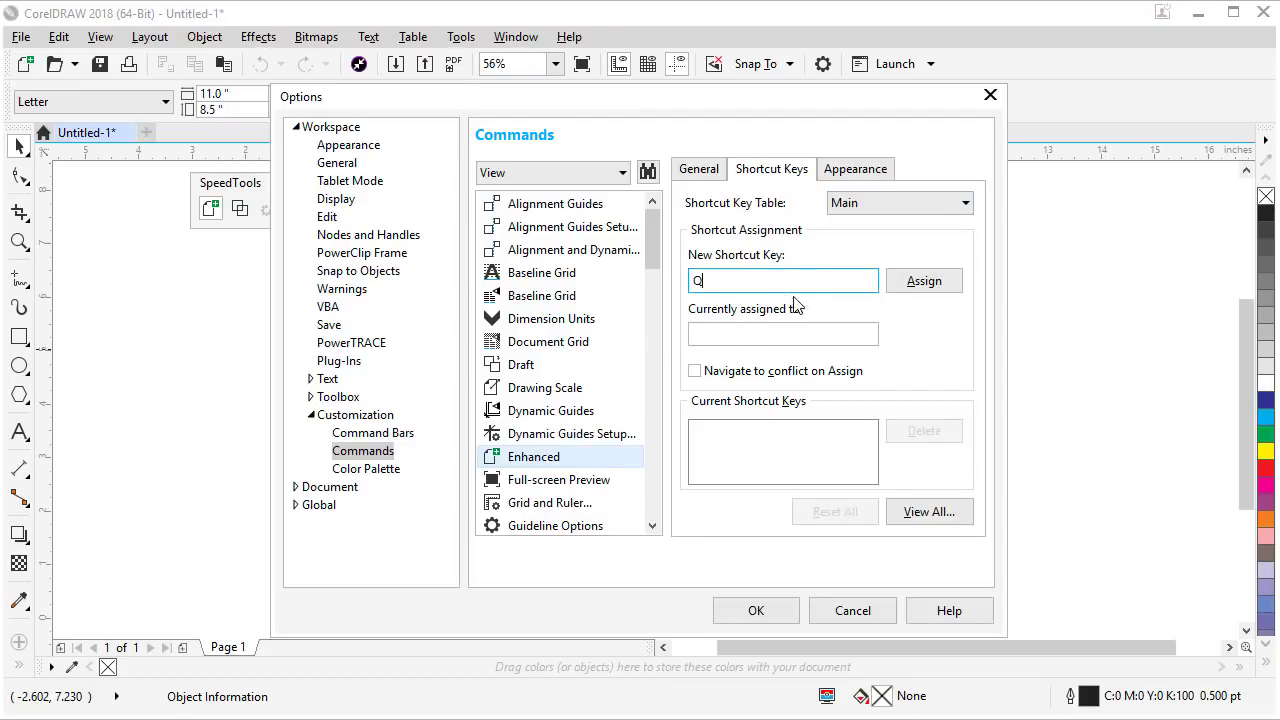
pyautogui.click(922, 284)
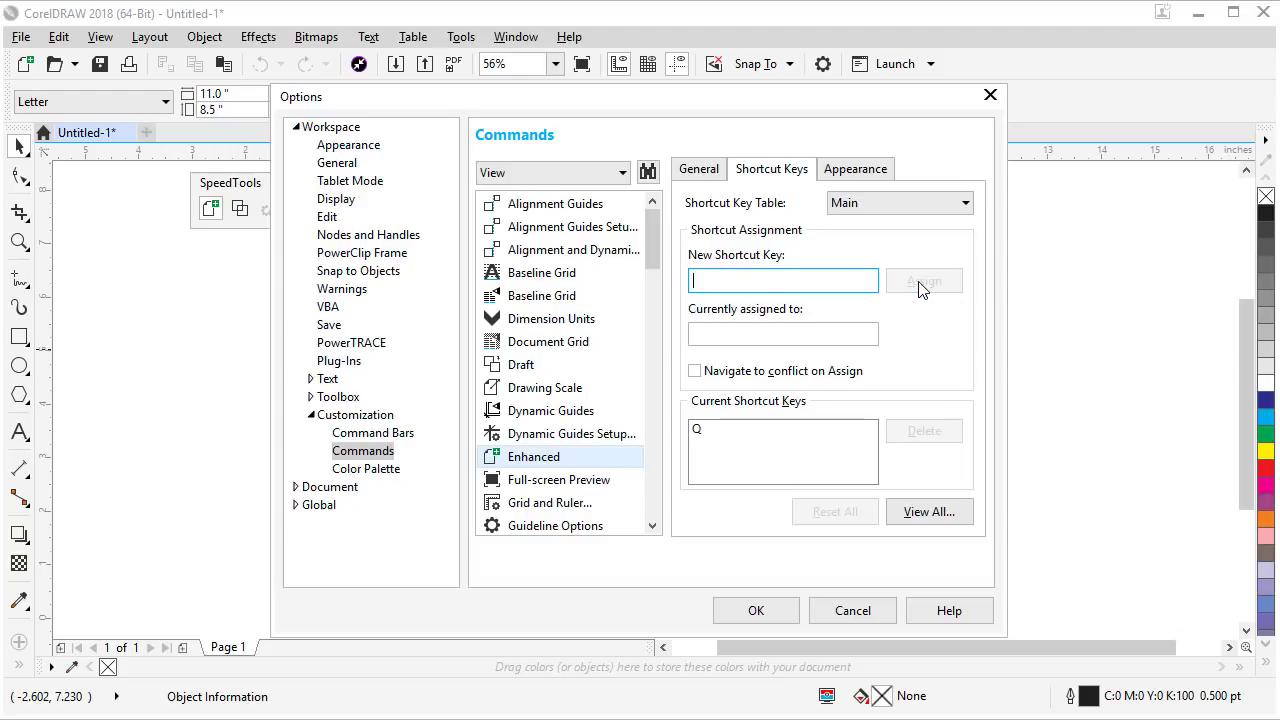
# - Confirm the Enhanced view shortcut and assign the shortcut key W to the SpeedTools toolbar's Wireframe command
pyautogui.click(755, 615)
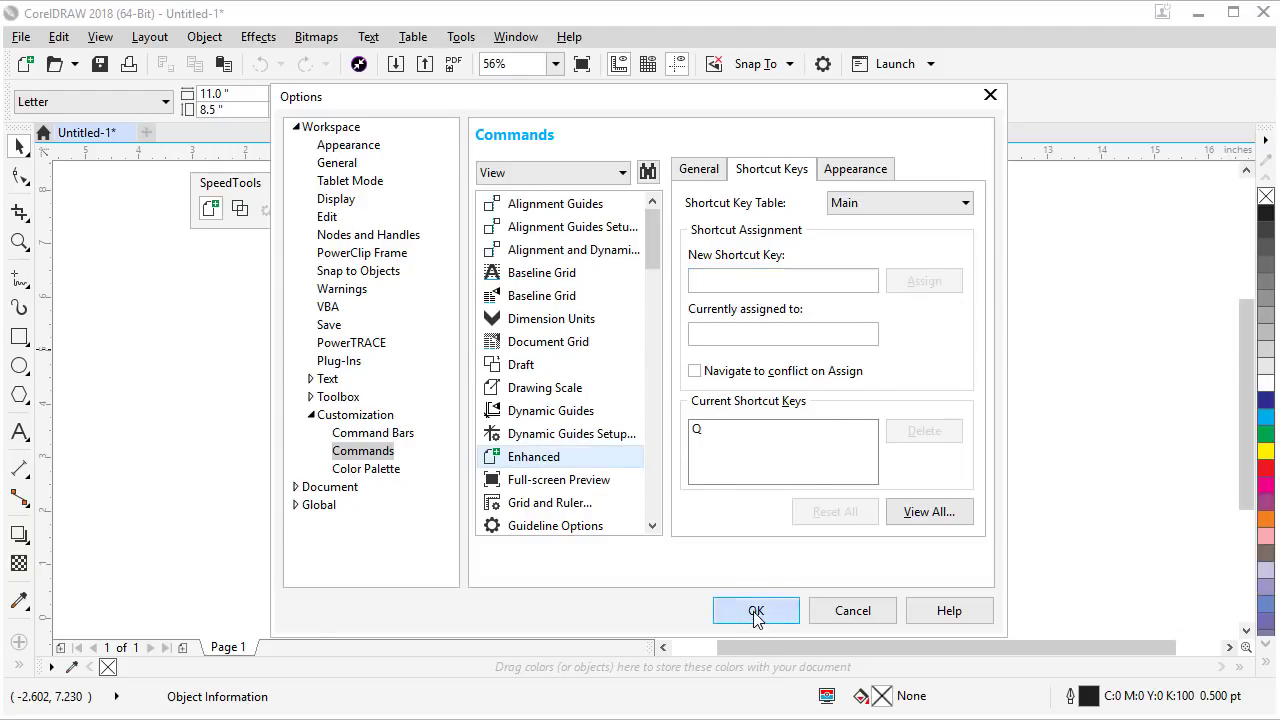
pyautogui.rightClick(240, 212)
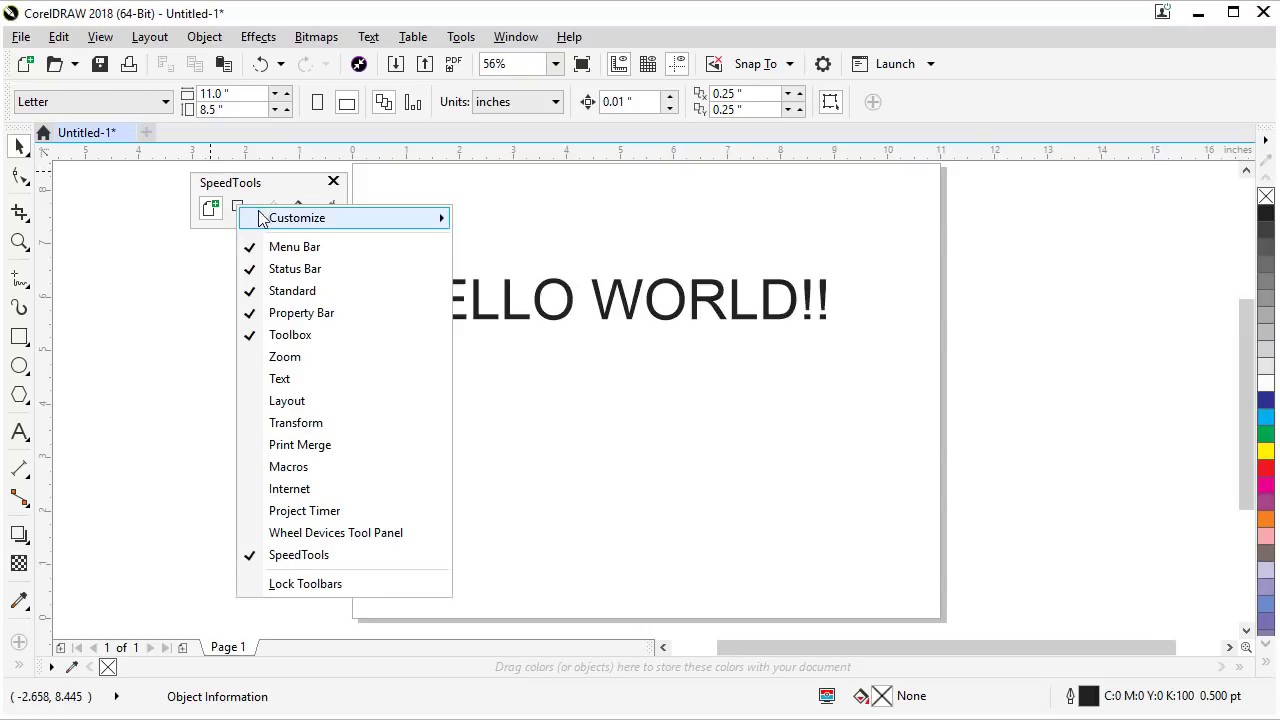
pyautogui.moveTo(270, 219)
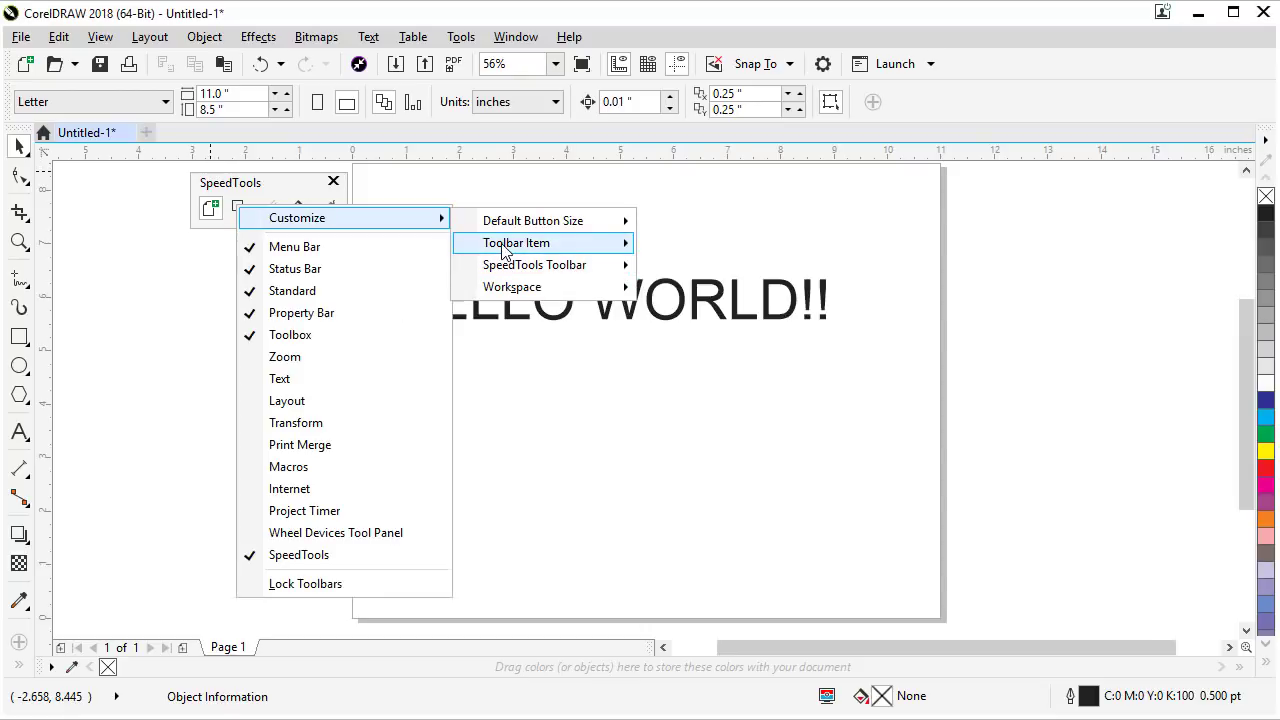
pyautogui.moveTo(503, 245)
pyautogui.click(717, 372)
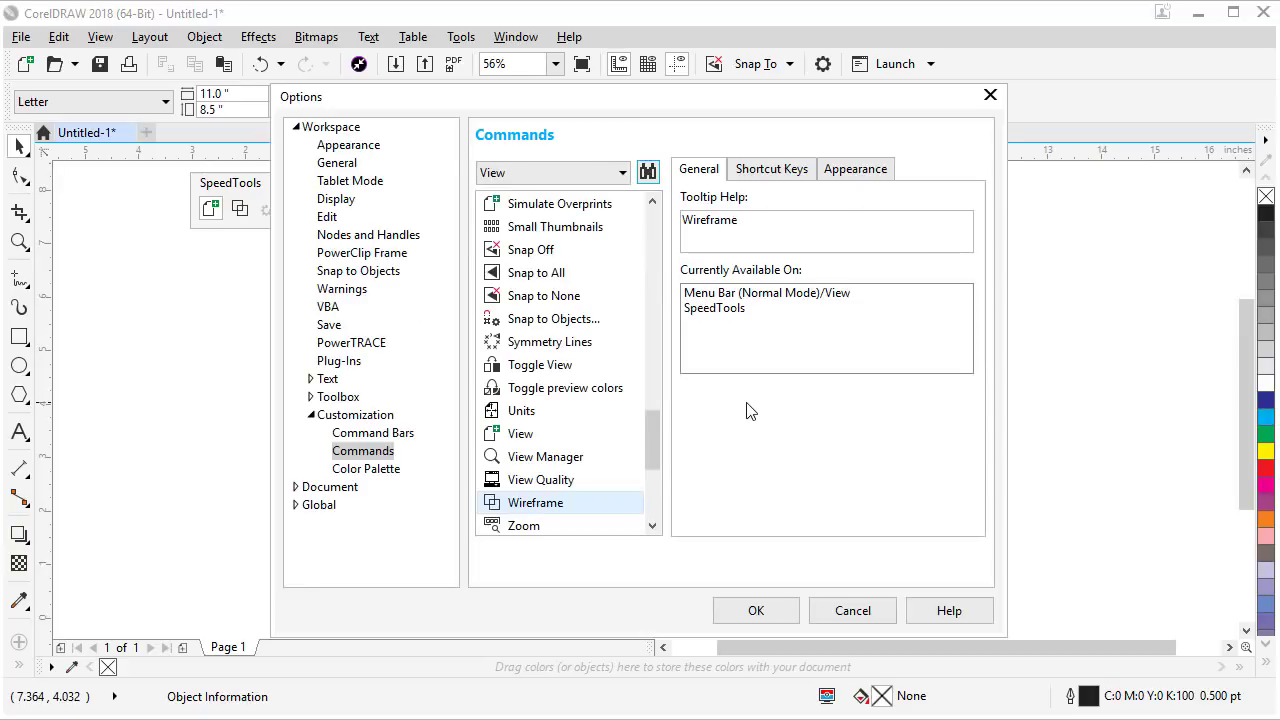
pyautogui.click(772, 168)
pyautogui.click(728, 281)
pyautogui.press('w')
pyautogui.click(922, 281)
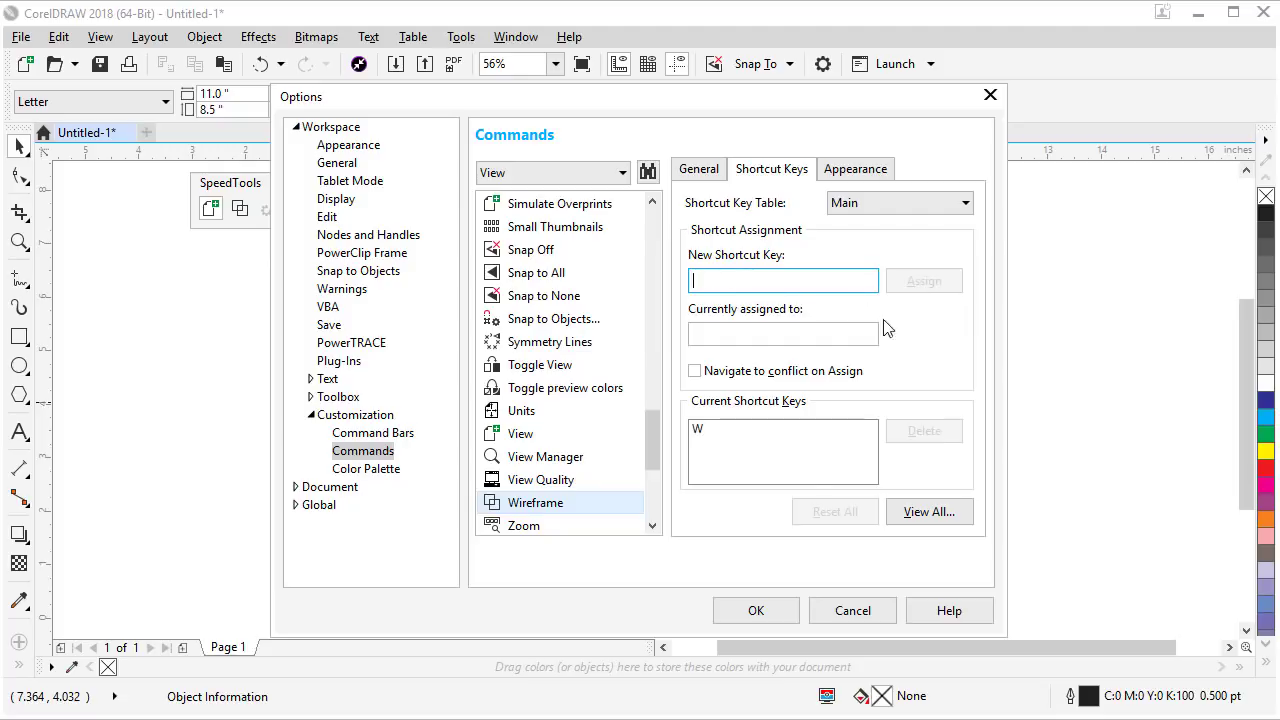
pyautogui.click(756, 612)
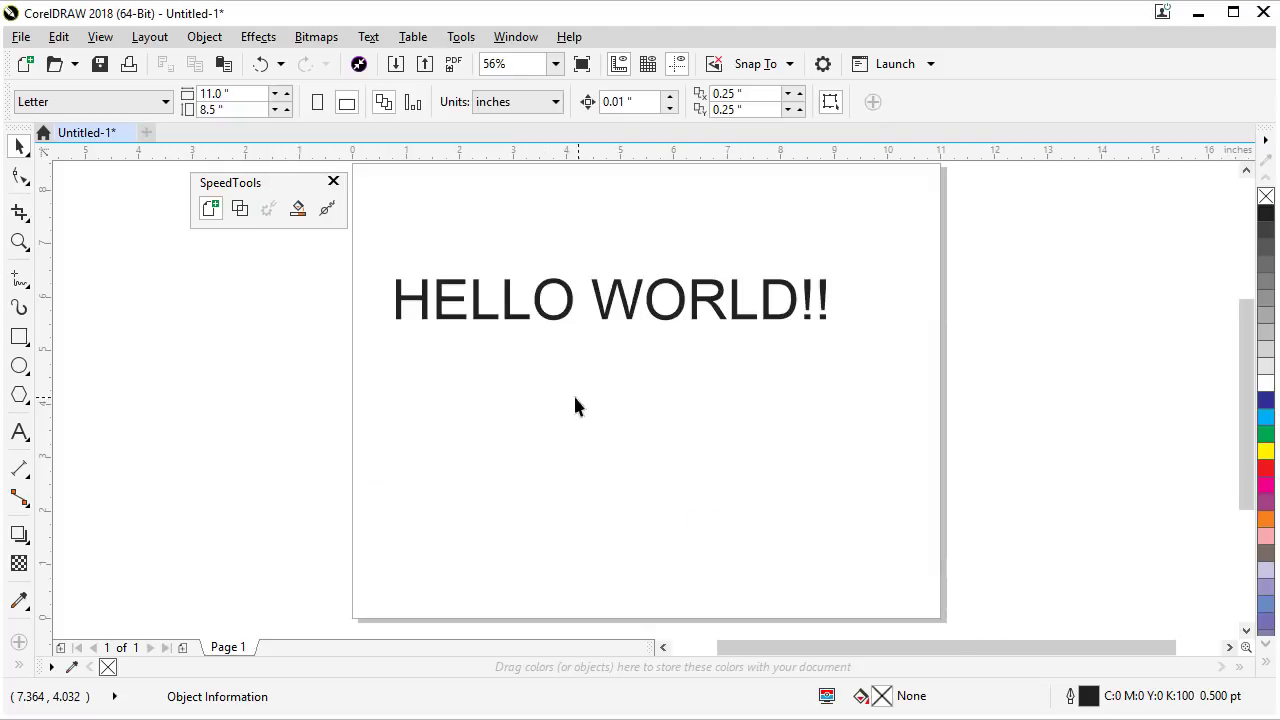
# - Test the Wireframe view shortcut on the HELLO WORLD!! page and check the shortcuts listed beside the view commands
pyautogui.press('w')
pyautogui.press('w')
pyautogui.press('w')
pyautogui.press('w')
pyautogui.press('w')
pyautogui.press('w')
pyautogui.press('w')
pyautogui.press('w')
pyautogui.press('w')
pyautogui.press('w')
pyautogui.press('w')
pyautogui.press('w')
pyautogui.press('w')
pyautogui.press('w')
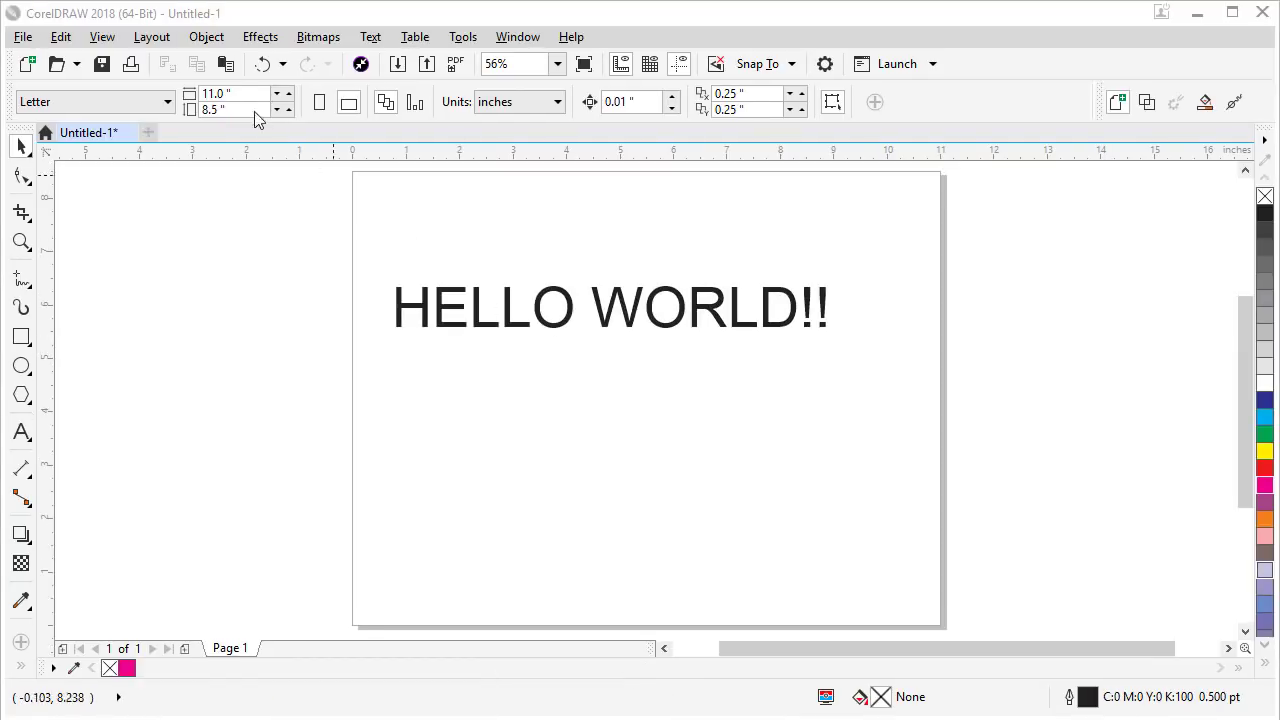
pyautogui.click(103, 37)
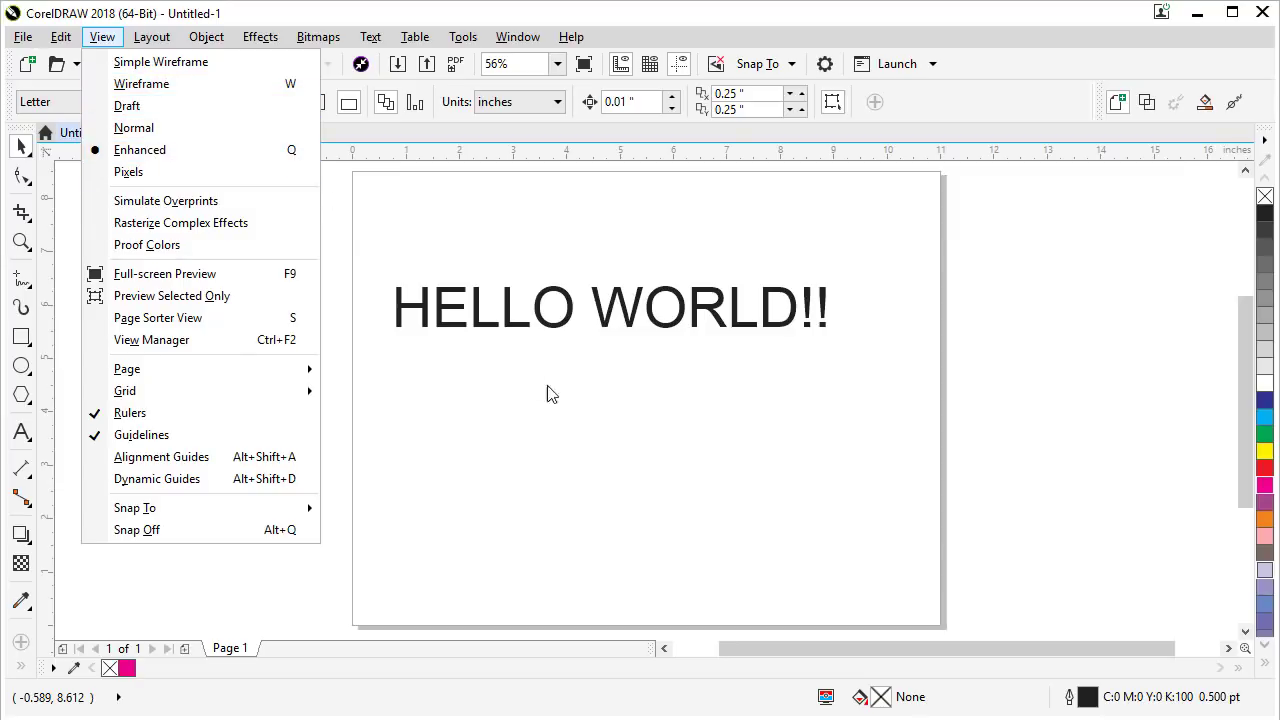
pyautogui.click(737, 529)
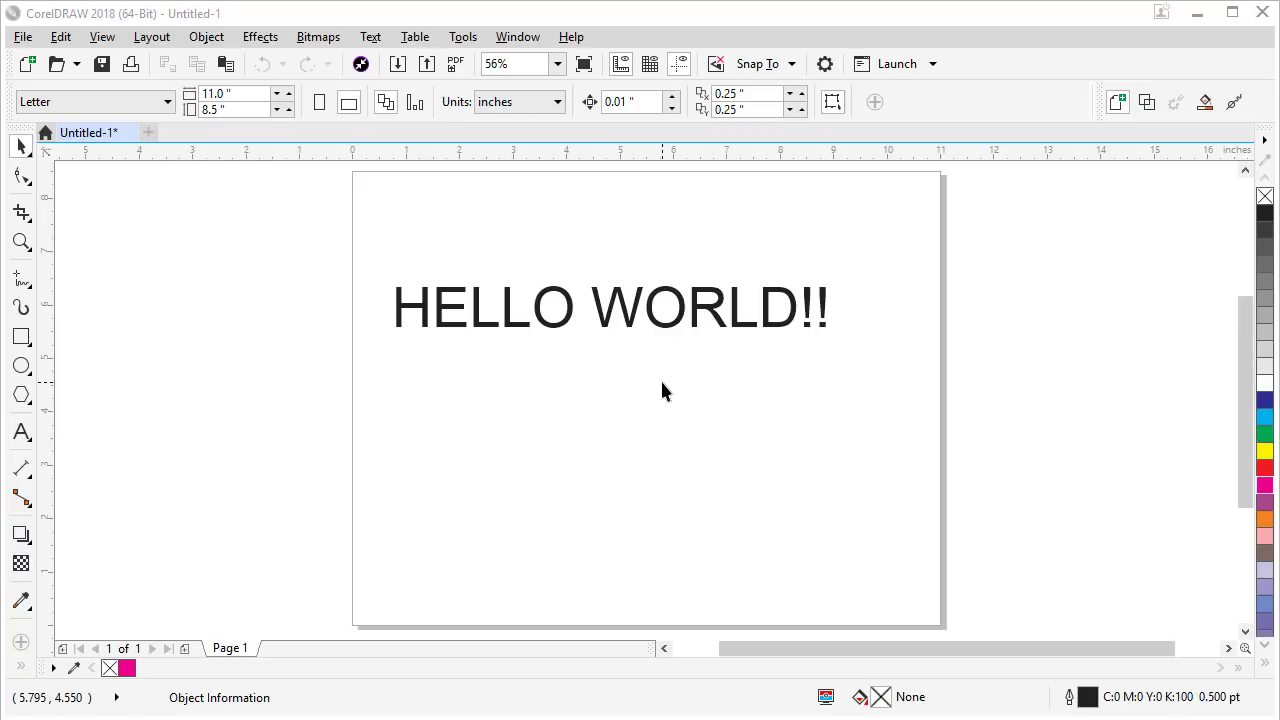
# - In the command customization options, assign the additional shortcut key G to the Group Objects command in the Object category
pyautogui.click(462, 37)
pyautogui.click(476, 84)
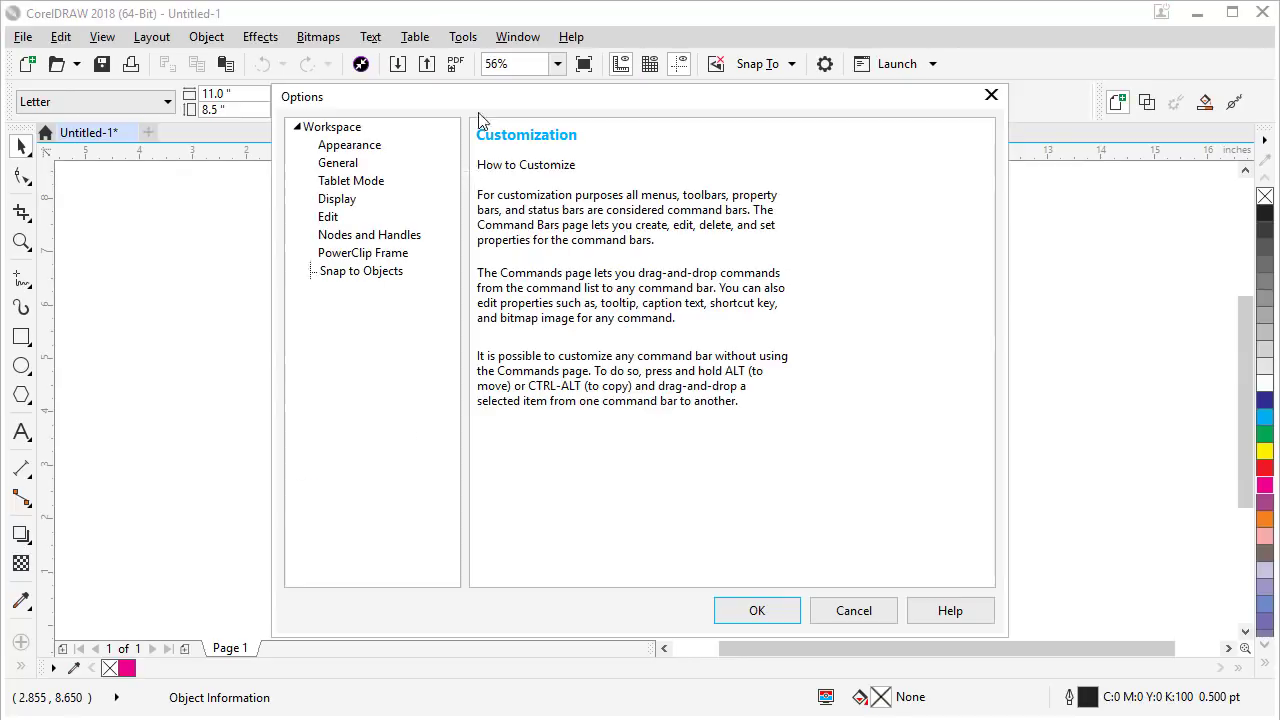
pyautogui.click(369, 451)
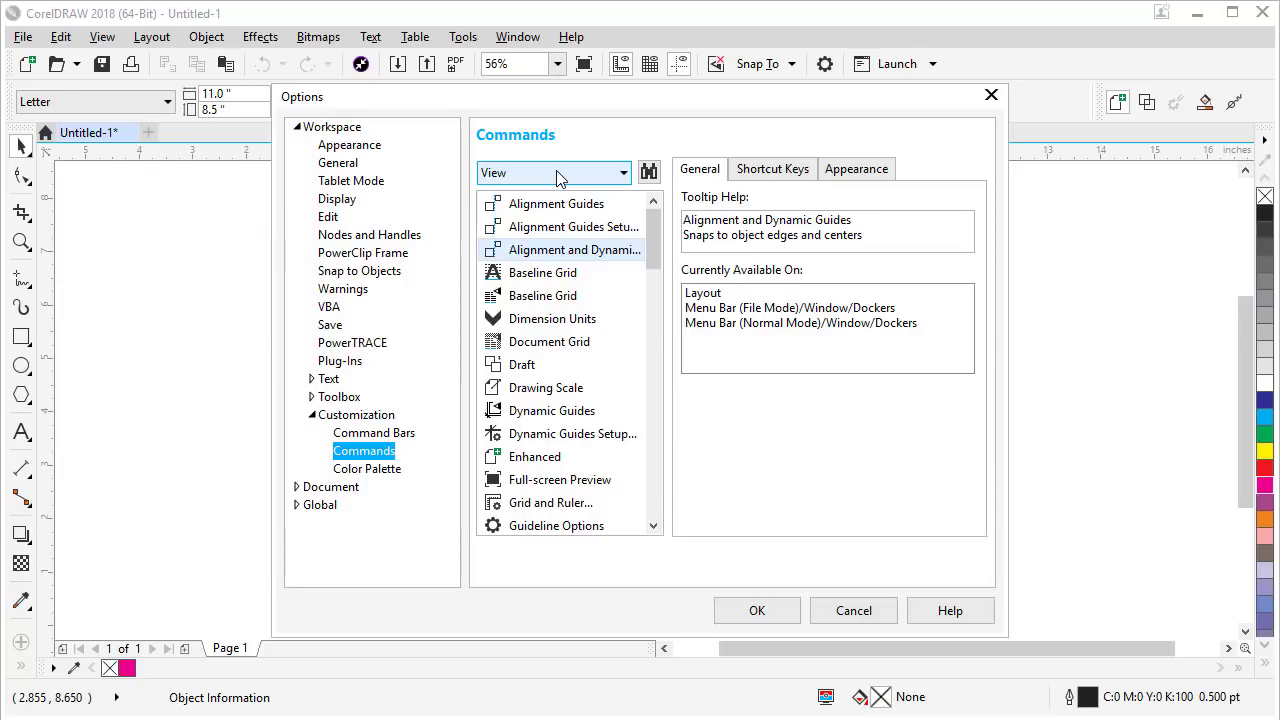
pyautogui.click(547, 176)
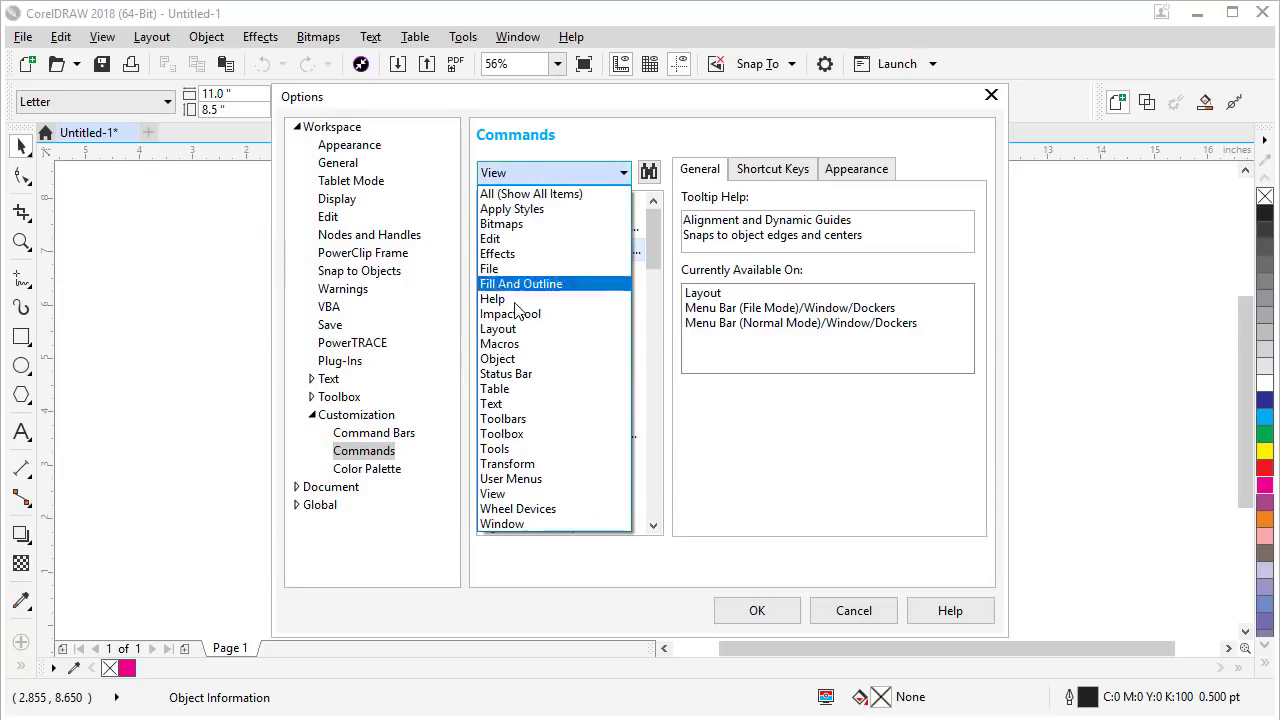
pyautogui.click(550, 358)
pyautogui.moveTo(652, 222); pyautogui.dragTo(656, 341)
pyautogui.click(523, 412)
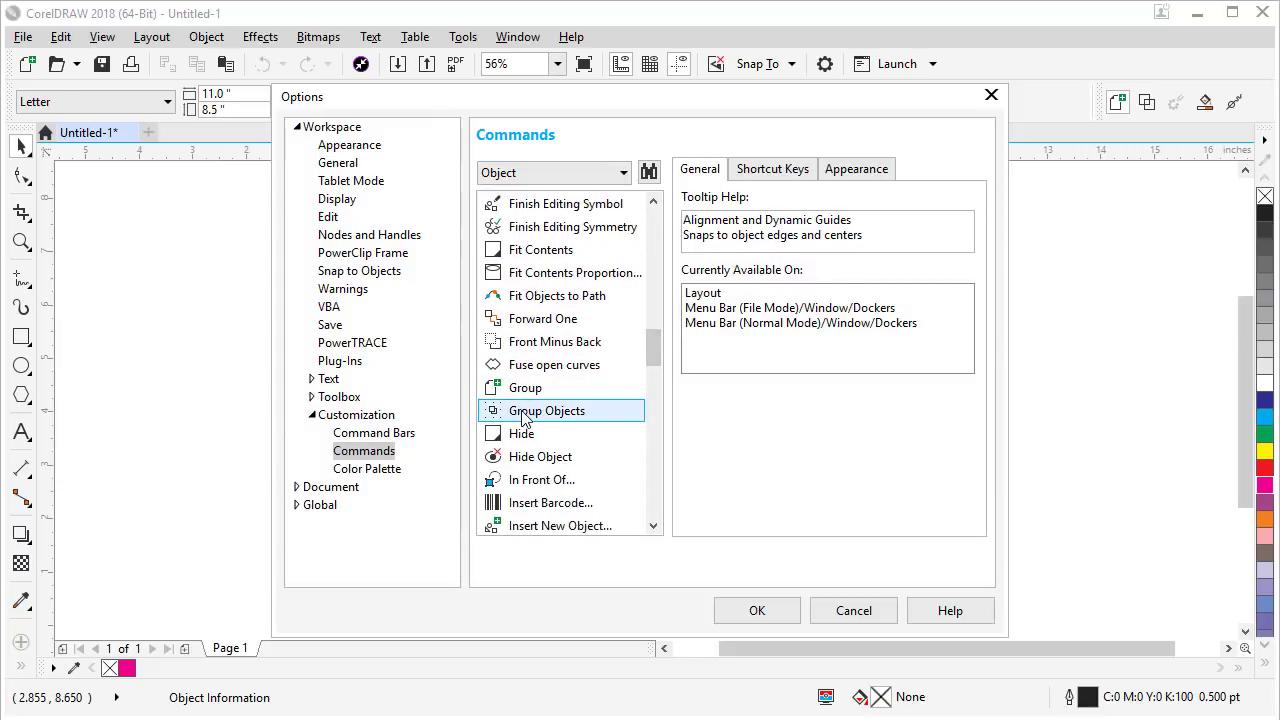
pyautogui.click(767, 170)
pyautogui.click(723, 282)
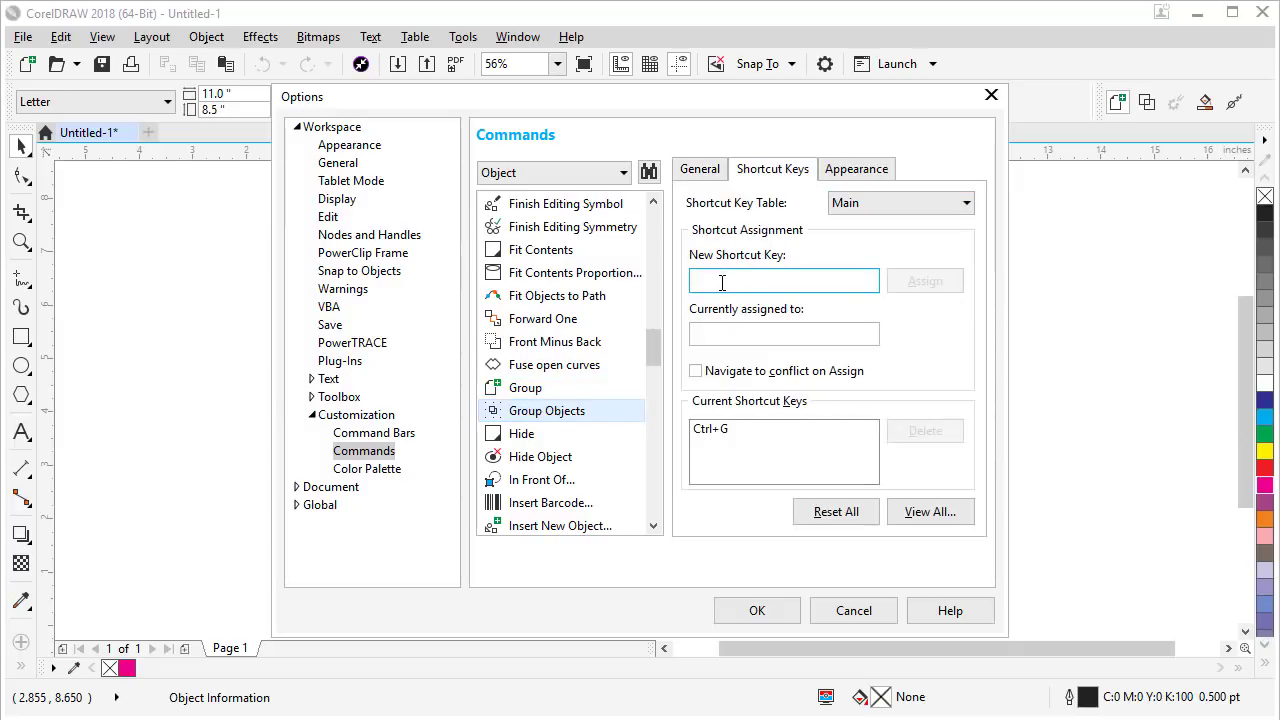
pyautogui.press('g')
pyautogui.click(922, 281)
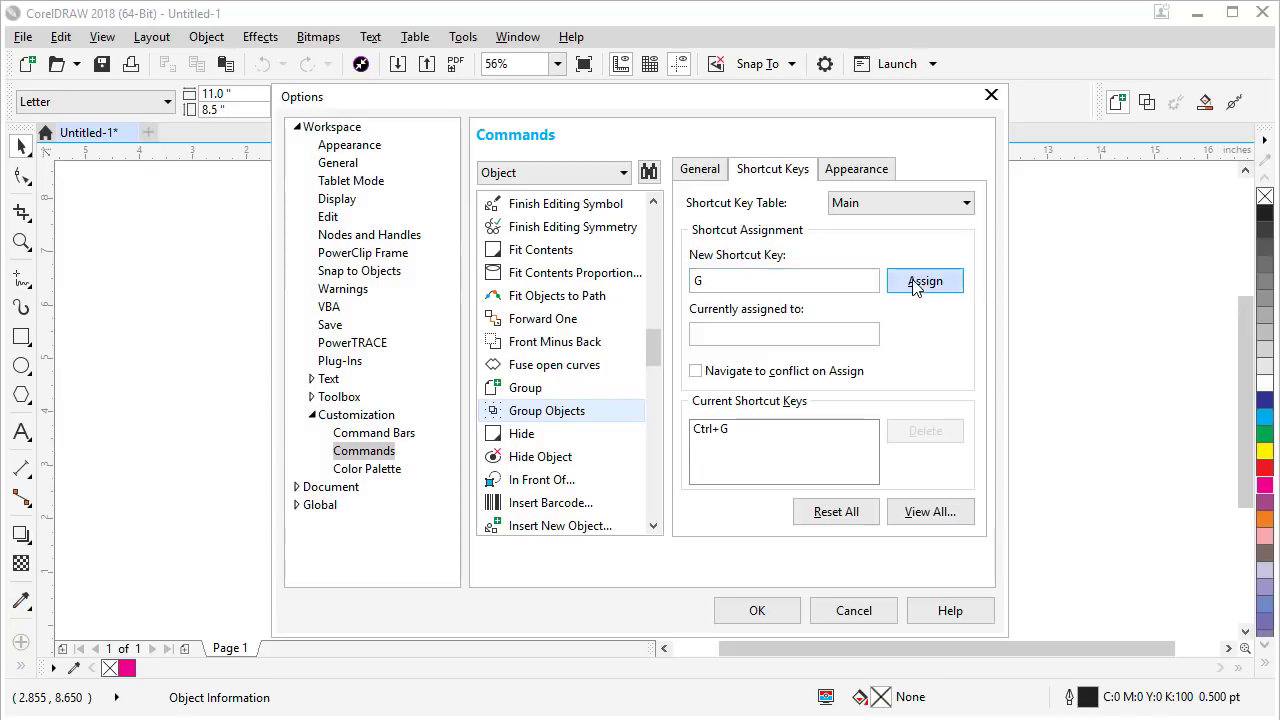
# - Assign the additional shortcut key U to the Ungroup Objects command
pyautogui.moveTo(650, 350); pyautogui.dragTo(651, 486)
pyautogui.click(562, 455)
pyautogui.click(548, 411)
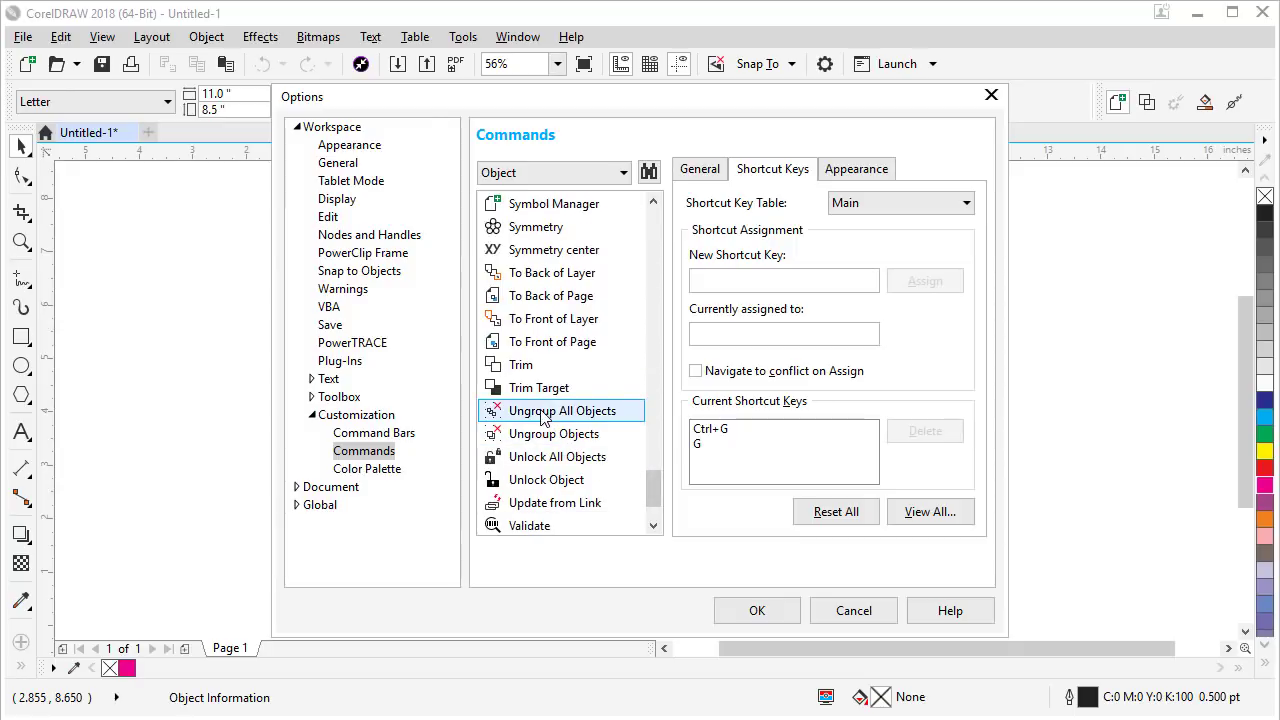
pyautogui.click(540, 434)
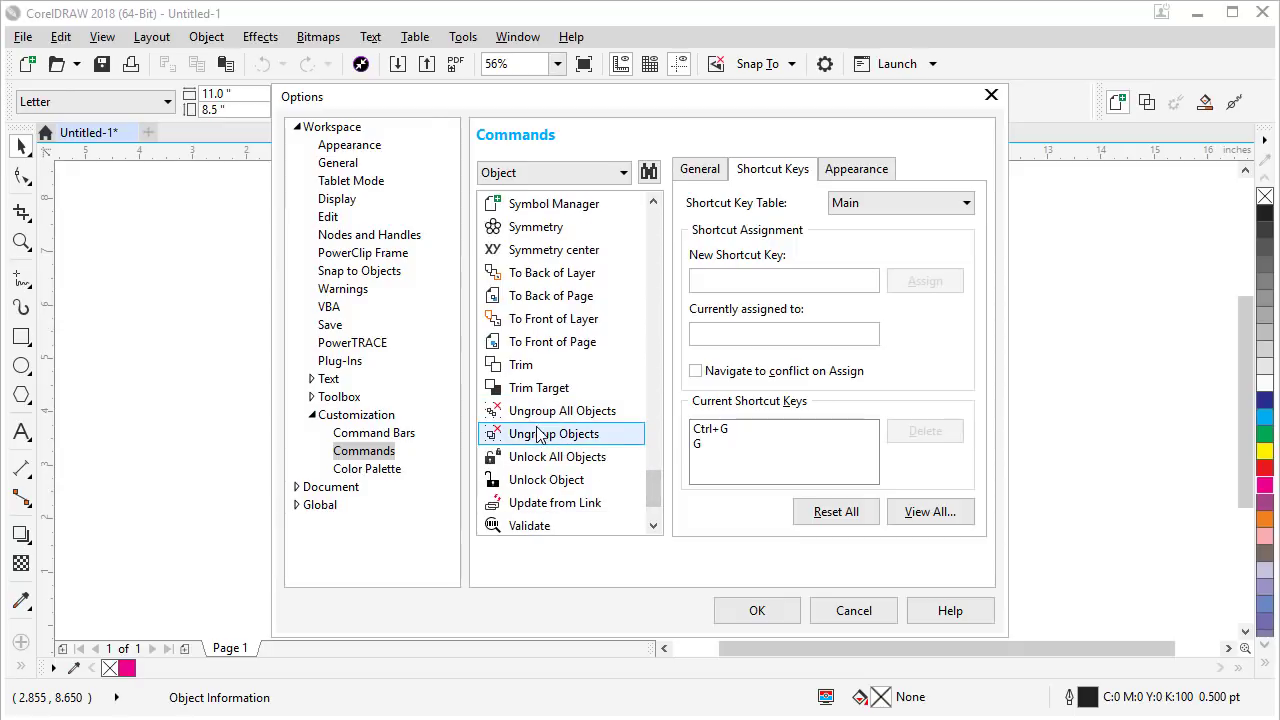
pyautogui.click(729, 279)
pyautogui.press('u')
pyautogui.click(900, 285)
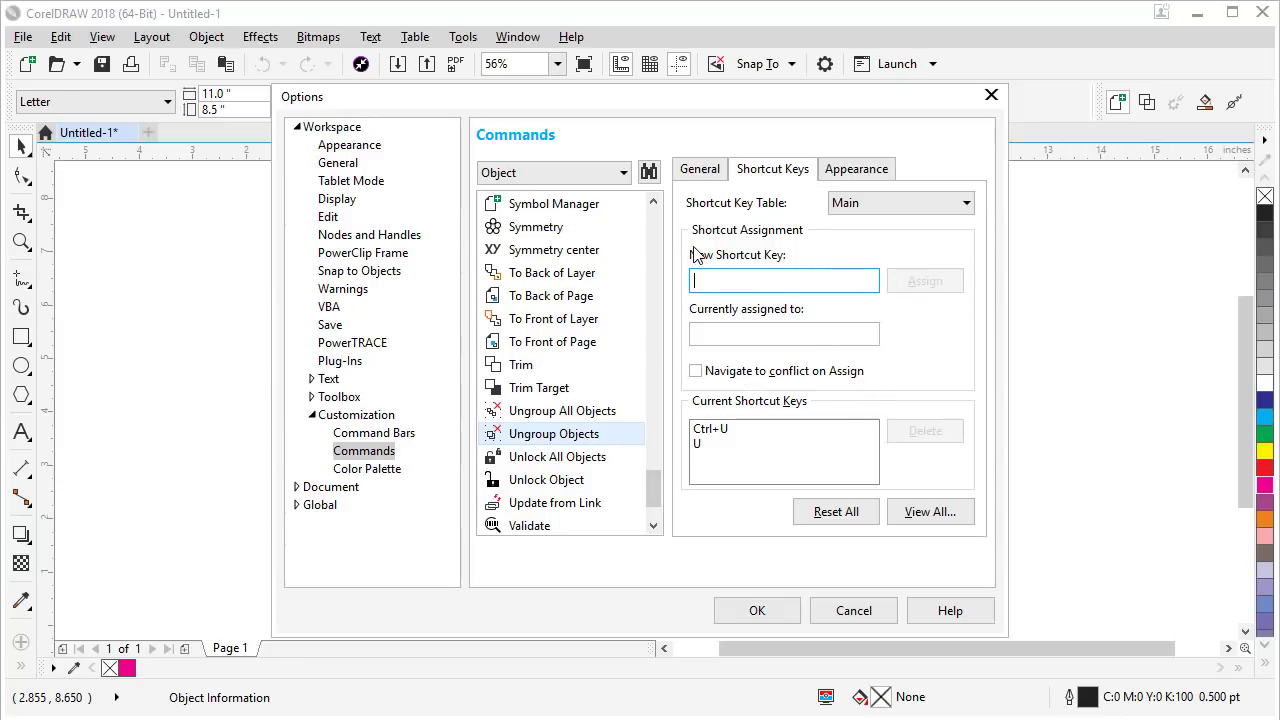
# - Assign the shortcut key S to Page Sorter View in the View category, with Navigate to conflict on Assign enabled
pyautogui.click(583, 176)
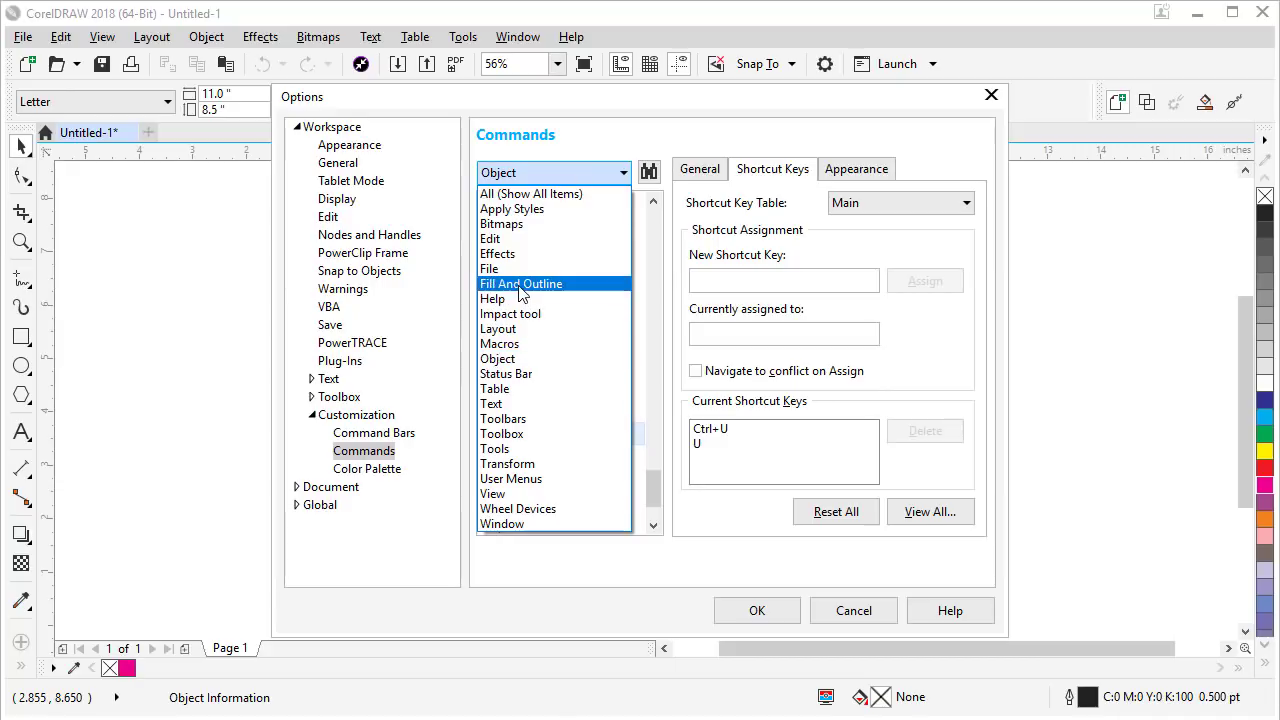
pyautogui.click(500, 494)
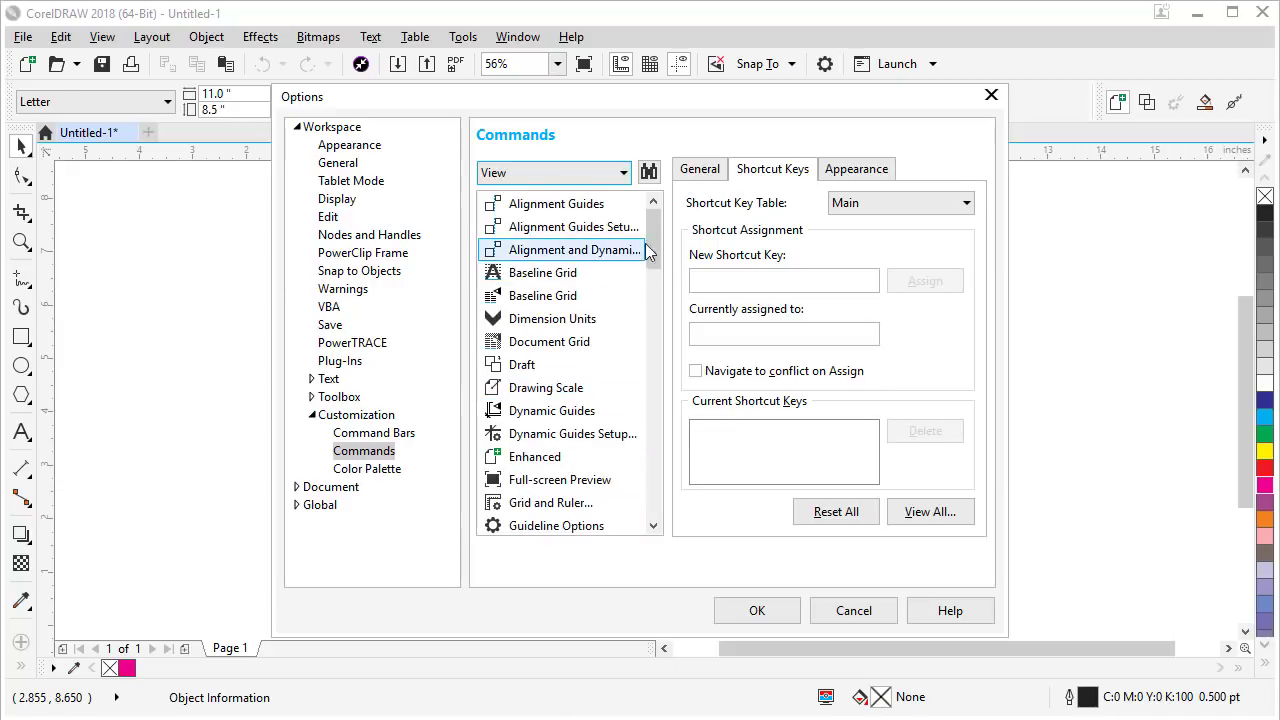
pyautogui.moveTo(655, 230); pyautogui.dragTo(647, 331)
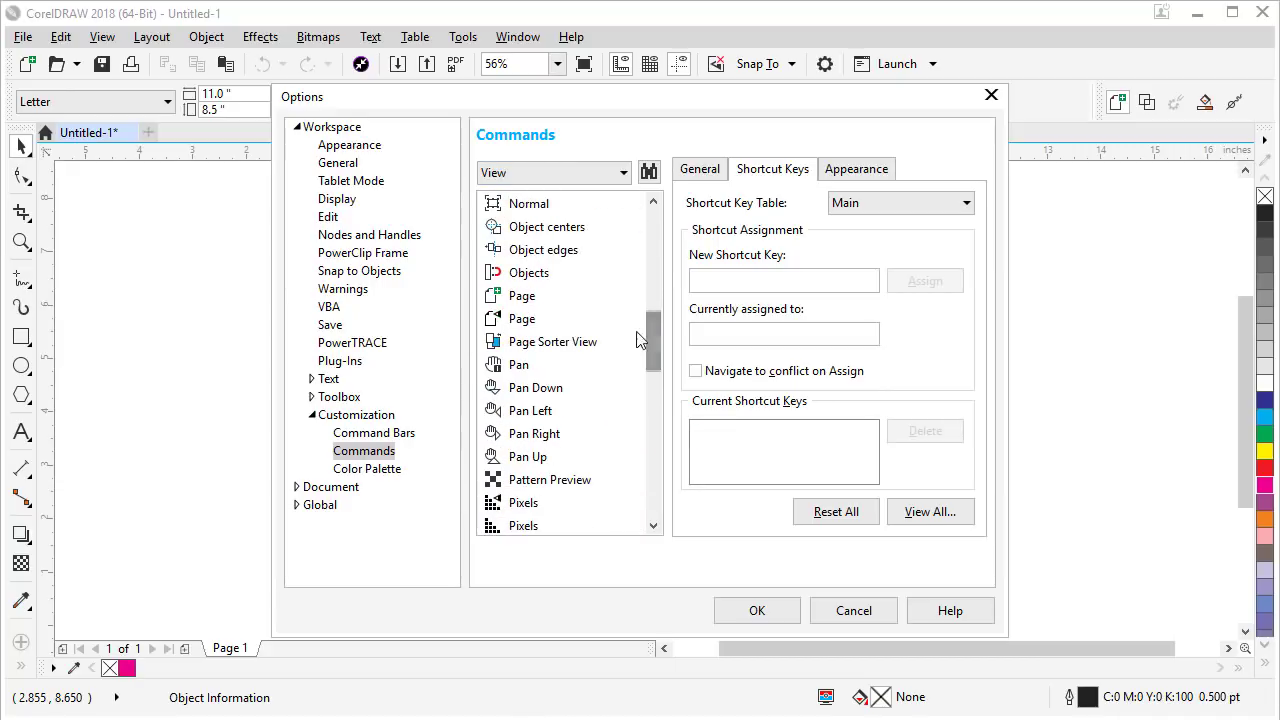
pyautogui.click(537, 342)
pyautogui.click(717, 285)
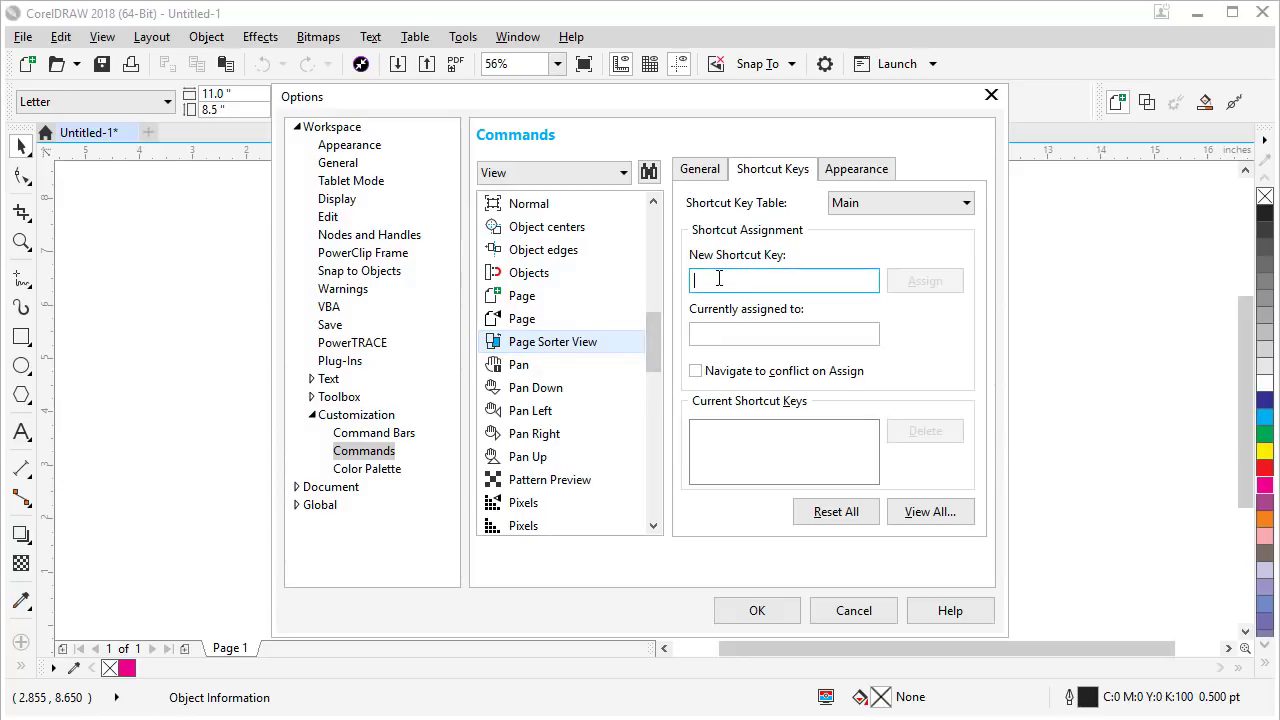
pyautogui.press('s')
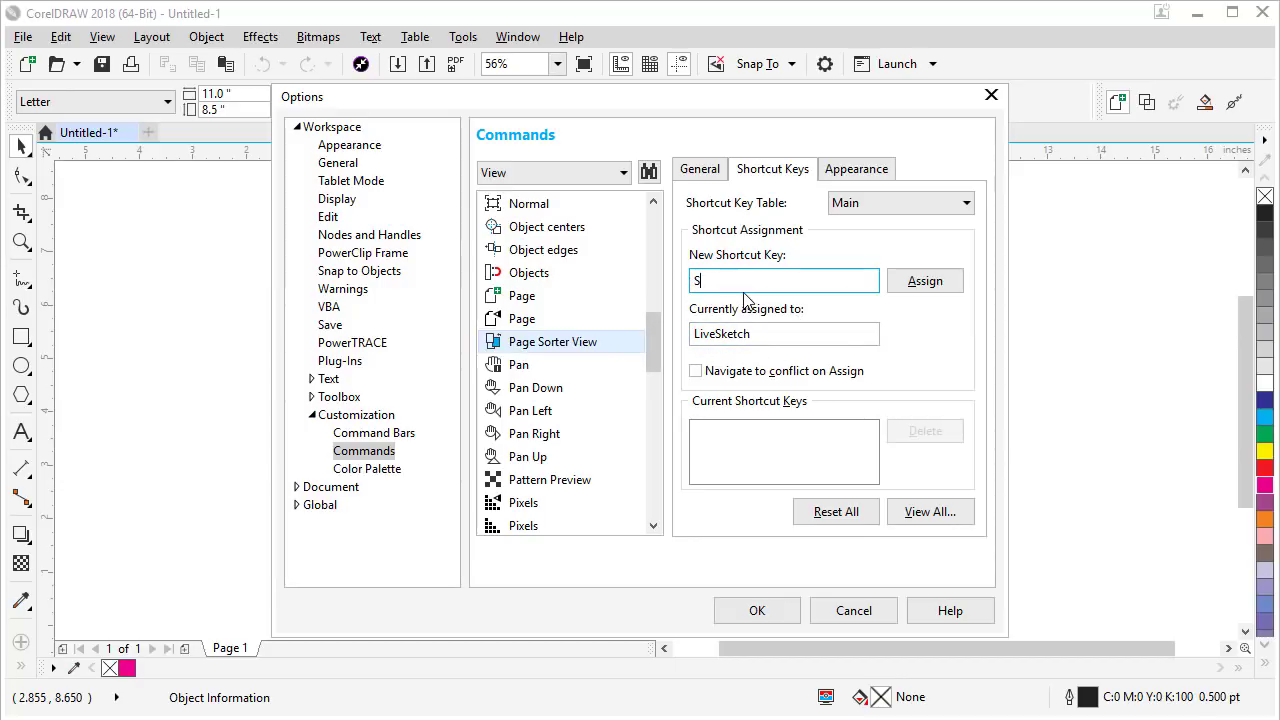
pyautogui.click(696, 371)
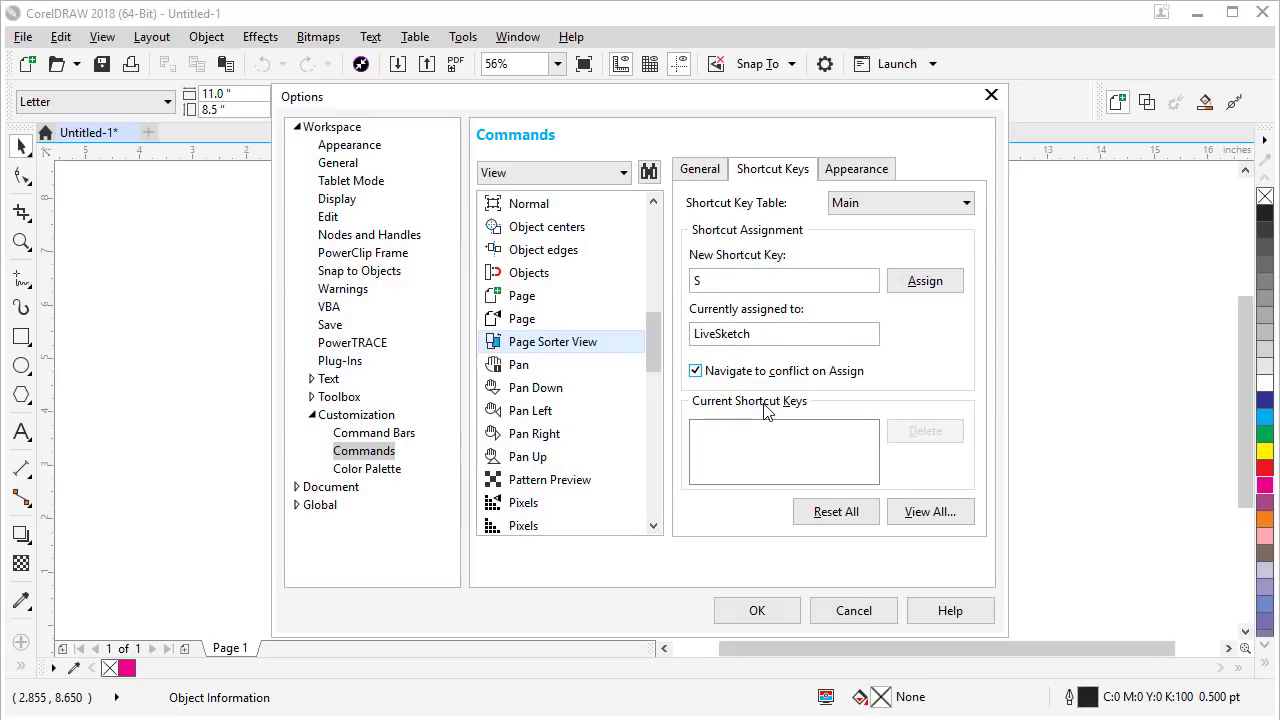
pyautogui.click(925, 283)
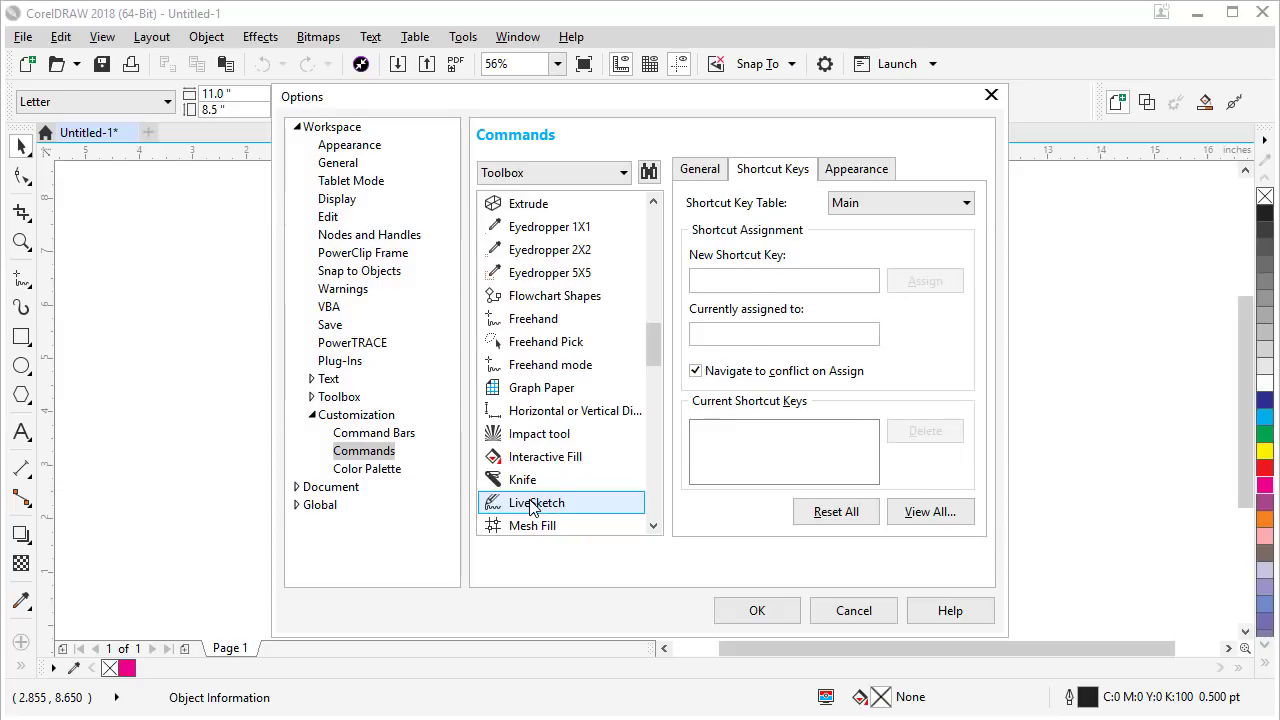
# - Assign the shortcut Alt+S to the LiveSketch tool and confirm the customization options
pyautogui.click(742, 280)
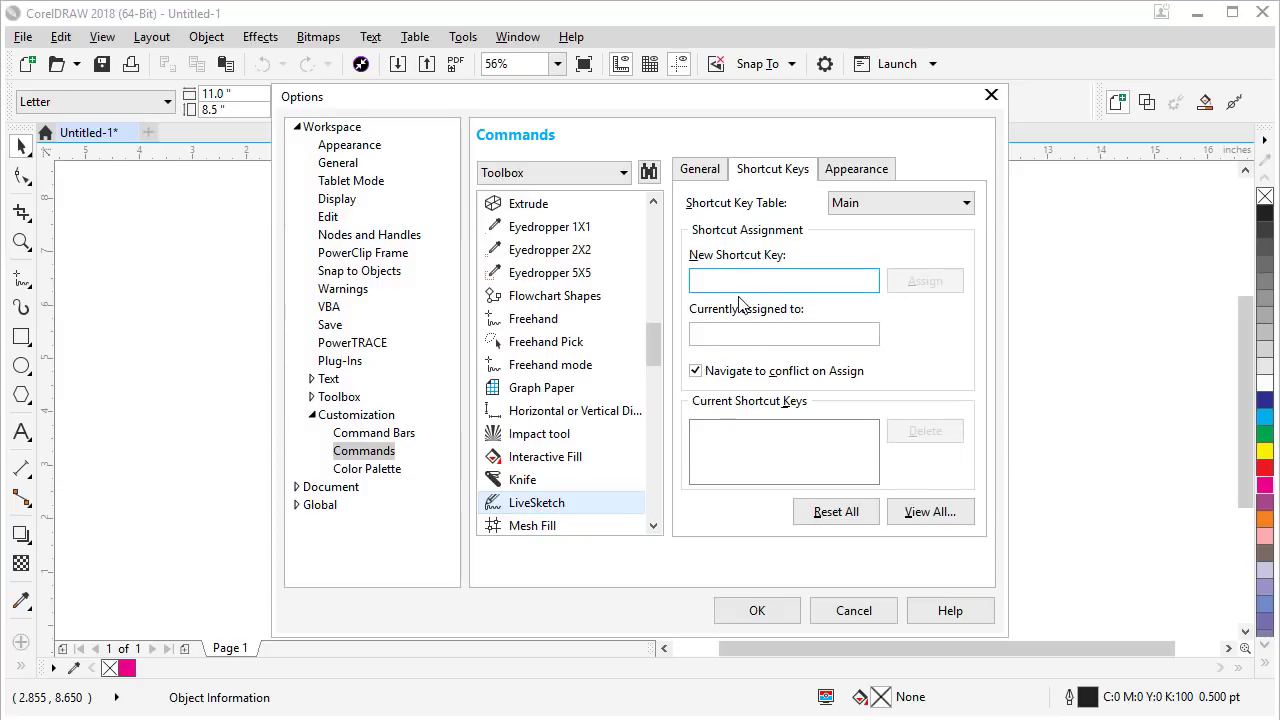
pyautogui.hotkey('alt', 's')
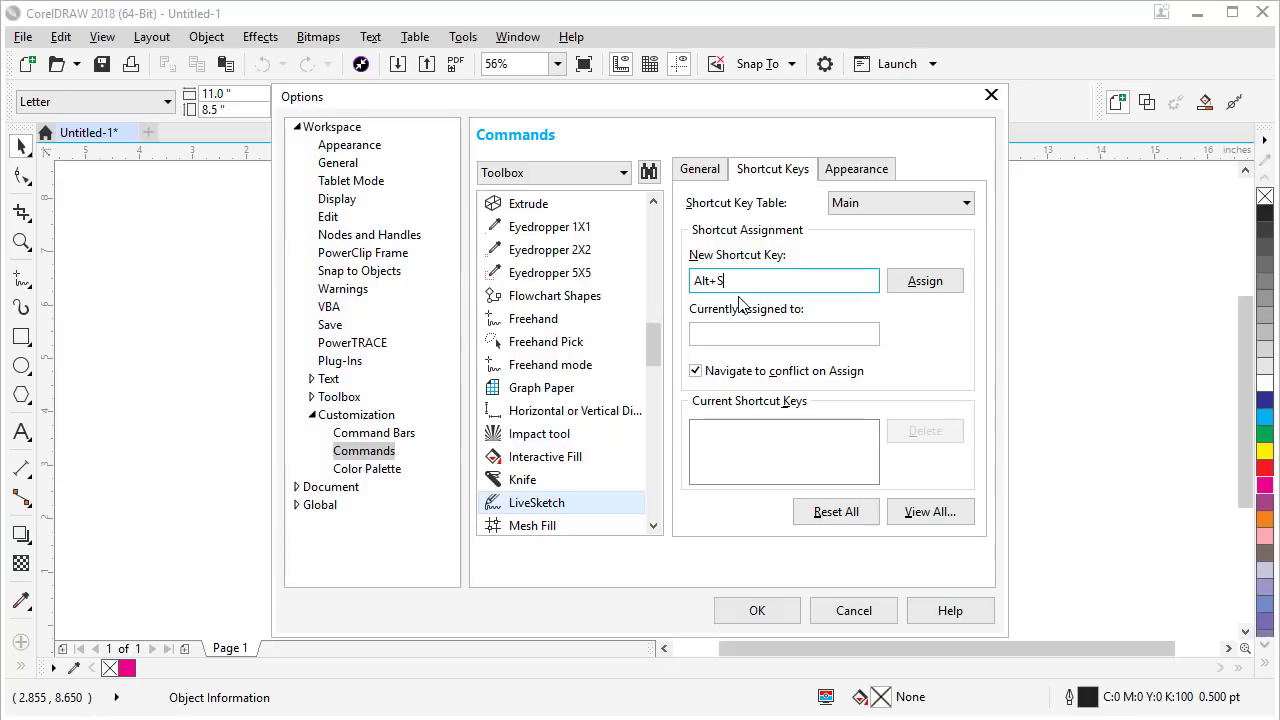
pyautogui.click(900, 284)
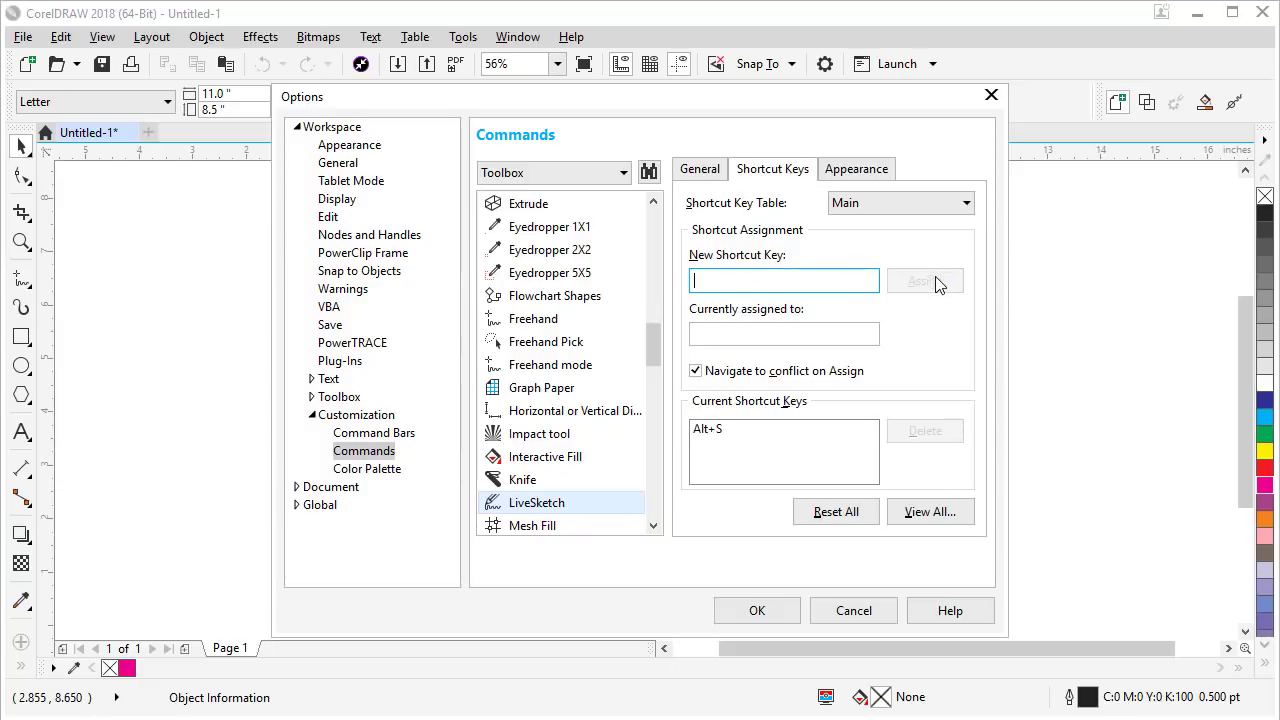
pyautogui.click(757, 611)
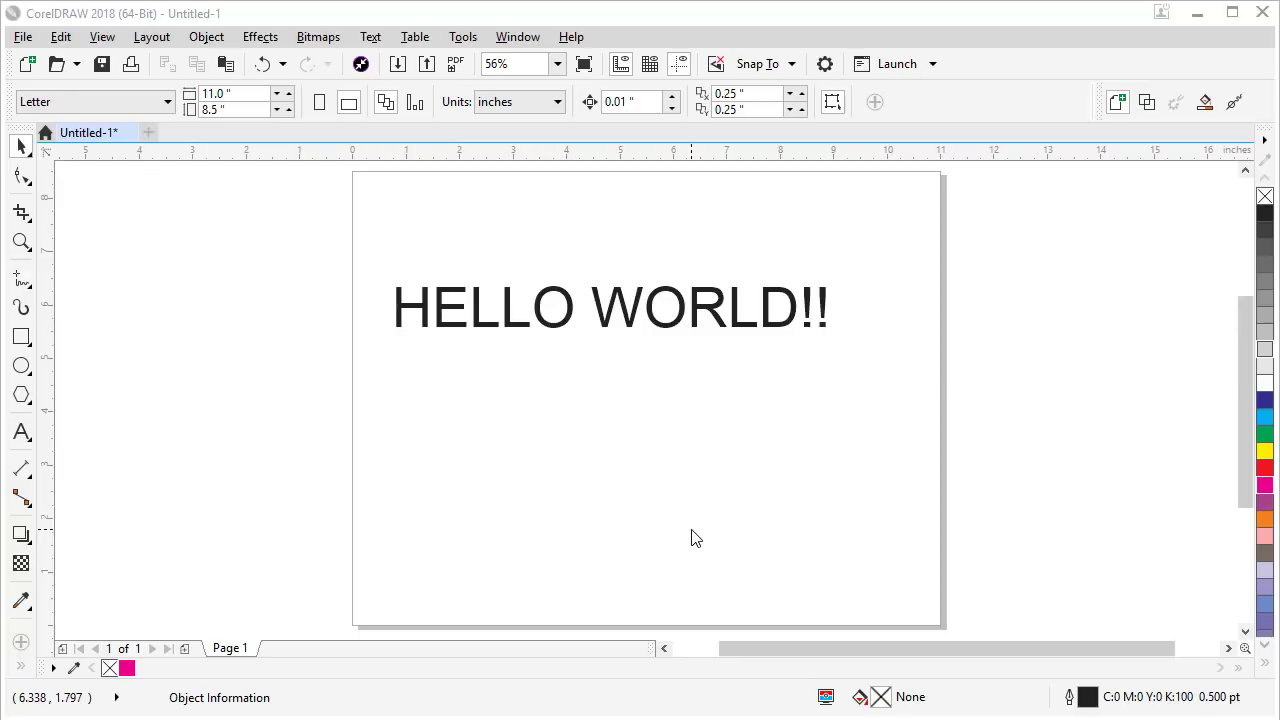
# - Export the SpeedEditing workspace with all workspace elements included, saving it to the Desktop as SpeedEditing.cdws
pyautogui.click(464, 37)
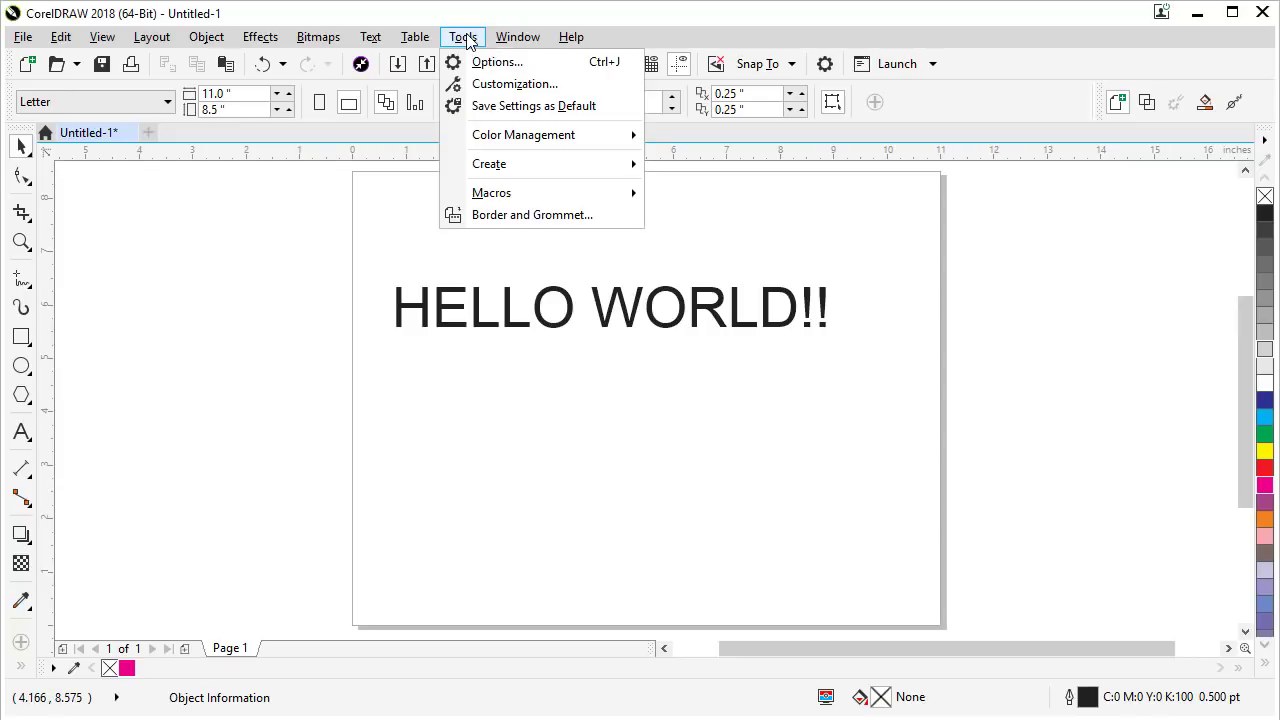
pyautogui.click(476, 84)
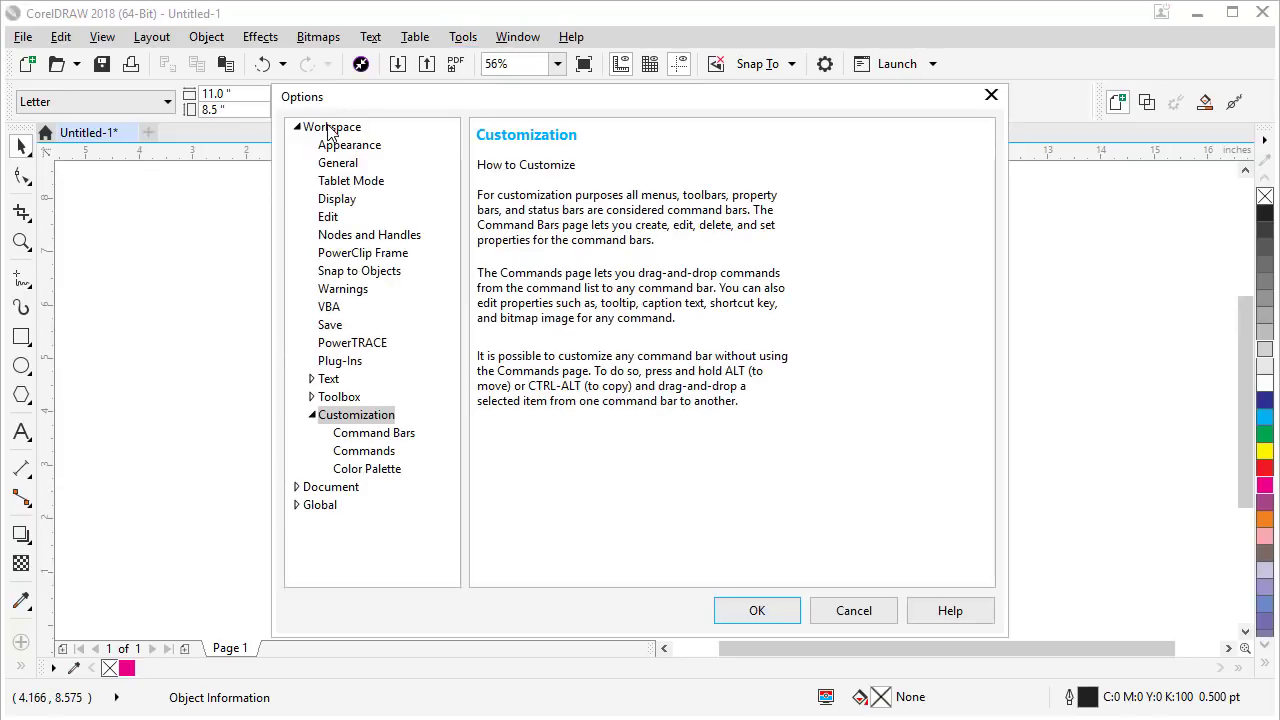
pyautogui.click(330, 128)
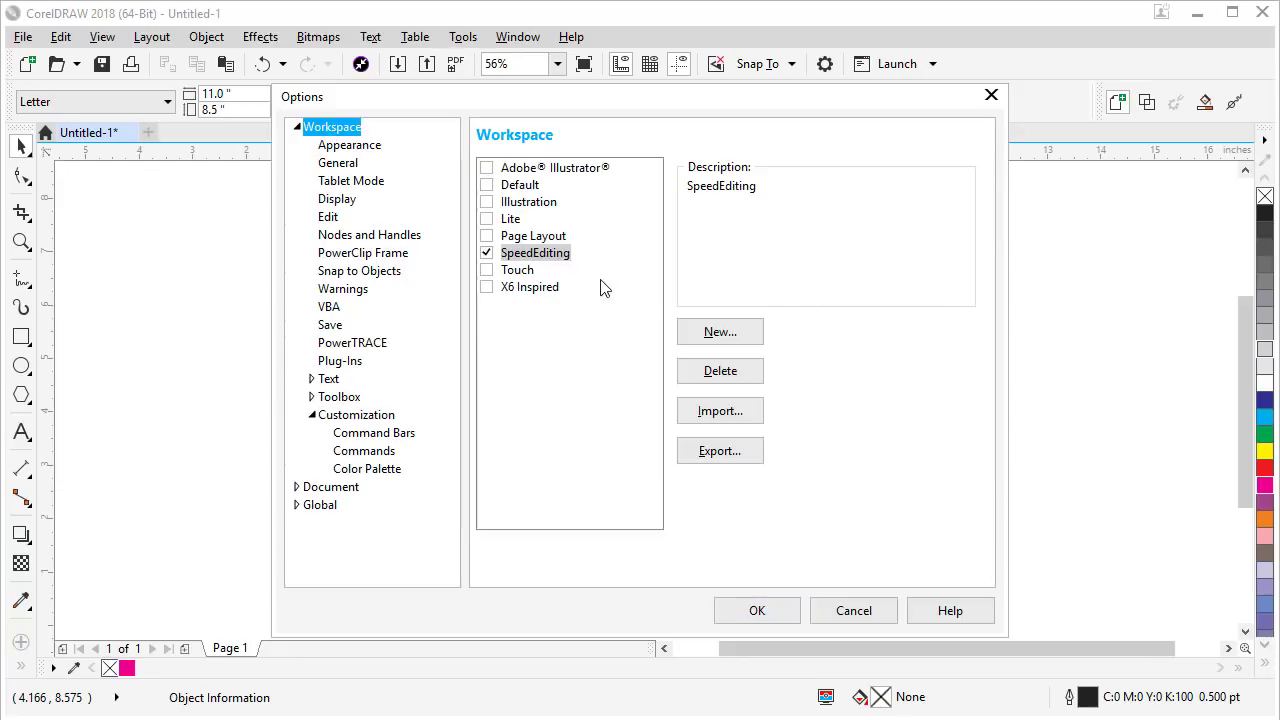
pyautogui.click(720, 452)
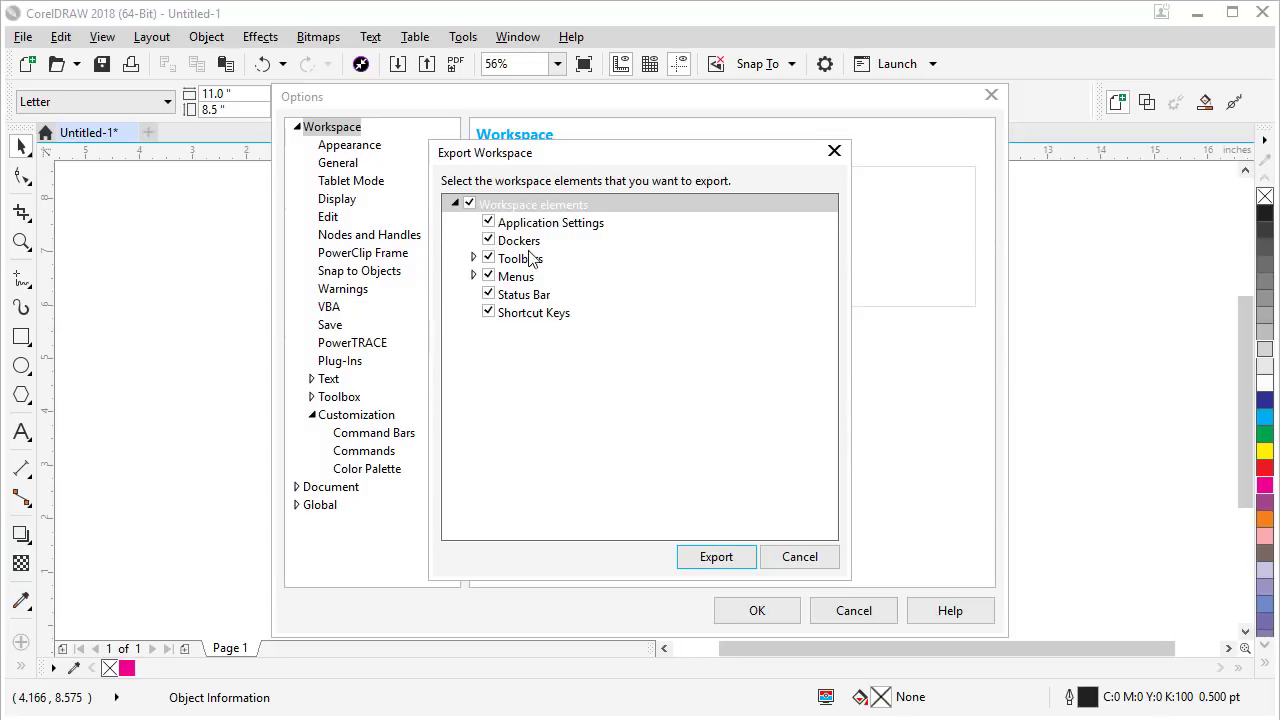
pyautogui.click(716, 557)
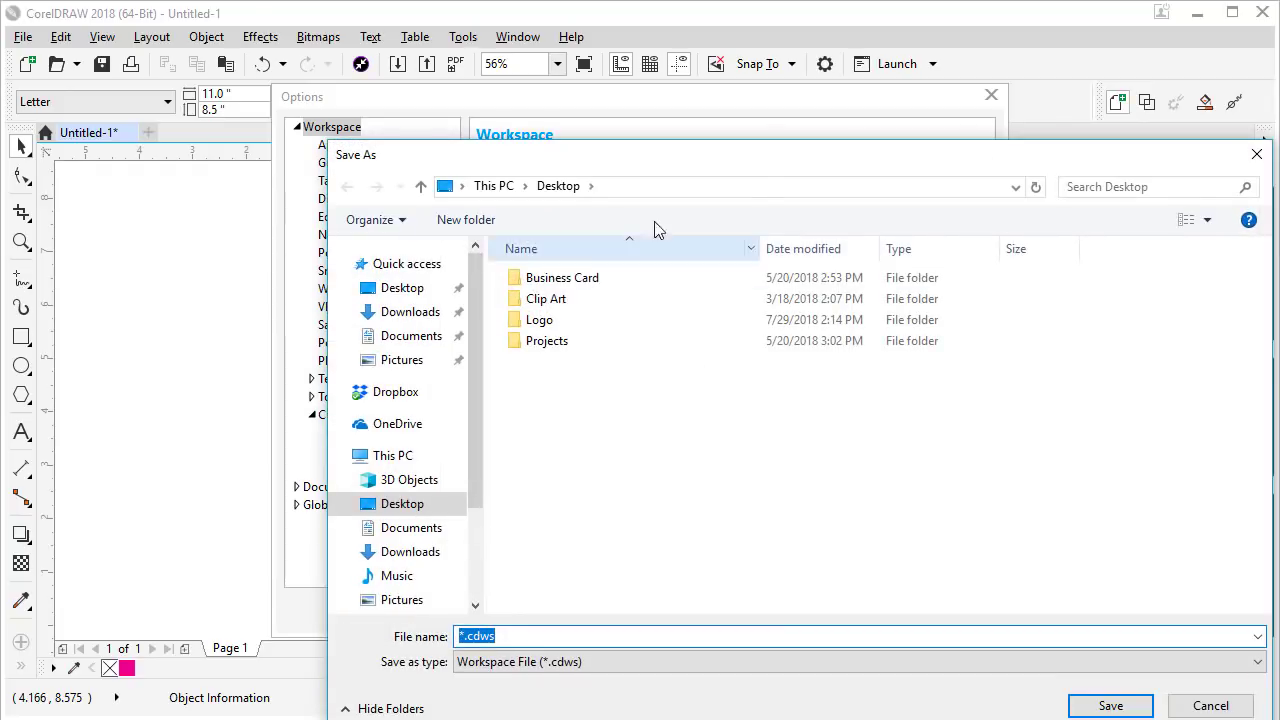
pyautogui.click(467, 638)
pyautogui.moveTo(465, 638); pyautogui.dragTo(453, 639)
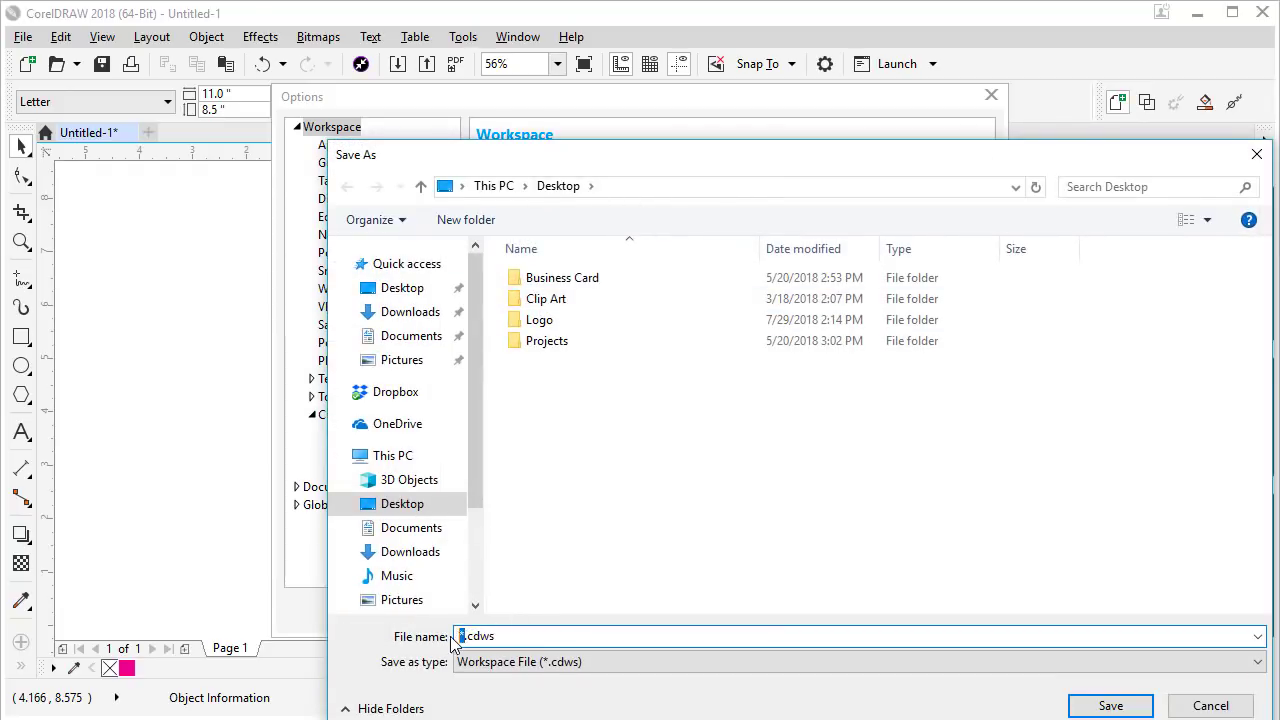
pyautogui.write('SpeedEditing')
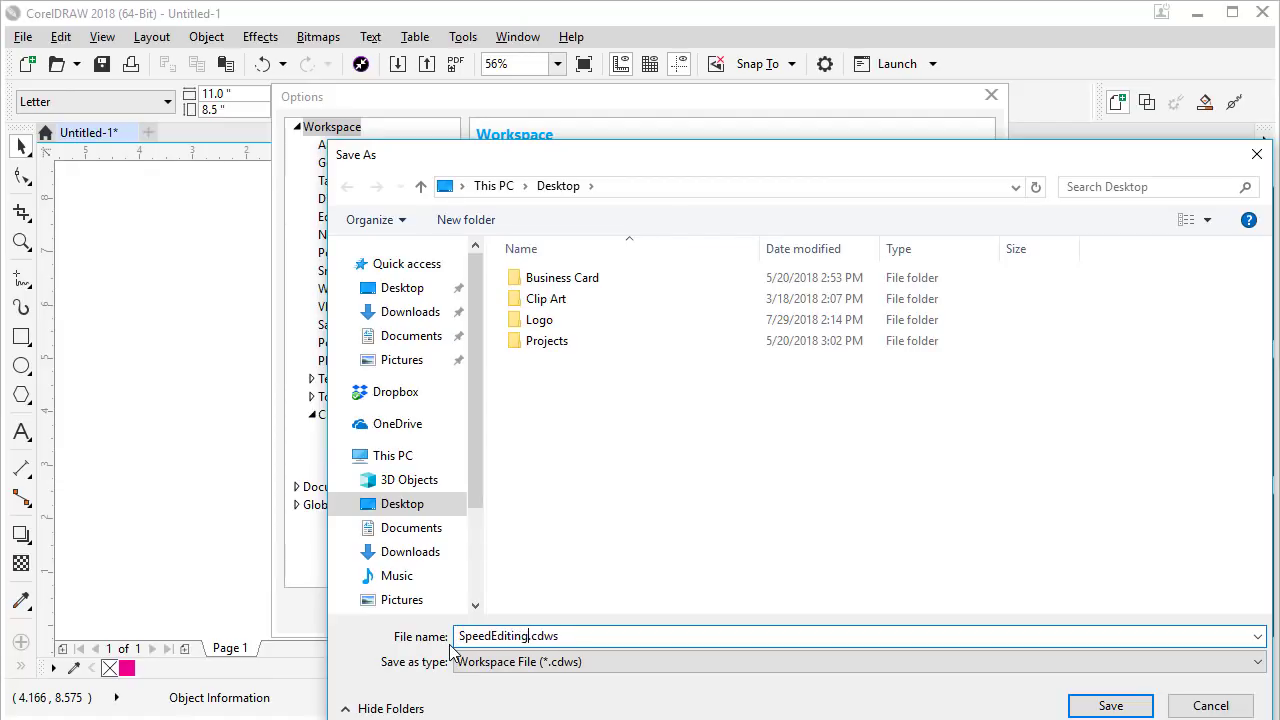
pyautogui.click(1072, 710)
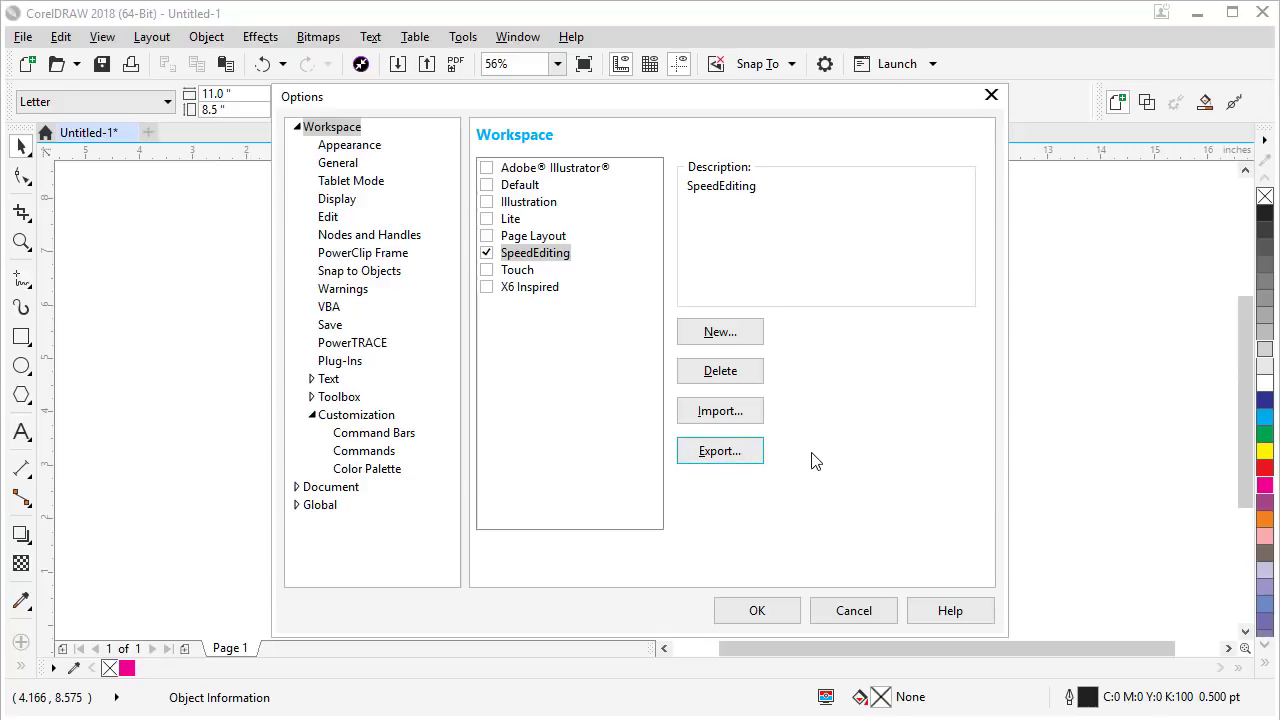
# - Review the workspace import options for SpeedEditing.cdws from the Desktop, cancelling the import and the options
pyautogui.click(708, 417)
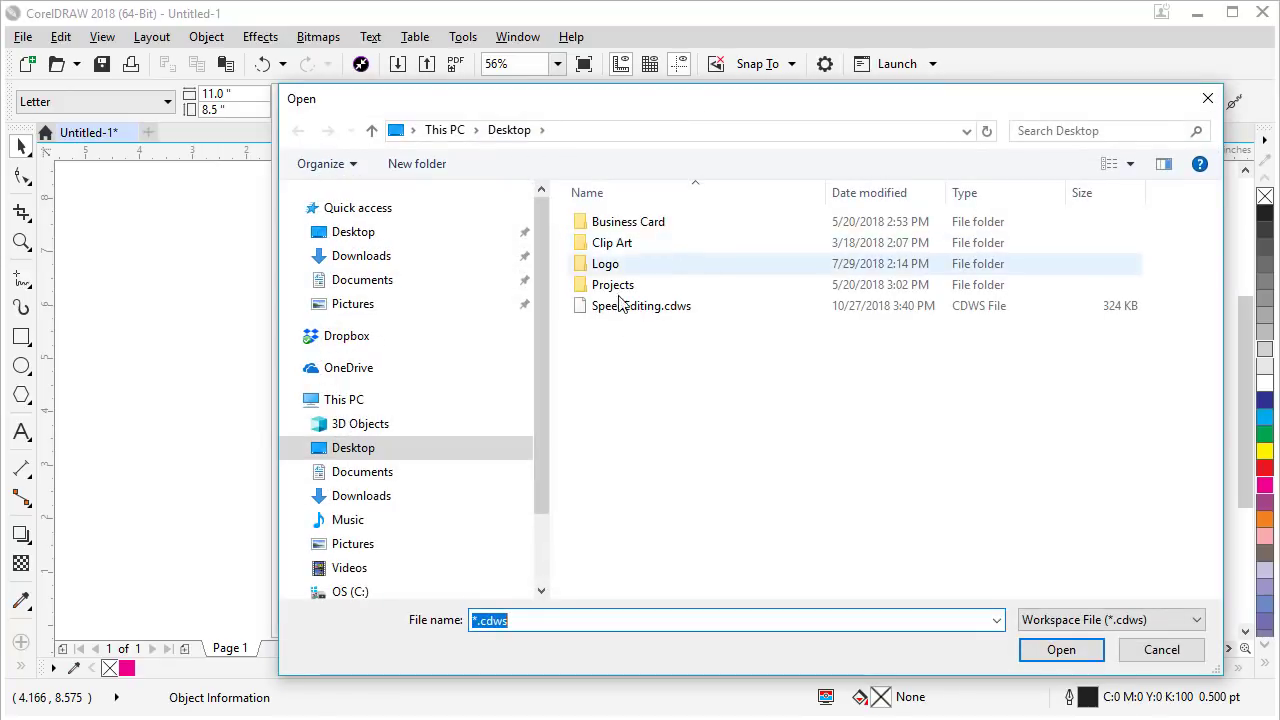
pyautogui.click(614, 308)
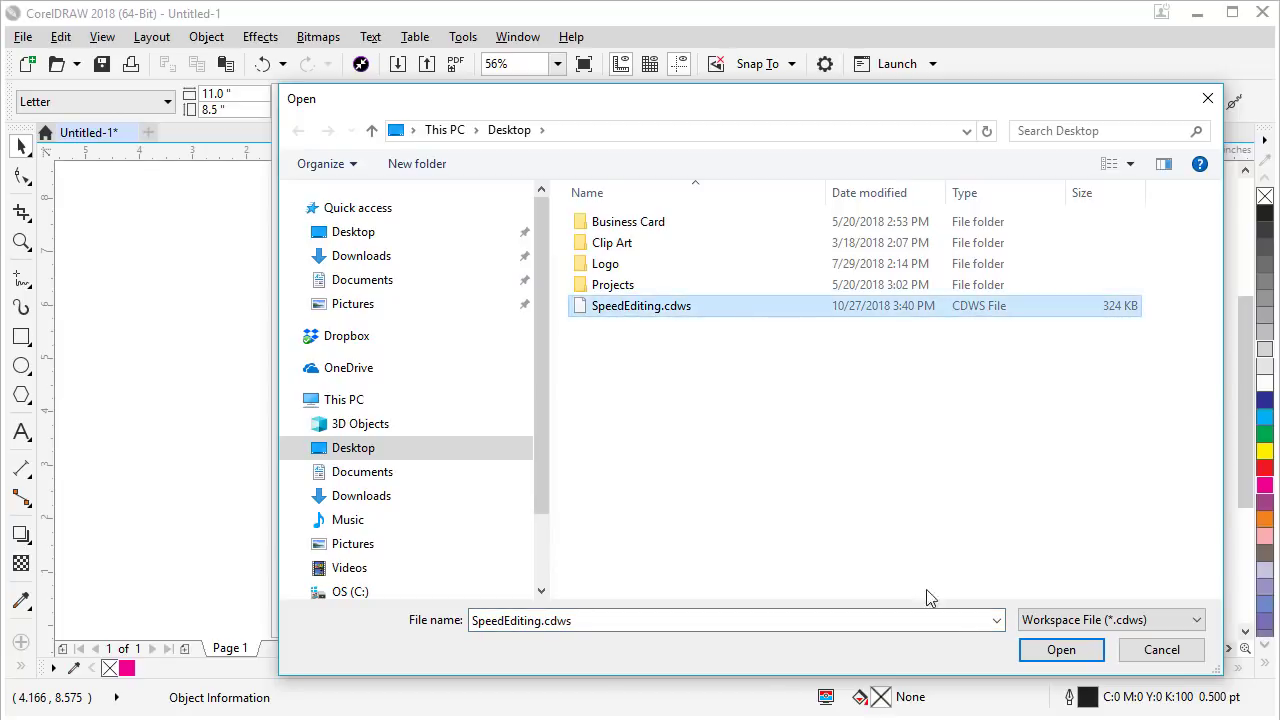
pyautogui.click(1061, 650)
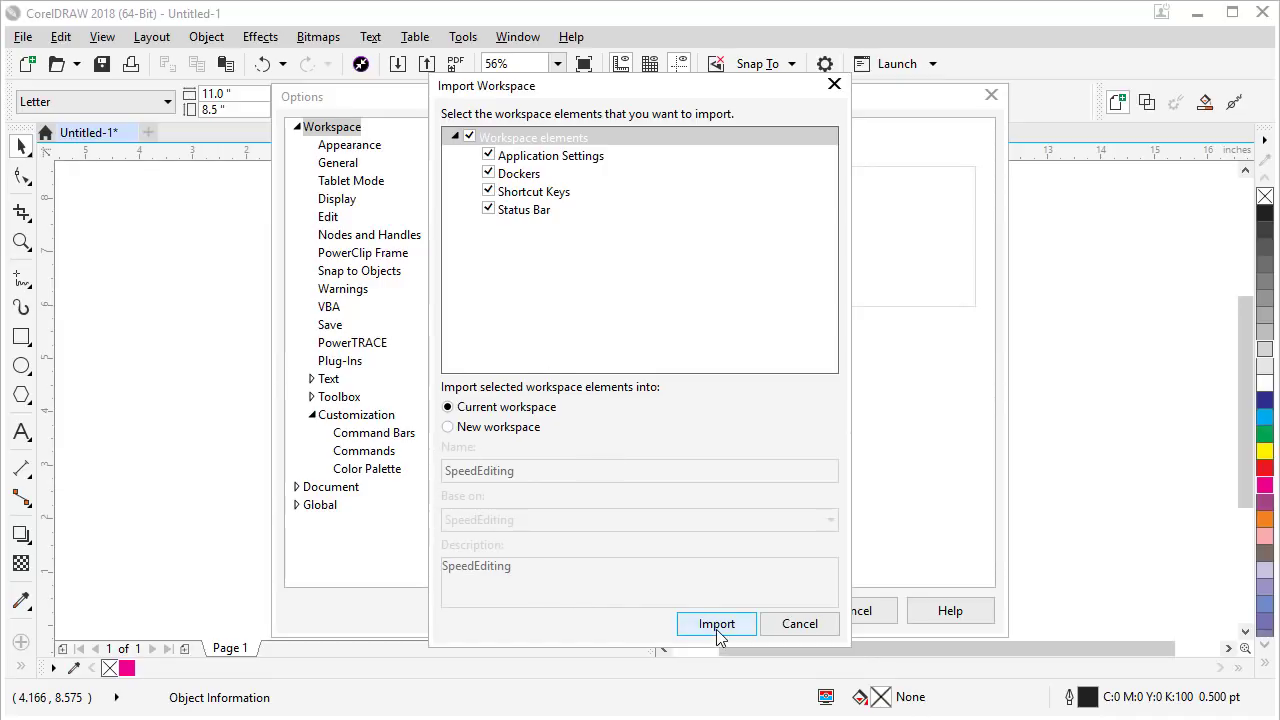
pyautogui.click(797, 627)
pyautogui.click(845, 618)
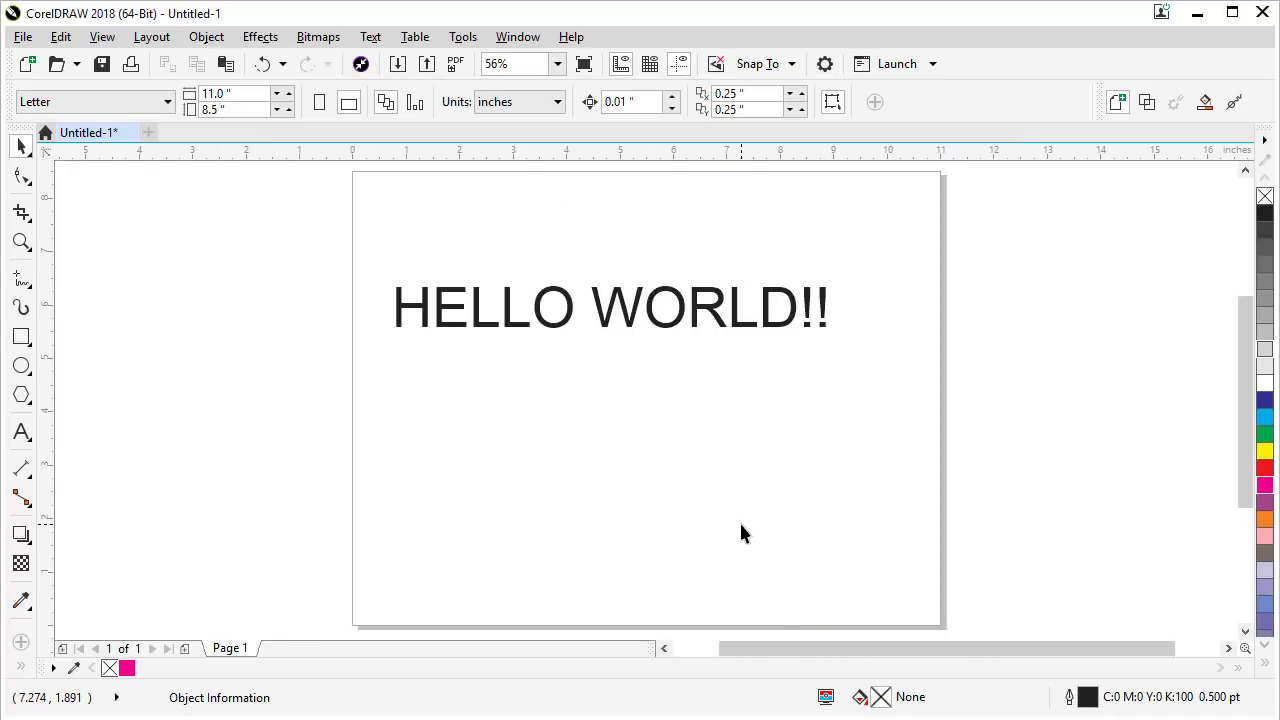